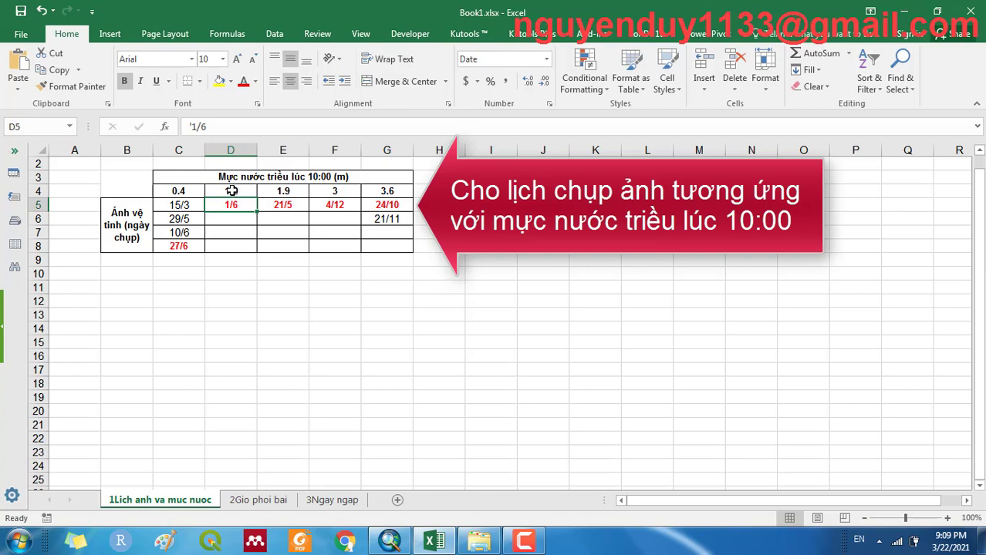
# Step: Examine the workbook's satellite image schedule, matching each red capture date to its 10:00 tide level
pyautogui.click(232, 192)
pyautogui.click(270, 205)
pyautogui.click(283, 192)
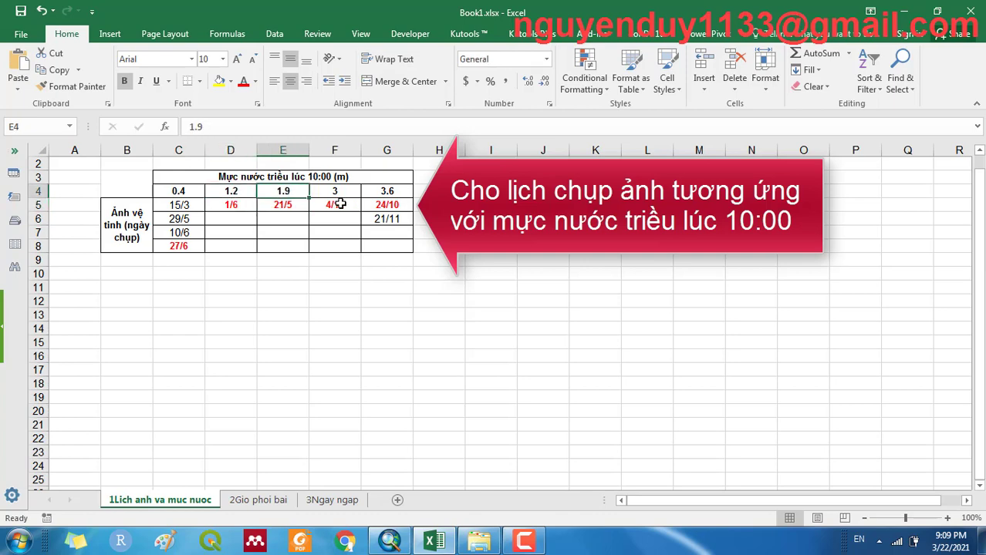
pyautogui.click(334, 203)
pyautogui.click(347, 190)
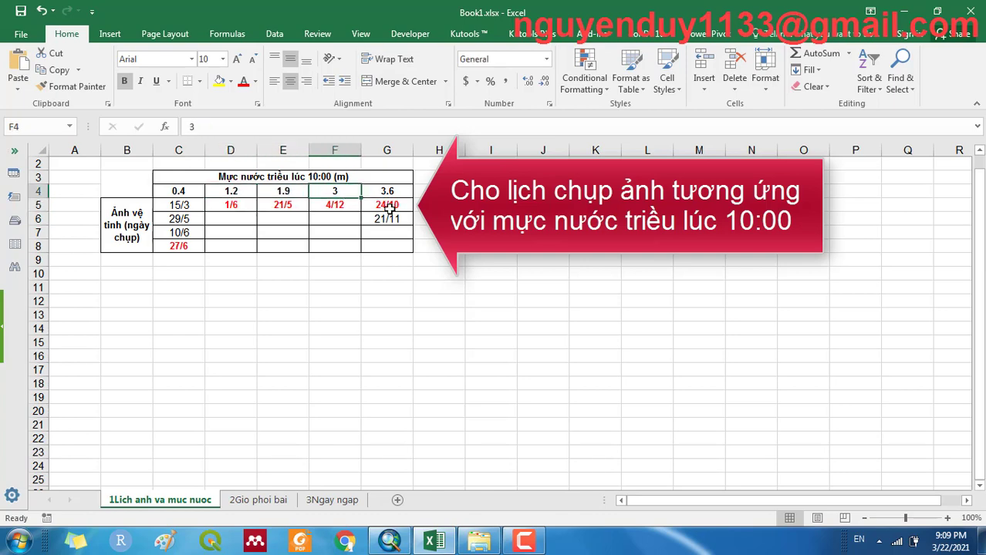
pyautogui.click(390, 205)
pyautogui.click(387, 191)
pyautogui.click(190, 244)
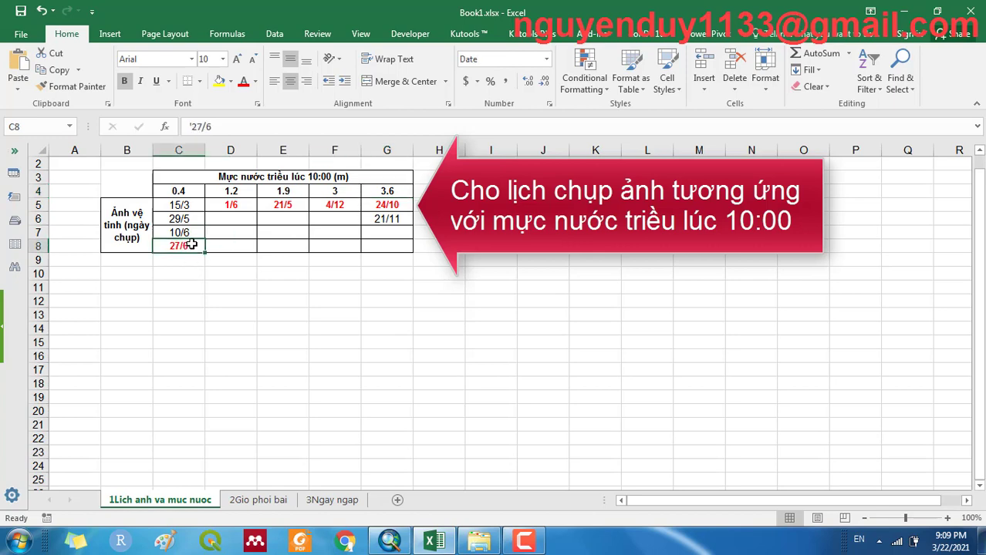
# Step: Copy the path of the HaiPhong_Daily_2020 satellite image folder and make it the Catalog location in ArcMap
pyautogui.click(478, 542)
pyautogui.click(604, 28)
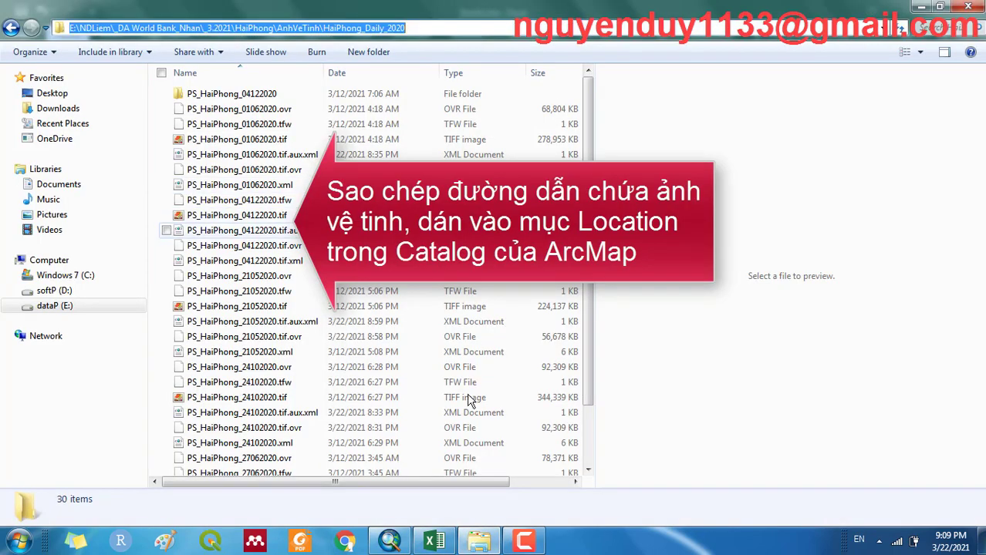
pyautogui.click(389, 541)
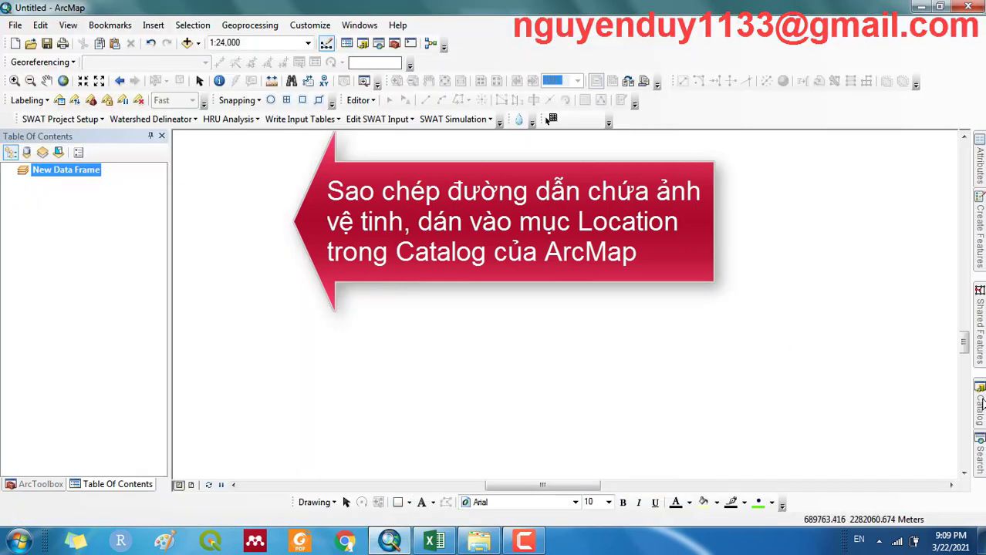
pyautogui.click(979, 404)
pyautogui.click(866, 171)
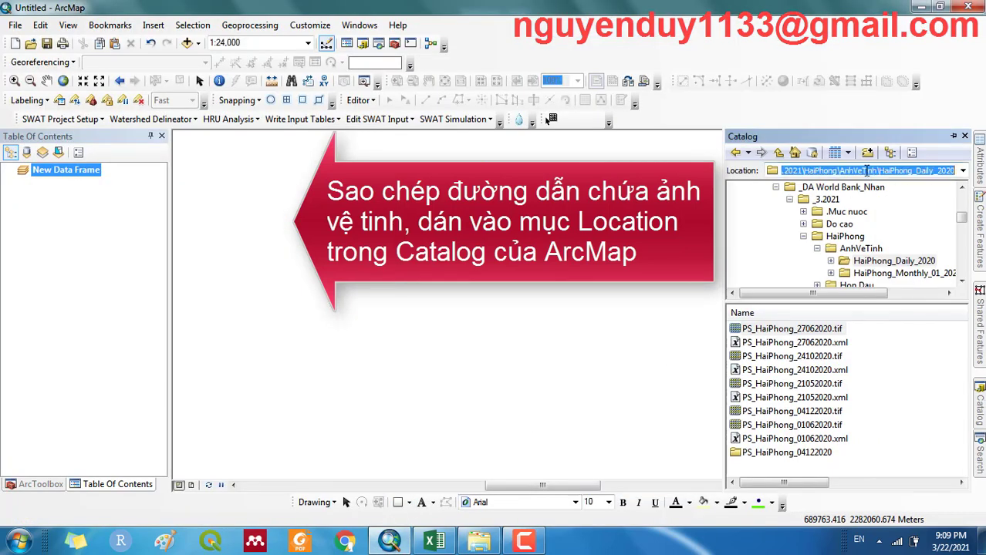
pyautogui.hotkey('ctrl', 'v')
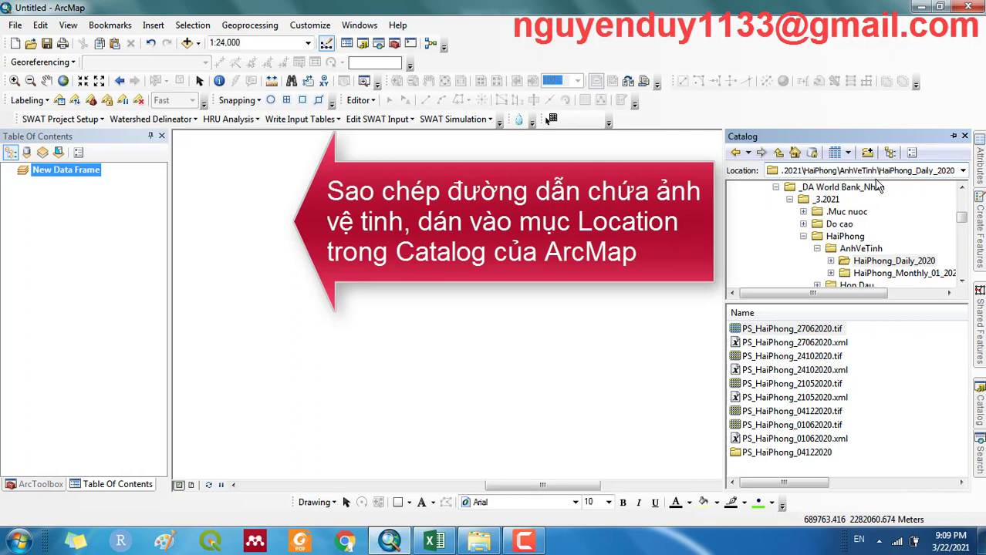
pyautogui.press('Return')
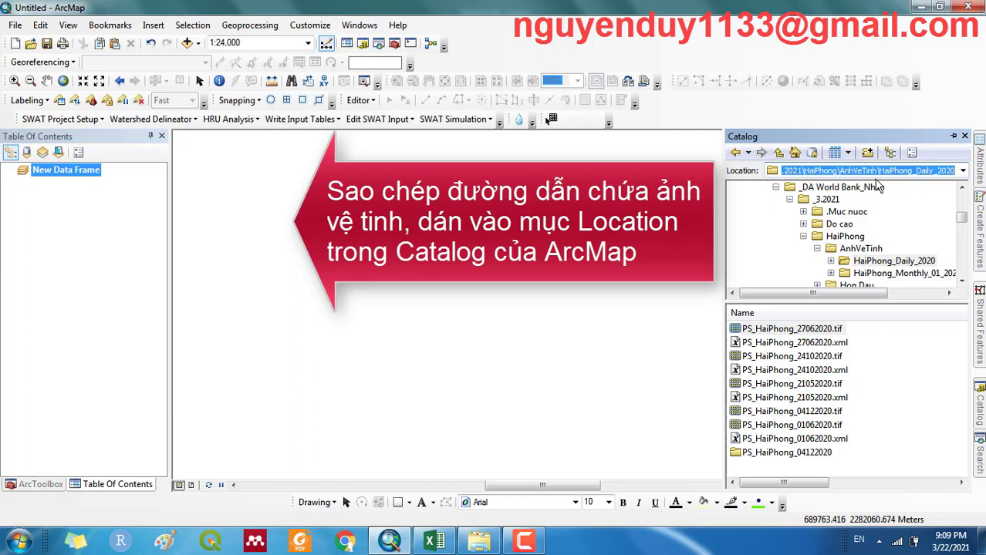
# Step: Add the satellite image PS_HaiPhong_27062020.tif to the map and inspect the dark sandbar offshore
pyautogui.click(813, 329)
pyautogui.moveTo(543, 303); pyautogui.dragTo(488, 297)
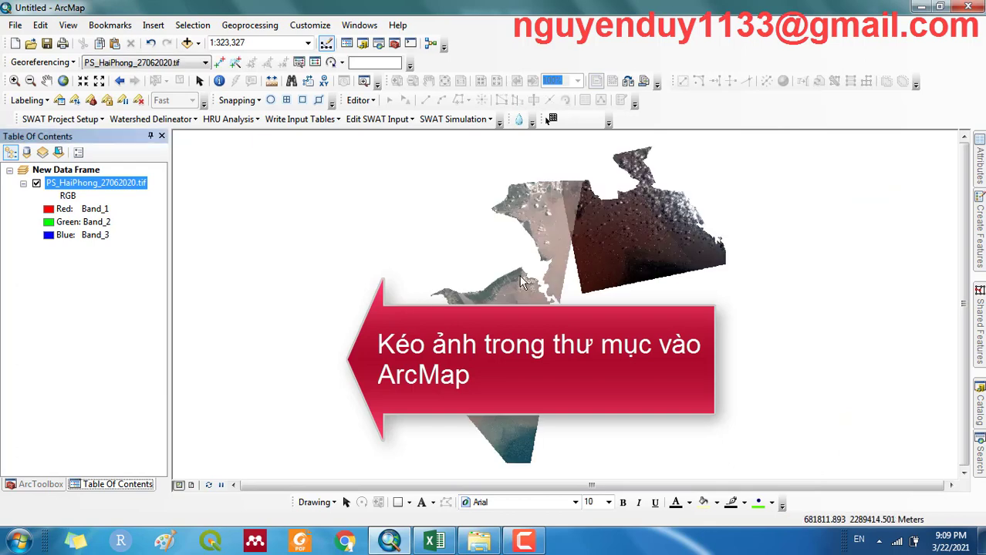
pyautogui.scroll(-1, 567, 289)
pyautogui.scroll(-3, 566, 292)
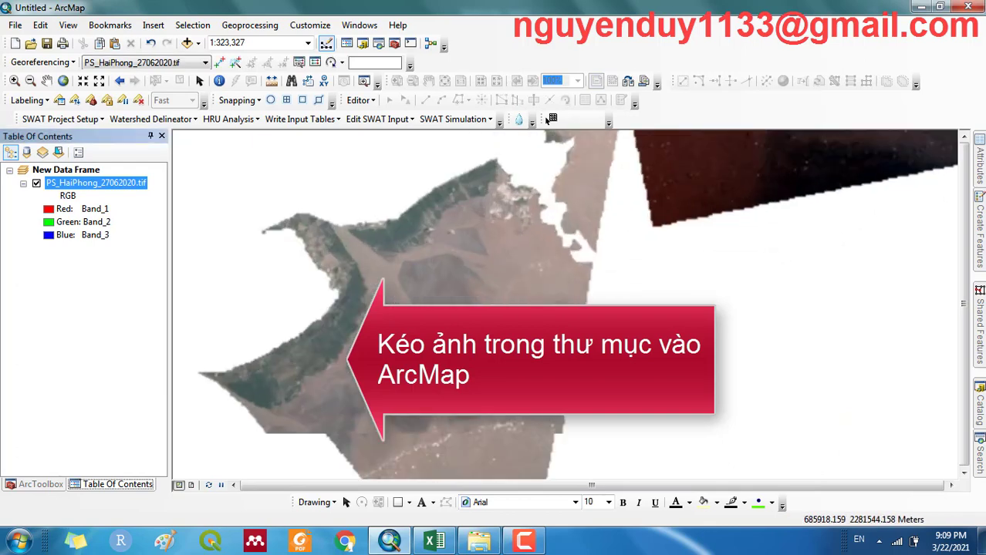
pyautogui.scroll(-4, 567, 297)
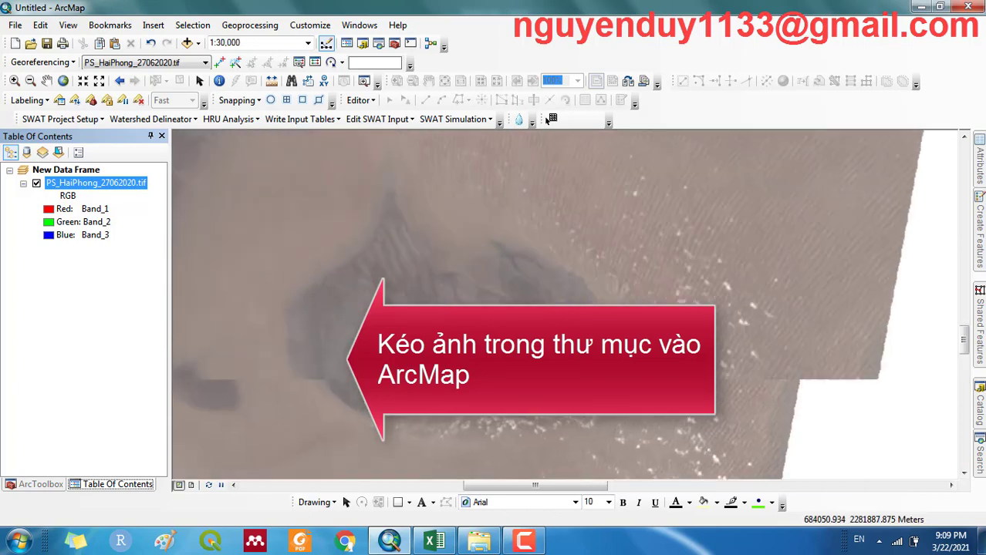
pyautogui.scroll(-2, 478, 290)
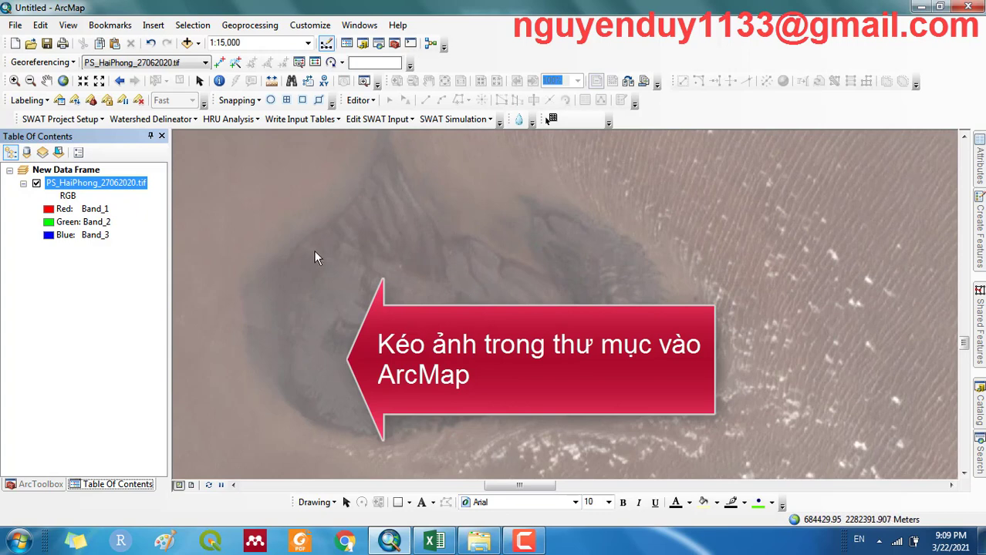
pyautogui.scroll(1, 447, 291)
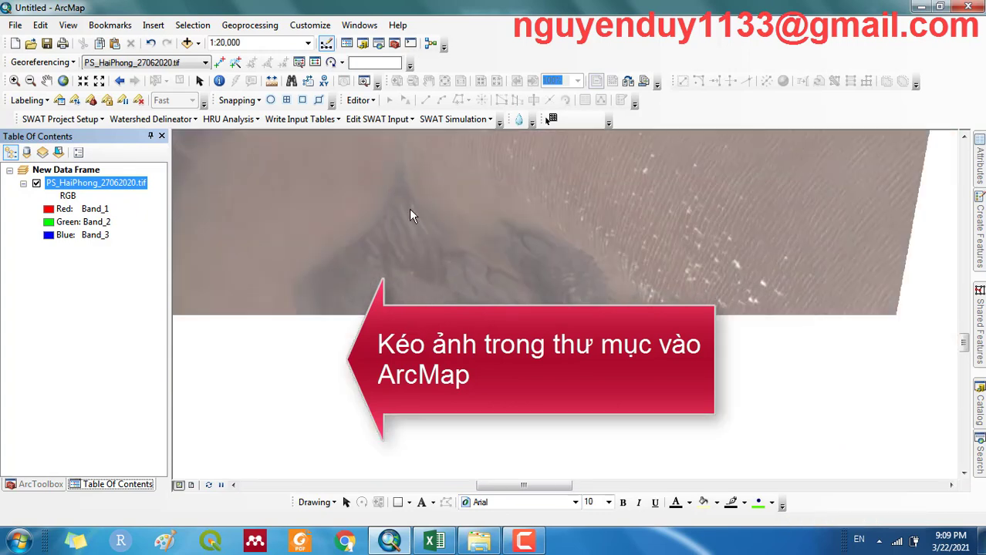
pyautogui.click(46, 81)
pyautogui.moveTo(452, 290); pyautogui.dragTo(411, 296)
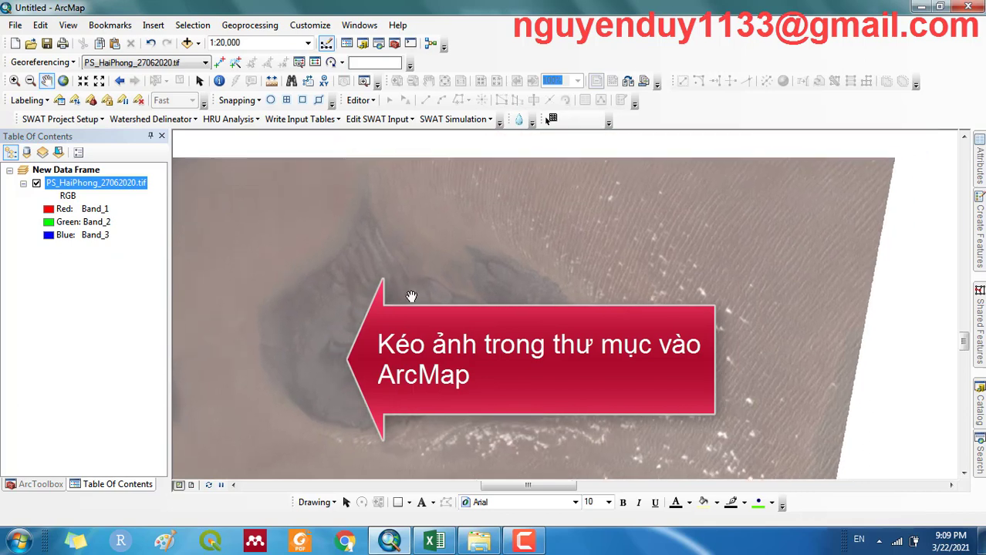
# Step: Check the next image date in the Excel schedule and add PS_HaiPhong_01062020.tif to the ArcMap map
pyautogui.click(442, 546)
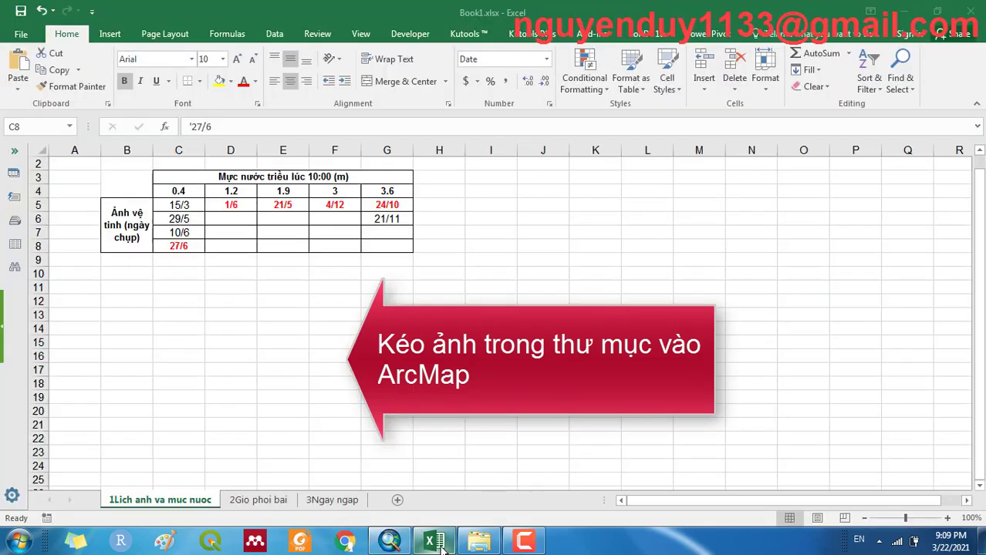
pyautogui.click(249, 206)
pyautogui.click(282, 217)
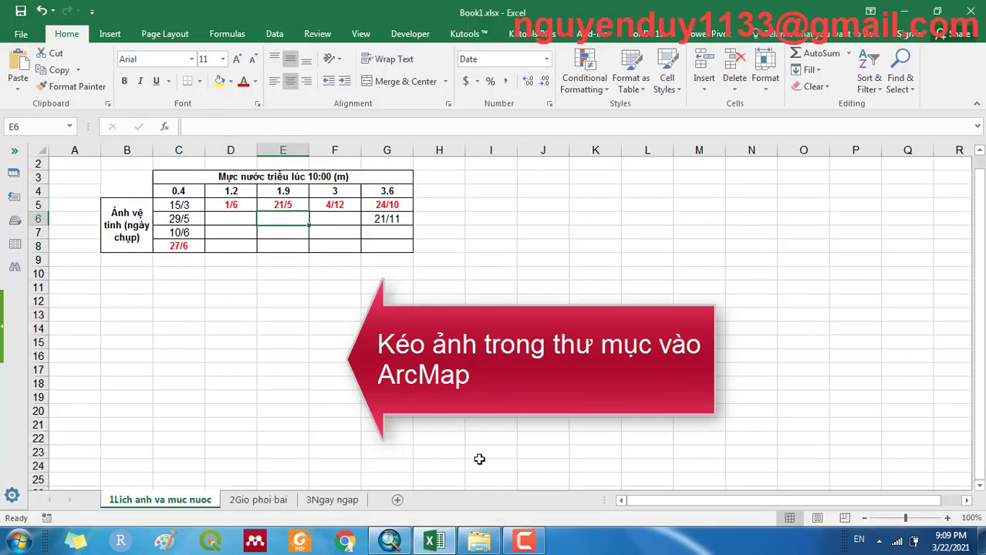
pyautogui.click(390, 541)
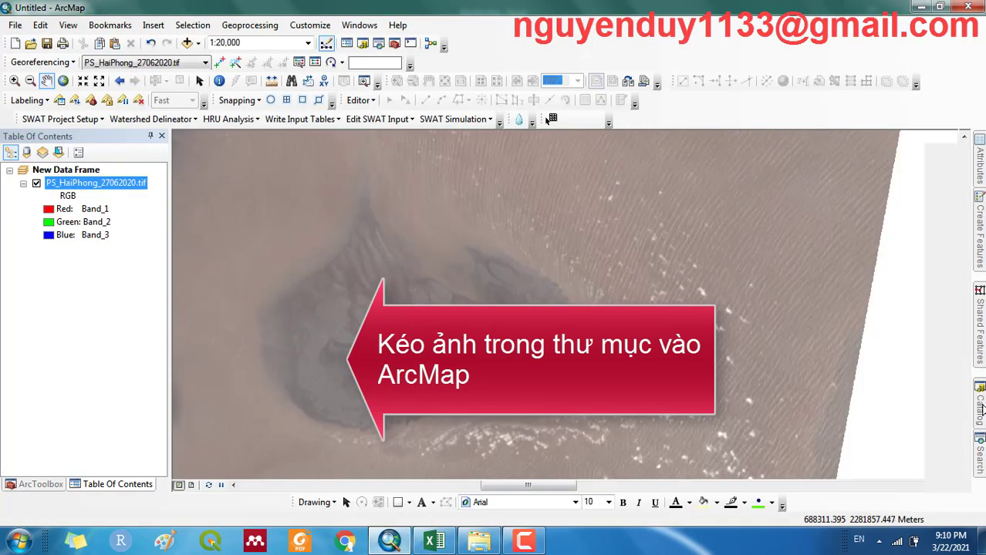
pyautogui.click(980, 409)
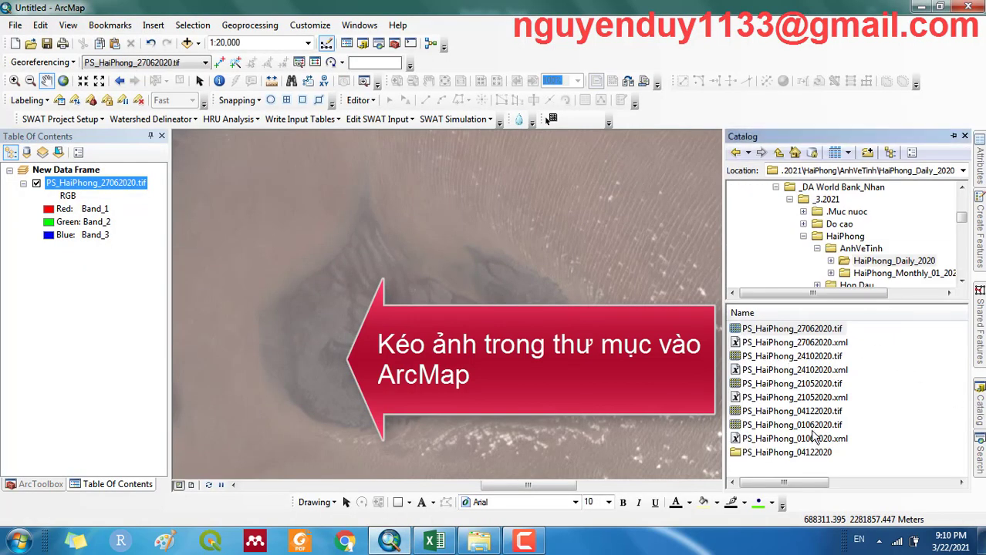
pyautogui.click(809, 427)
pyautogui.moveTo(809, 432); pyautogui.dragTo(580, 425)
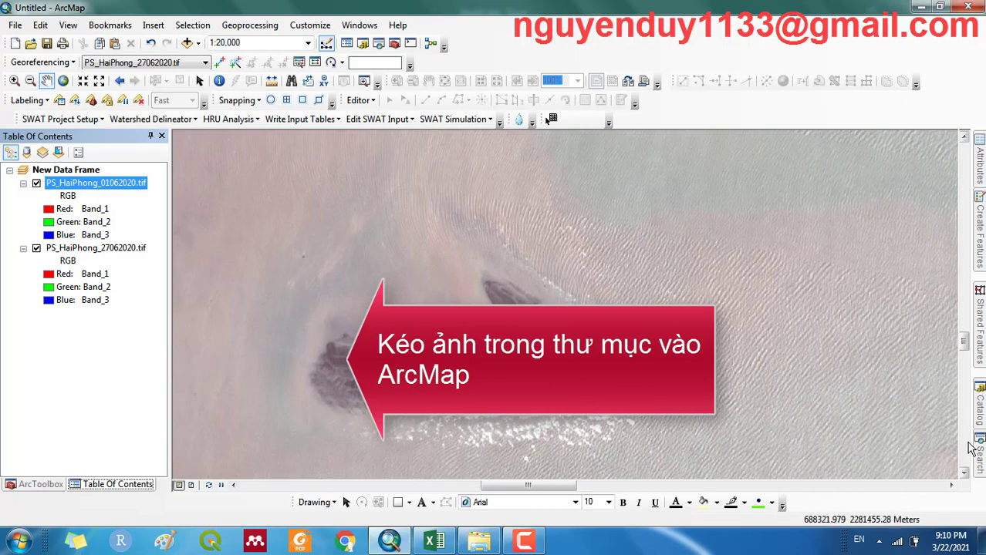
# Step: Add the satellite image PS_HaiPhong_21052020.tif to the map
pyautogui.moveTo(978, 411)
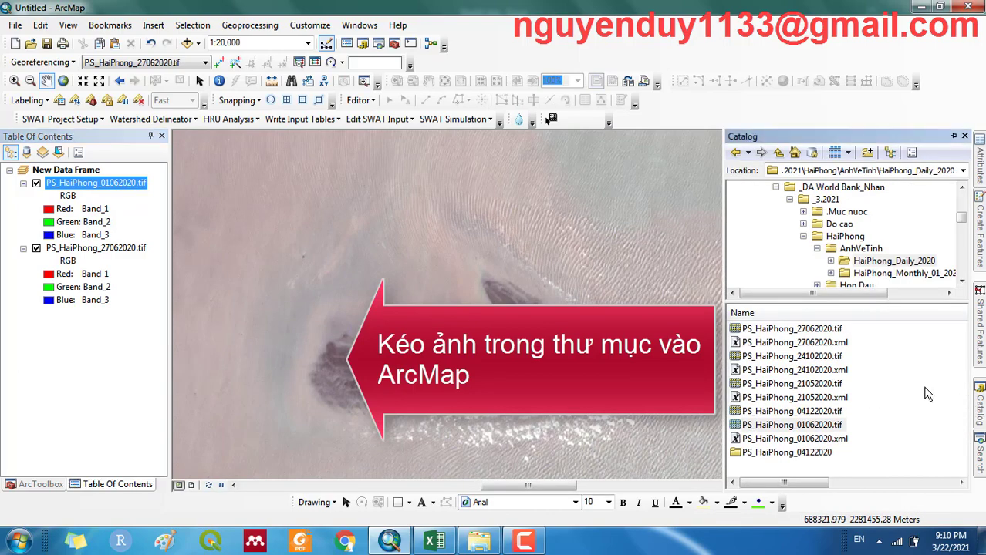
pyautogui.click(809, 400)
pyautogui.click(795, 384)
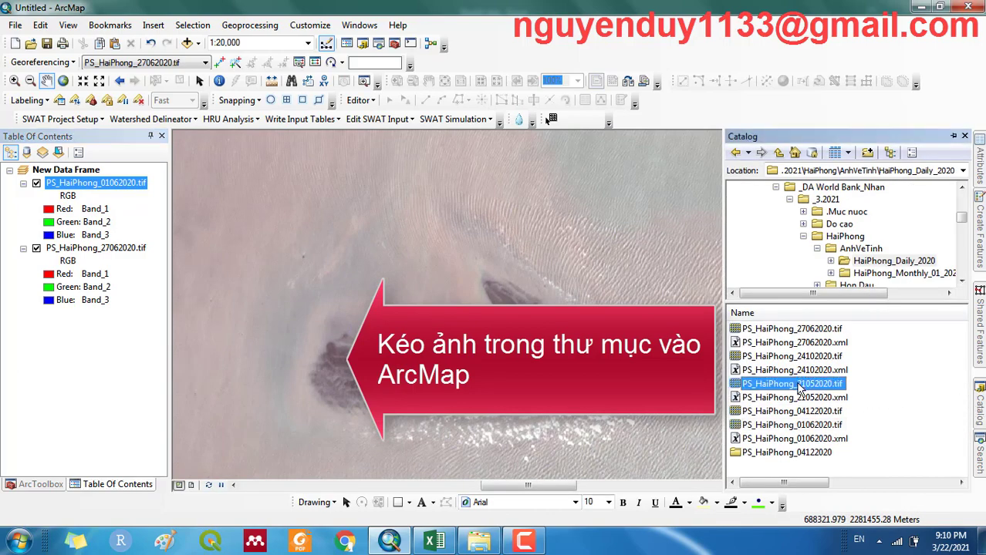
pyautogui.moveTo(795, 384); pyautogui.dragTo(539, 358)
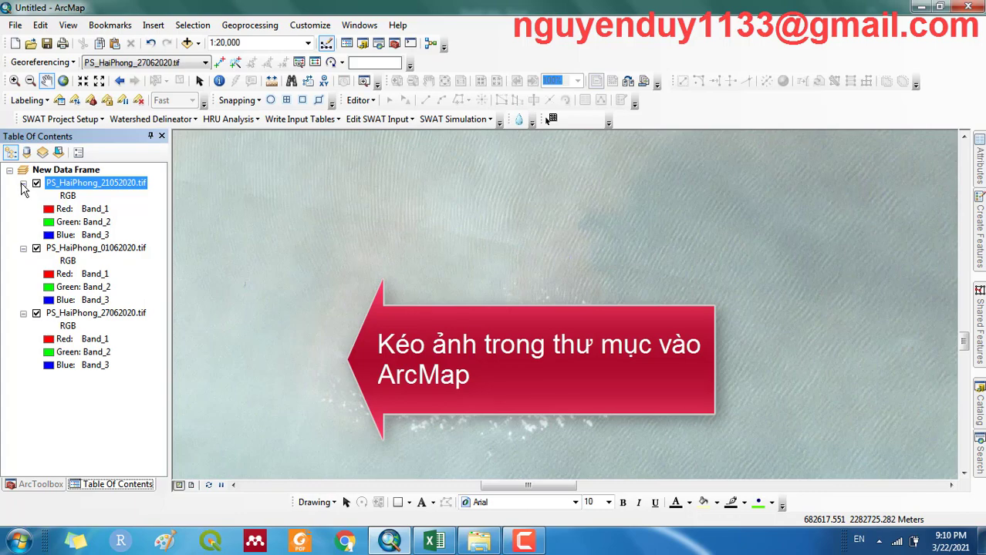
# Step: Collapse and hide the PS_HaiPhong_21052020.tif and PS_HaiPhong_01062020.tif layers, leaving PS_HaiPhong_27062020.tif displayed and selected
pyautogui.click(23, 184)
pyautogui.click(23, 196)
pyautogui.click(36, 183)
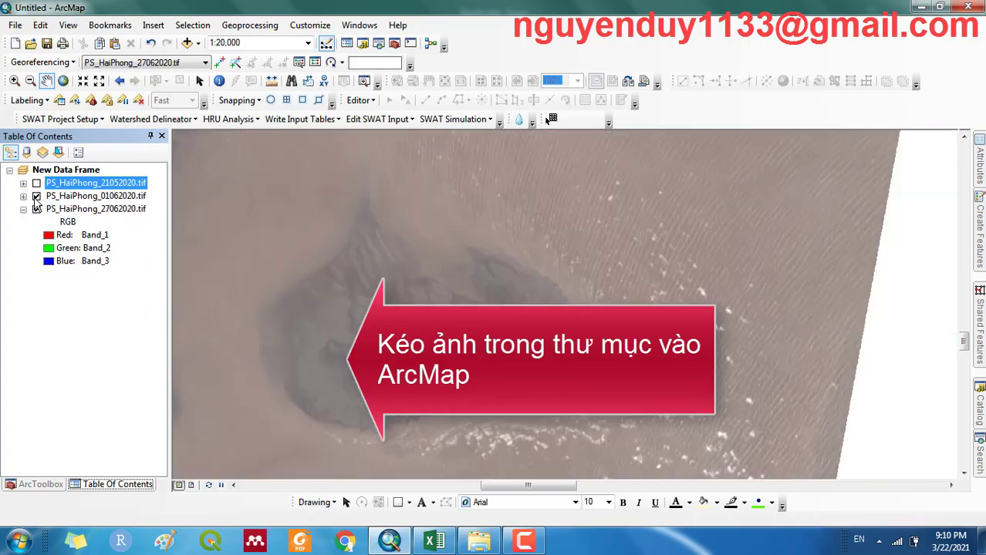
pyautogui.click(36, 196)
pyautogui.click(95, 209)
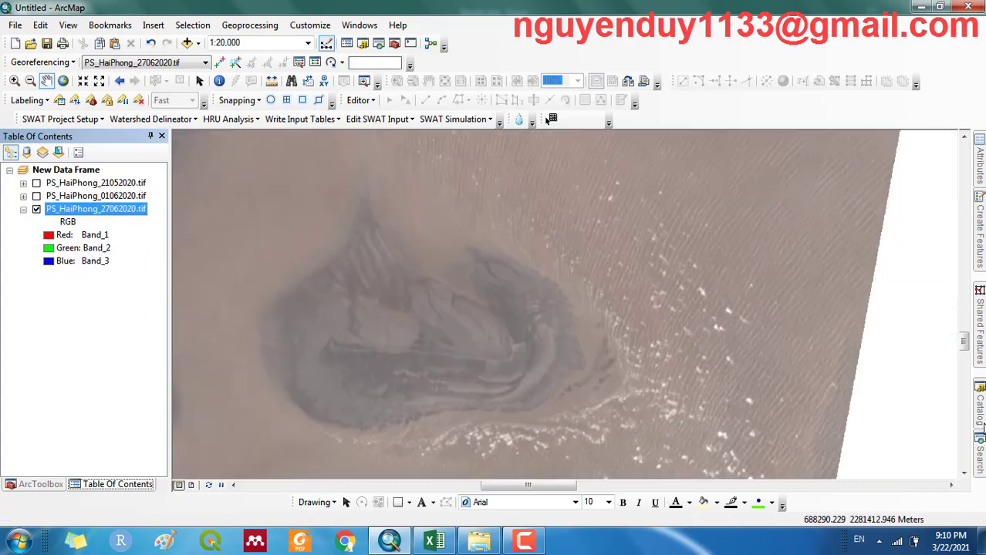
# Step: Set up a new shapefile in the HaiPhong folder, named BinhDo with the Polyline feature type
pyautogui.click(980, 405)
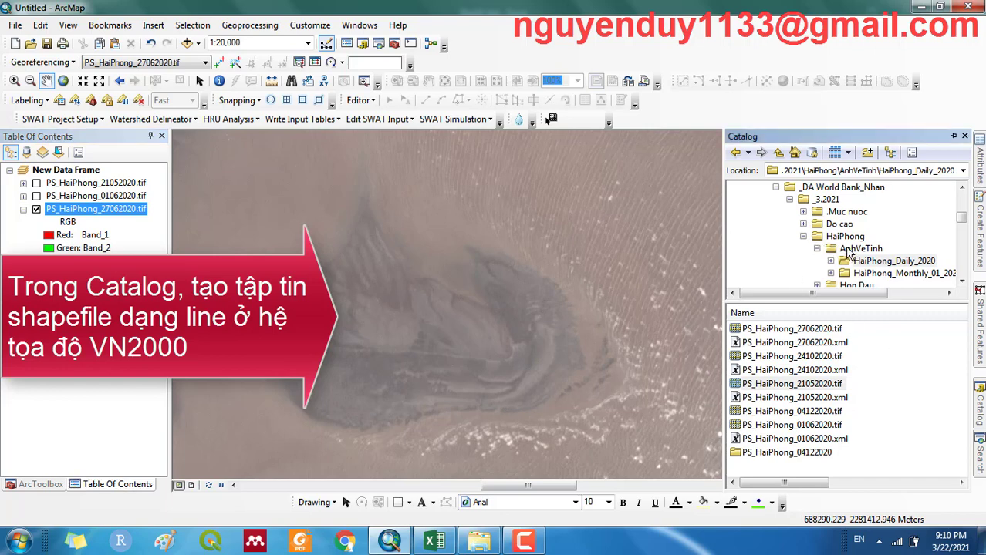
pyautogui.rightClick(848, 237)
pyautogui.moveTo(867, 326)
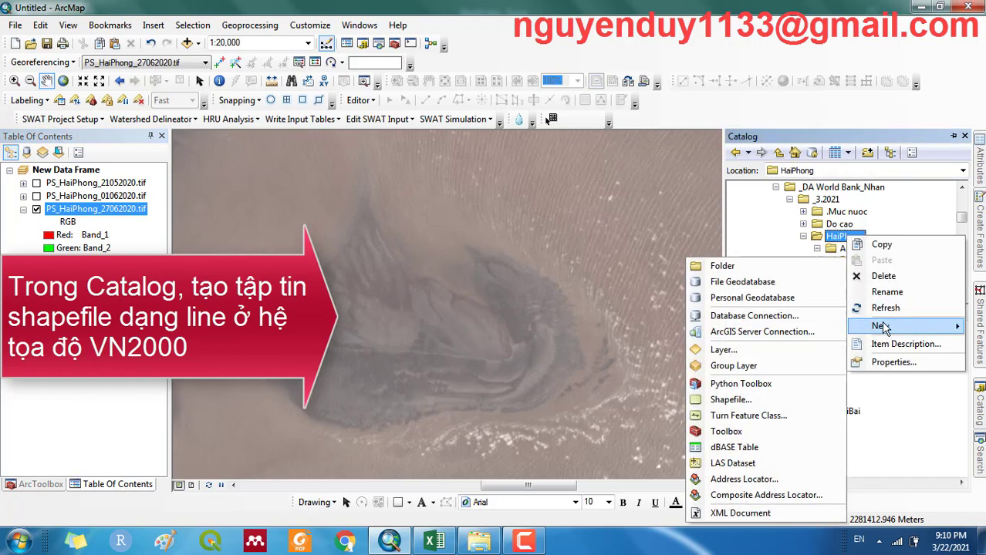
pyautogui.click(752, 400)
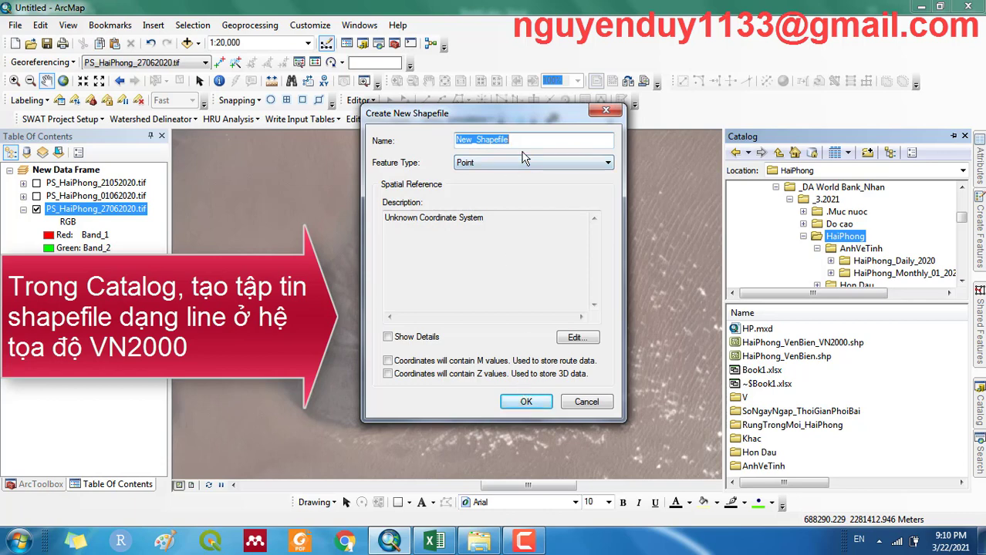
pyautogui.write('BinhDo')
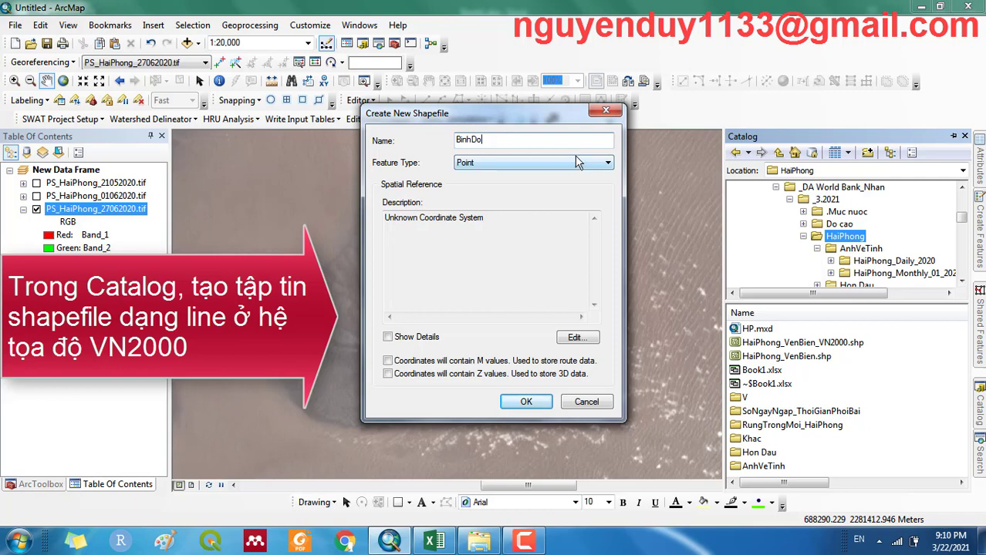
pyautogui.click(577, 162)
pyautogui.click(520, 185)
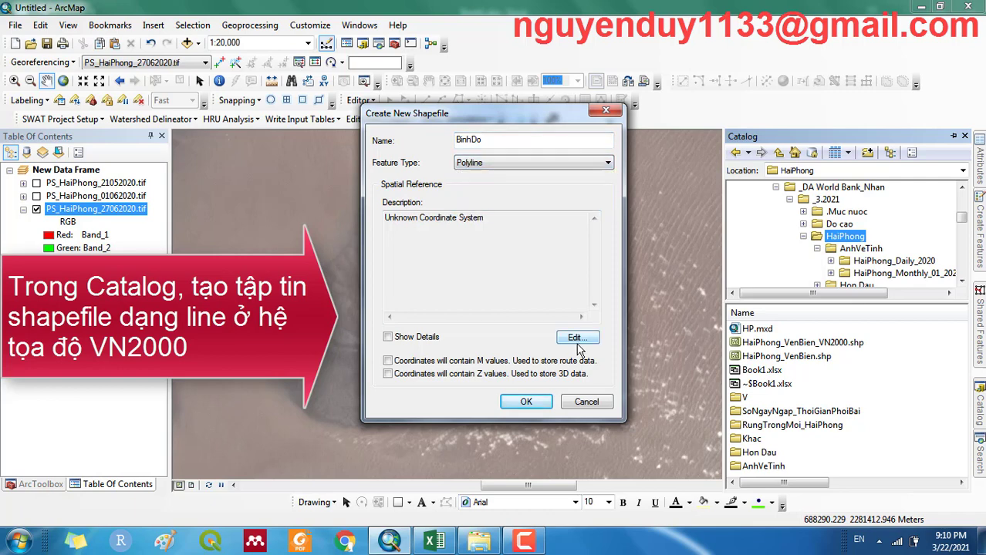
# Step: Choose the VN 2000 Hai Phong projected coordinate system from the Vietnam coordinate systems for the new BinhDo shapefile
pyautogui.click(578, 343)
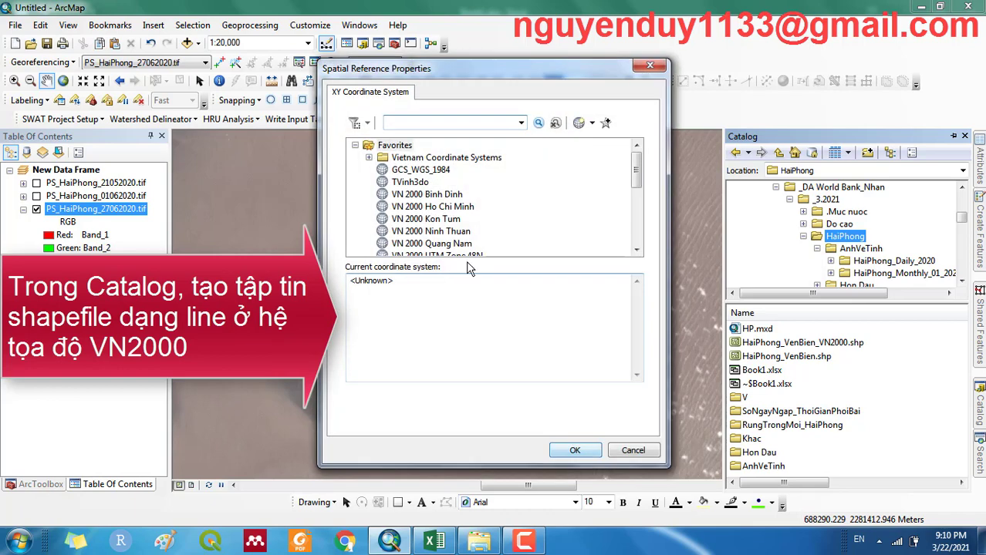
pyautogui.click(369, 157)
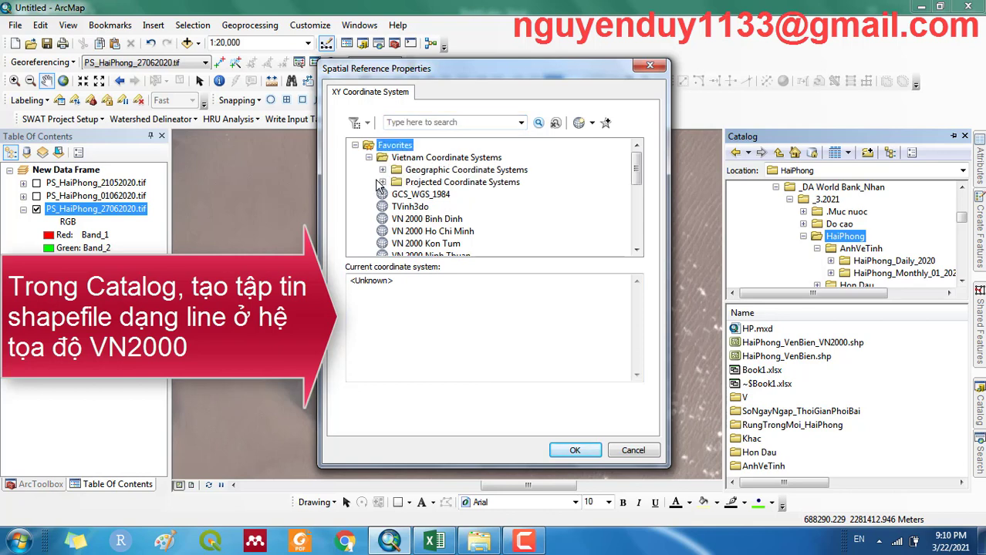
pyautogui.click(383, 183)
pyautogui.click(397, 232)
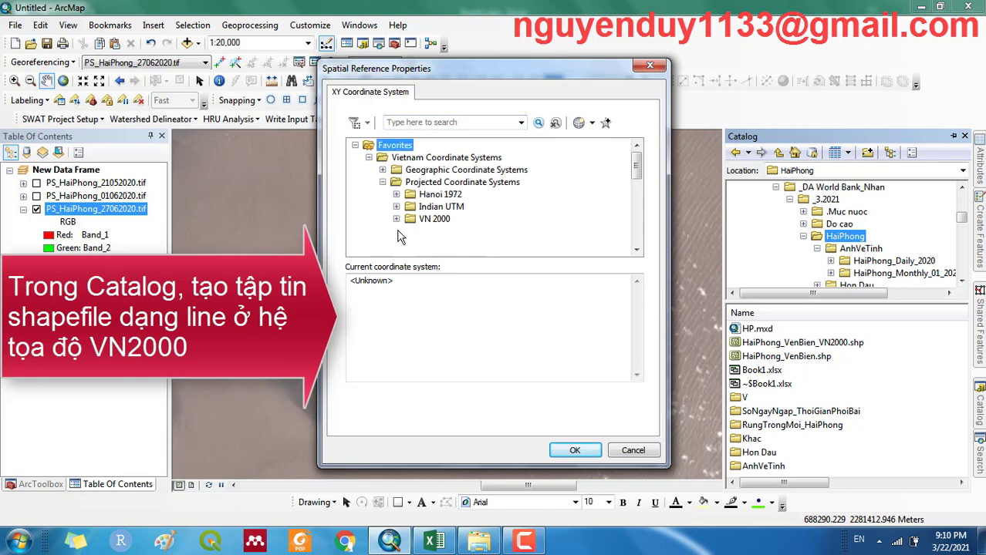
pyautogui.scroll(-3, 638, 235)
pyautogui.scroll(-5, 639, 235)
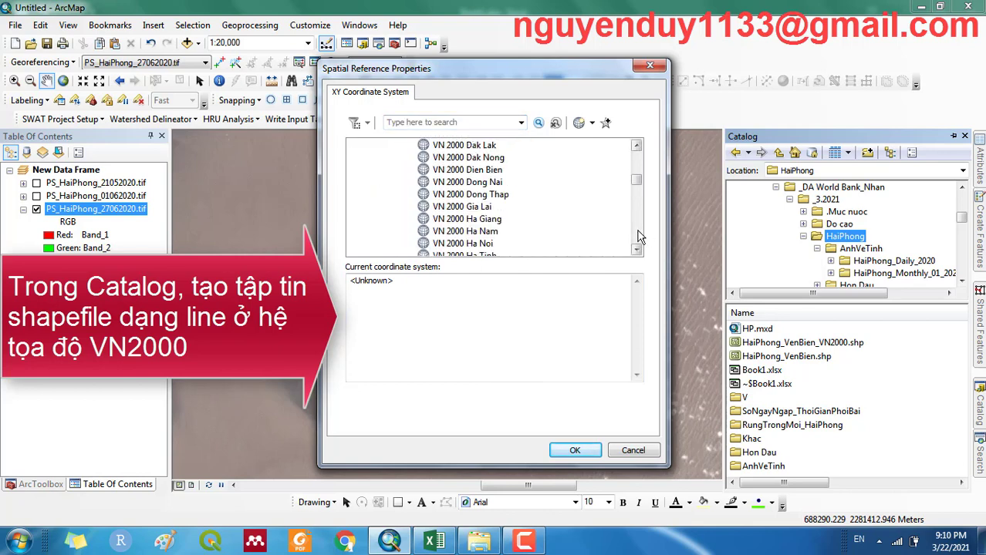
pyautogui.click(469, 182)
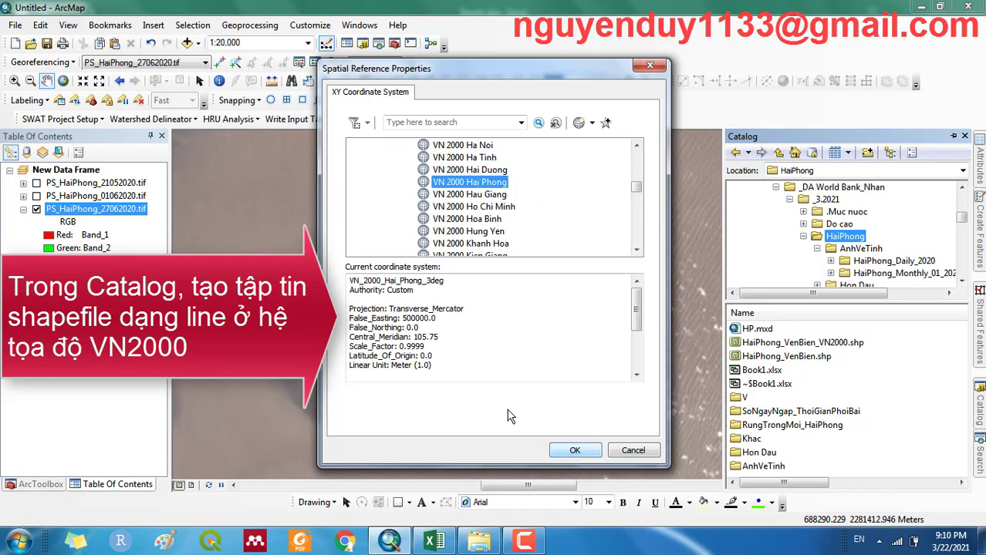
# Step: Review the chosen coordinate system's scale factor and geographic coordinate system, accept it, and create the BinhDo polyline shapefile
pyautogui.moveTo(436, 319); pyautogui.dragTo(405, 347)
pyautogui.click(421, 327)
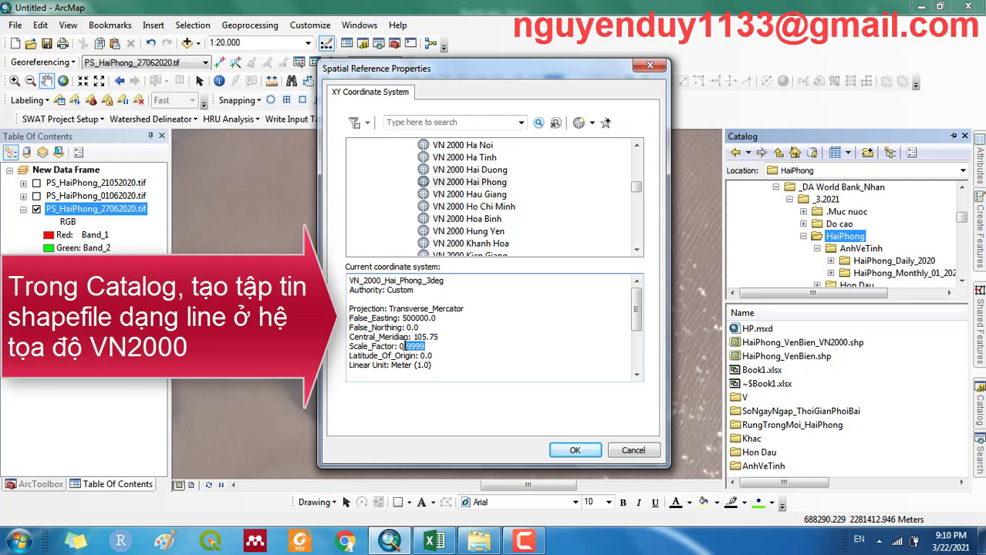
pyautogui.click(637, 375)
pyautogui.click(637, 376)
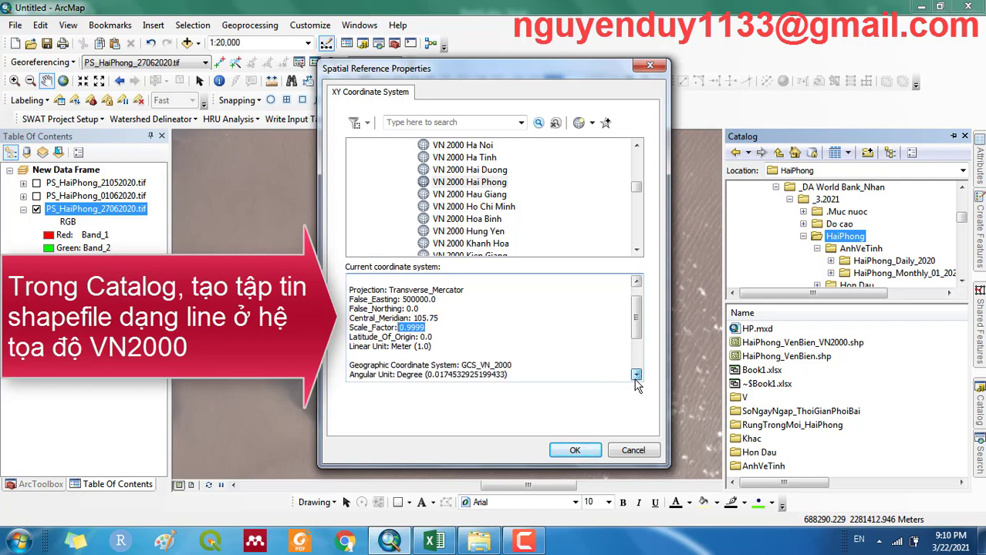
pyautogui.click(637, 376)
pyautogui.moveTo(522, 355); pyautogui.dragTo(461, 356)
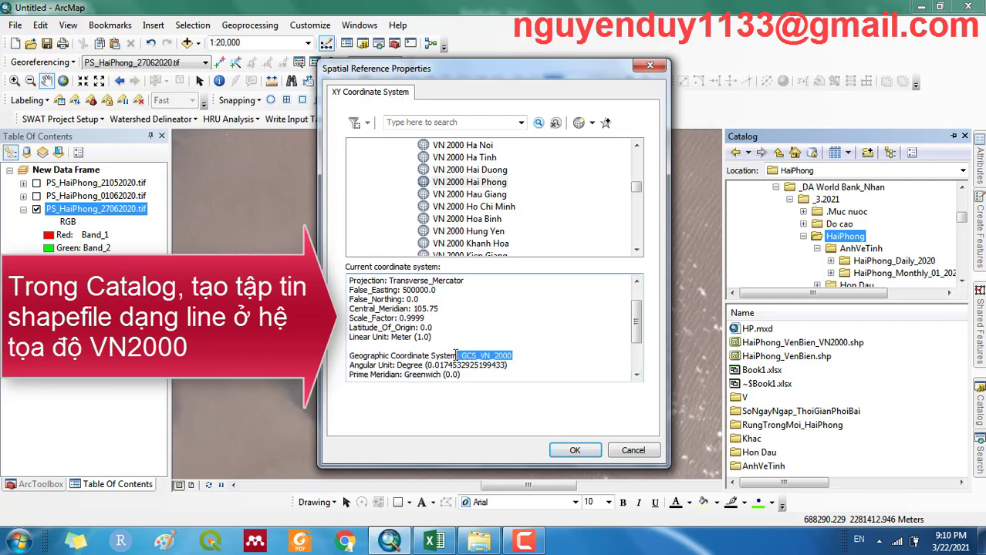
pyautogui.click(570, 451)
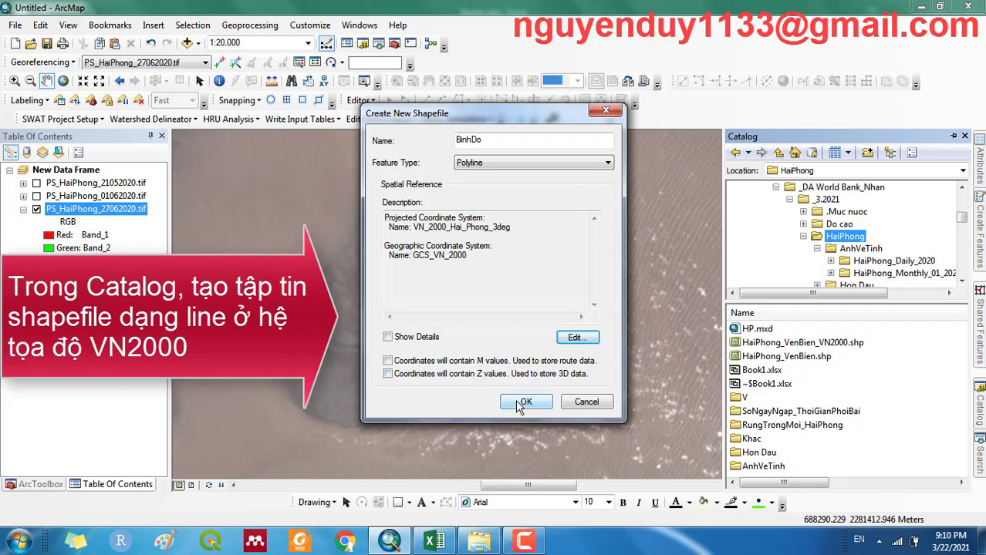
pyautogui.click(522, 403)
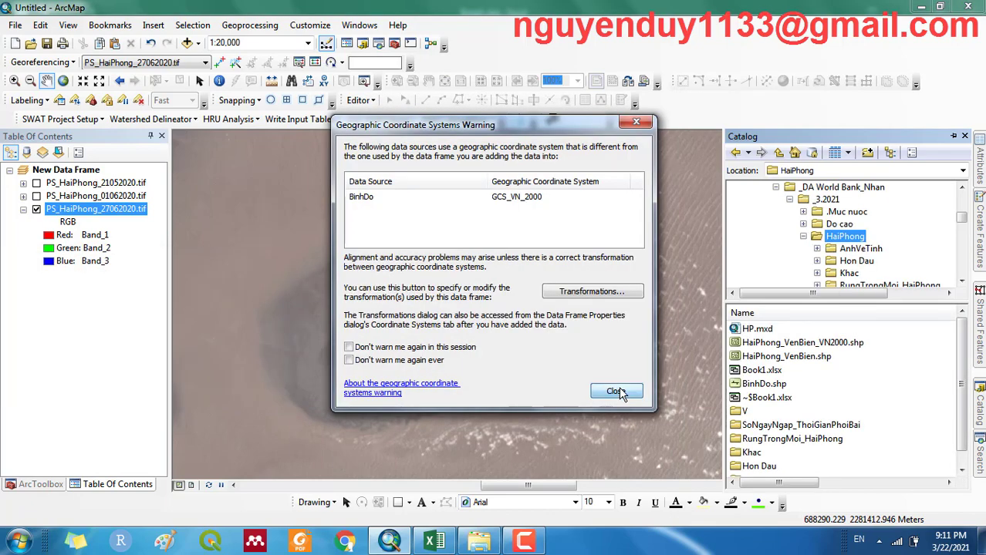
pyautogui.click(617, 392)
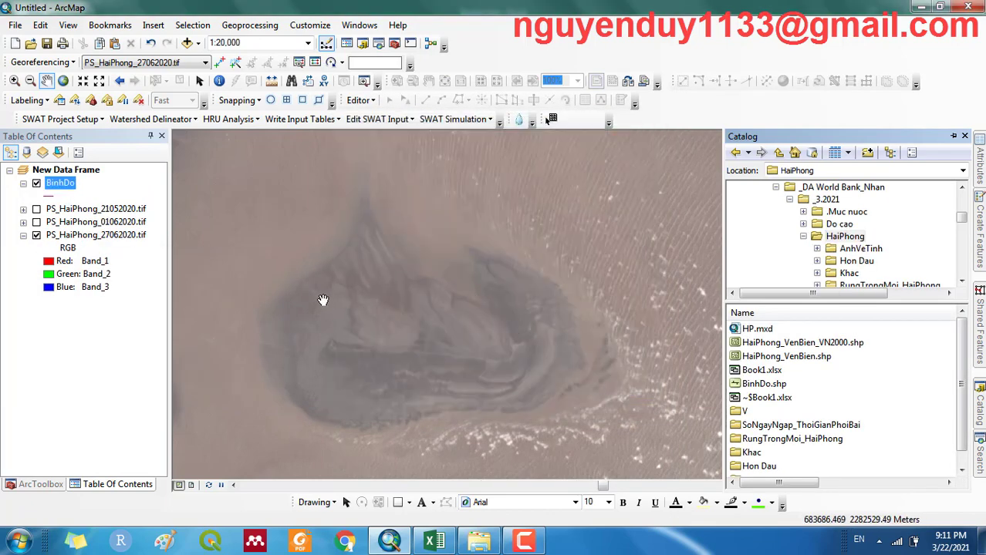
# Step: Start editing the BinhDo layer despite the spatial reference warning, and activate its feature template with the Line construction tool
pyautogui.rightClick(73, 187)
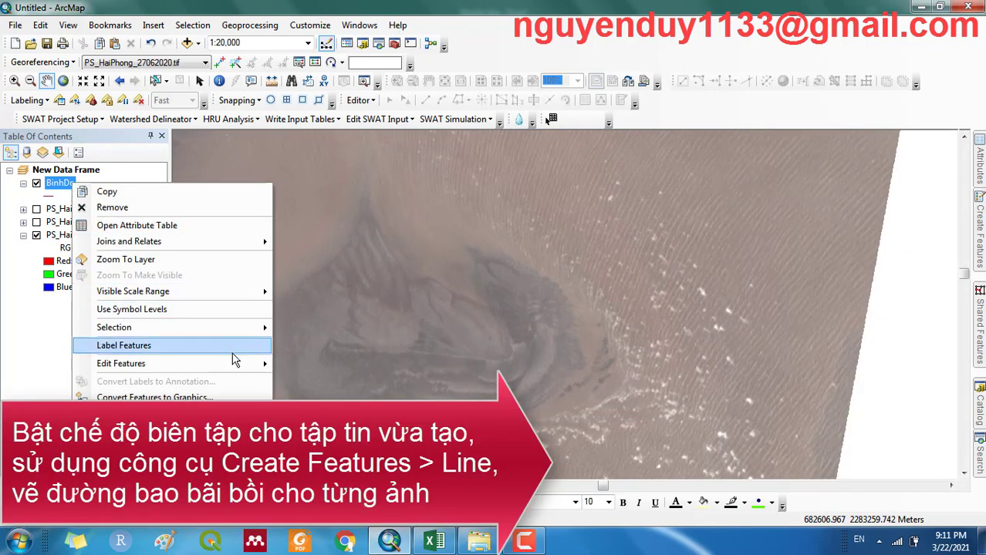
pyautogui.moveTo(238, 365)
pyautogui.click(308, 364)
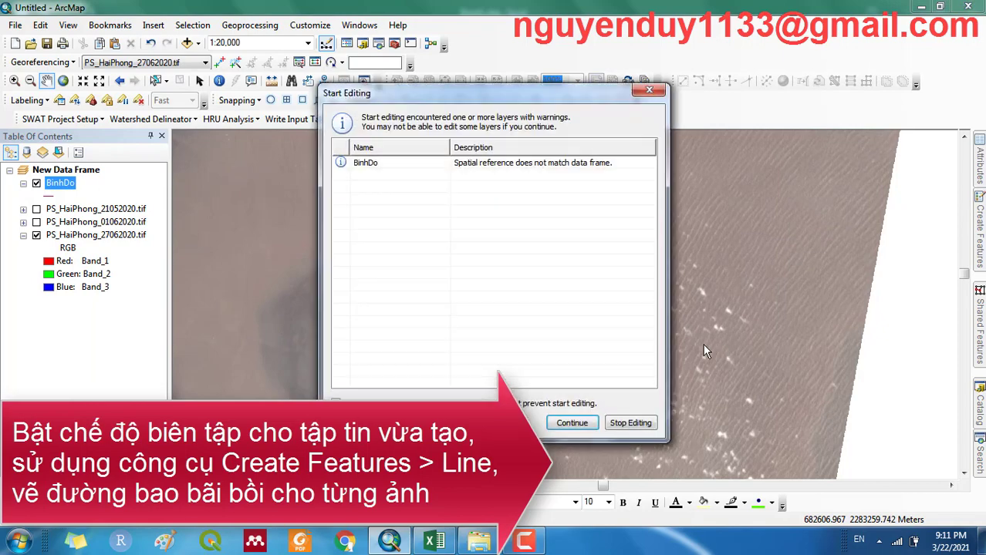
pyautogui.click(558, 427)
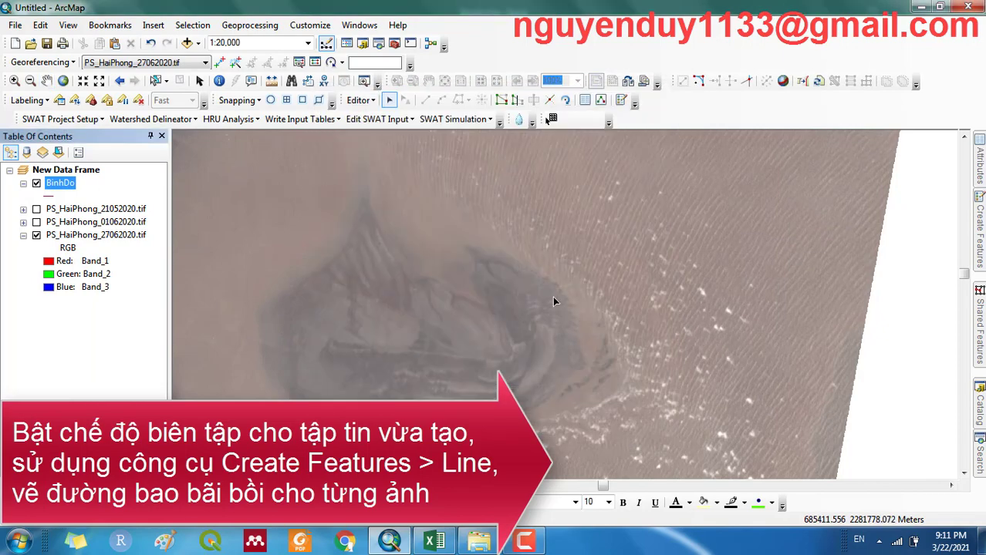
pyautogui.click(601, 100)
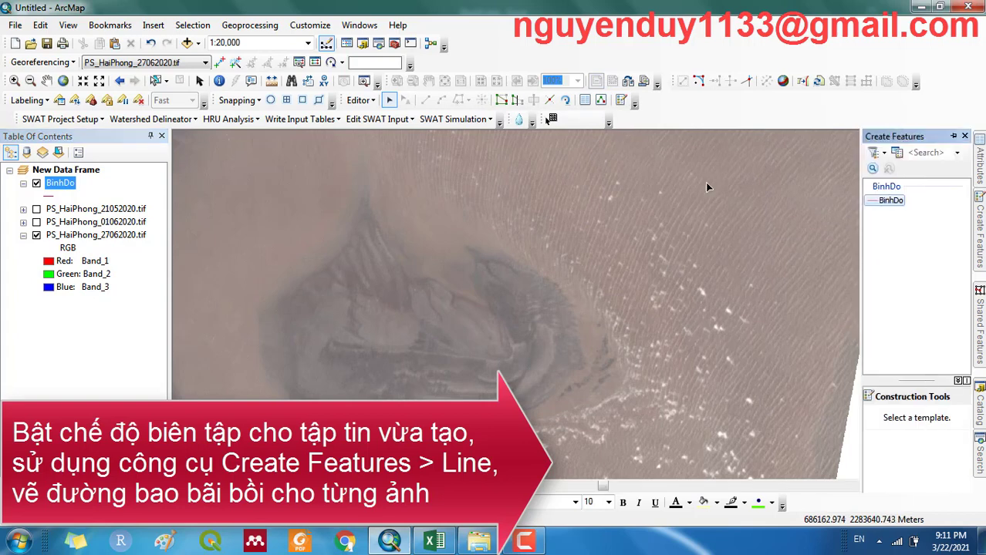
pyautogui.click(891, 200)
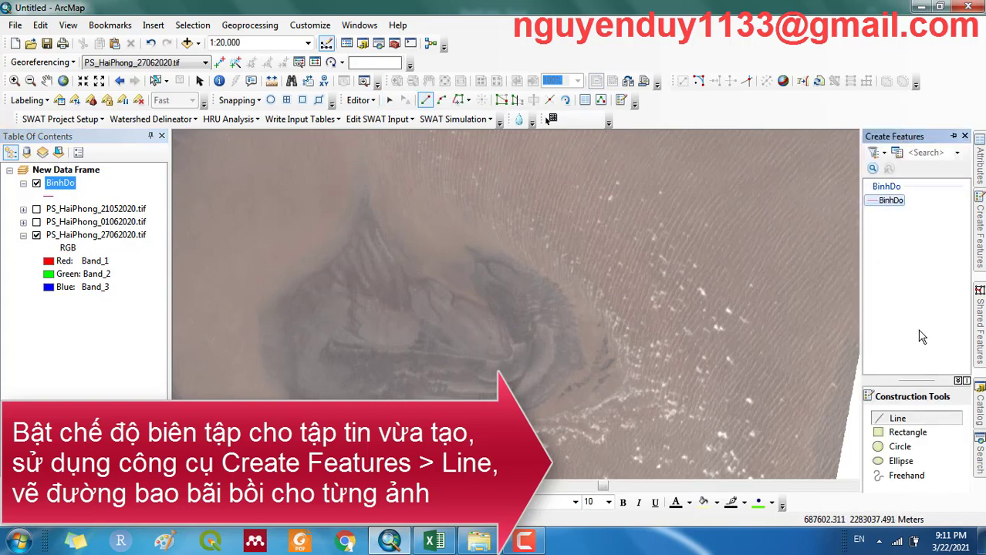
pyautogui.click(897, 418)
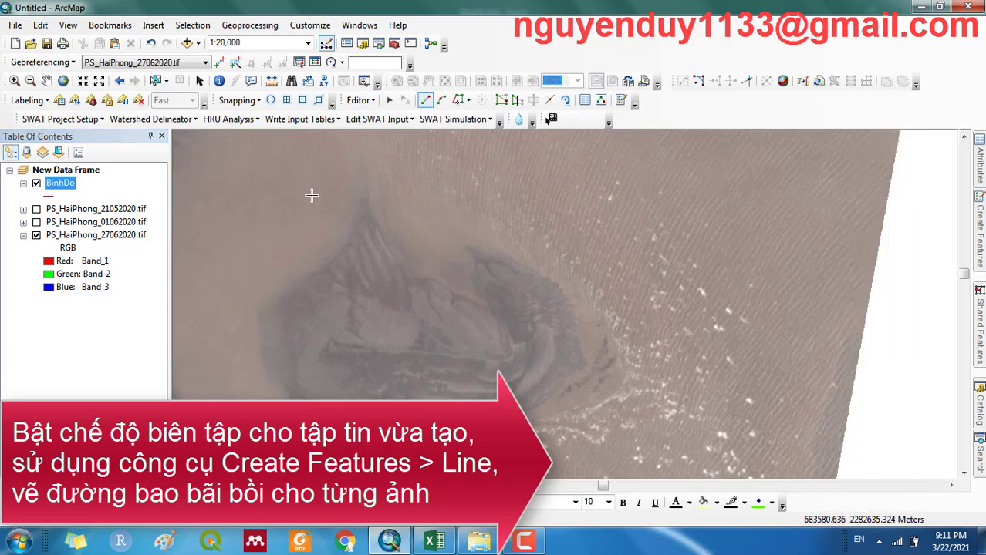
# Step: Open Image Analysis and raise the contrast of PS_HaiPhong_27062020.tif to 76
pyautogui.click(360, 25)
pyautogui.click(376, 144)
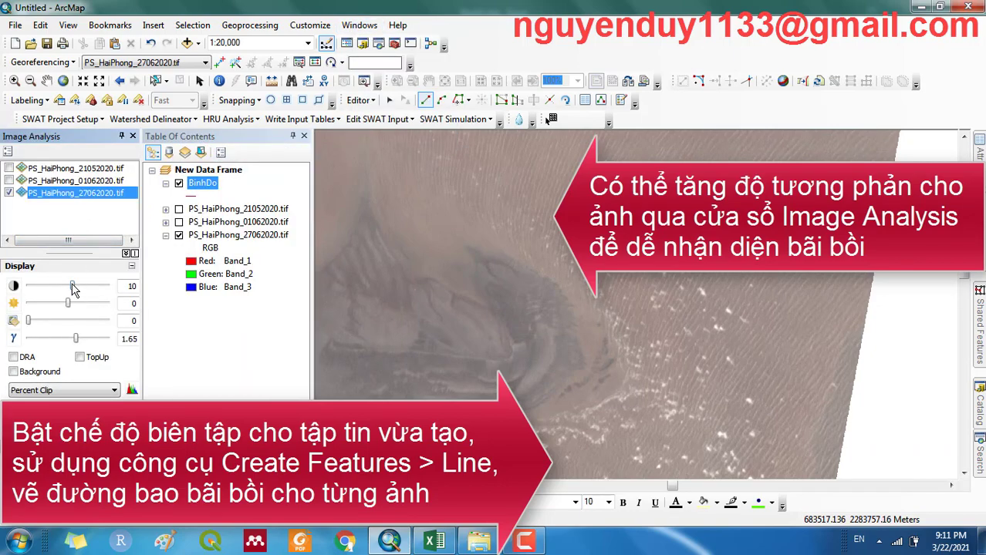
pyautogui.moveTo(74, 284); pyautogui.dragTo(99, 290)
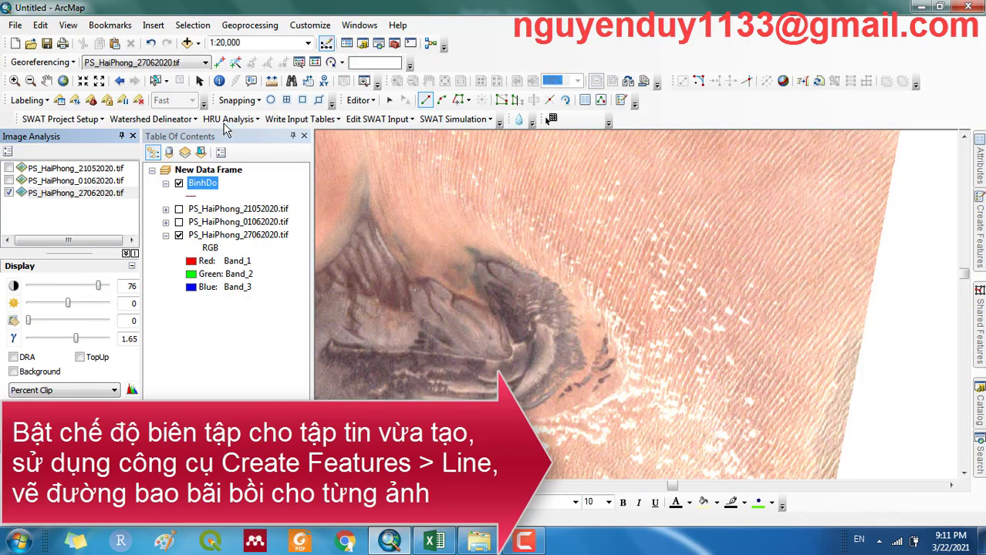
# Step: Trace a BinhDo line around the mudflat's western and southern edges, from its northern tip to its eastern end
pyautogui.click(46, 80)
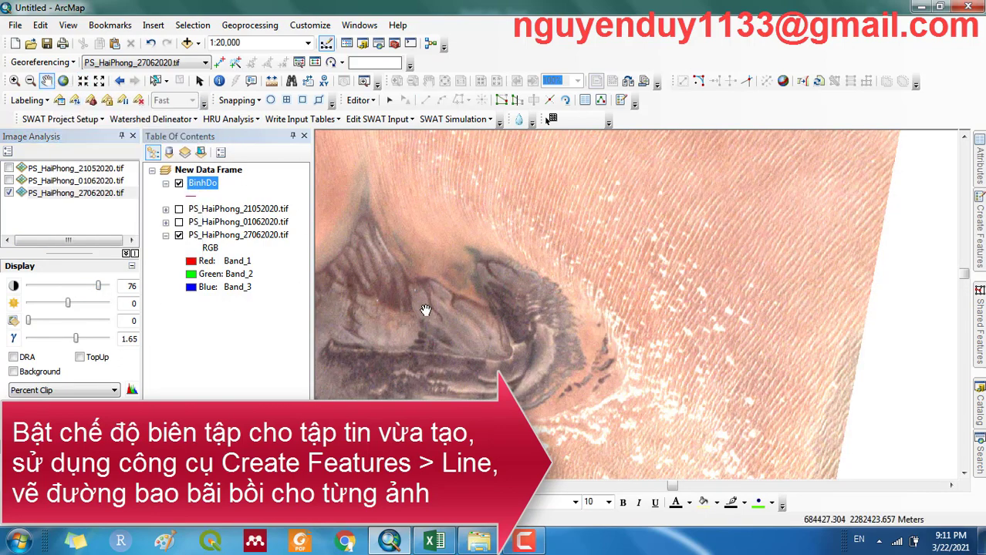
pyautogui.moveTo(439, 287); pyautogui.dragTo(570, 297)
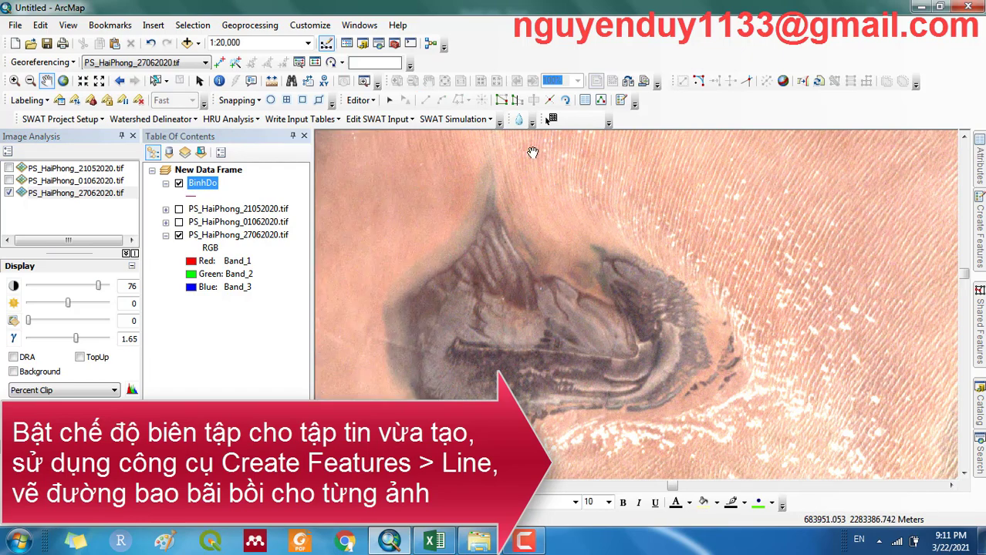
pyautogui.click(621, 101)
pyautogui.click(897, 417)
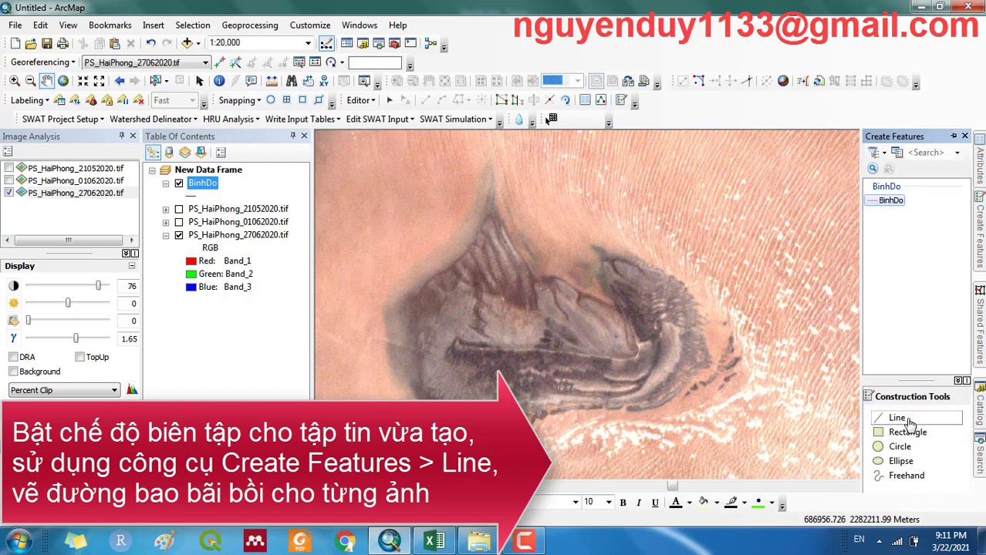
pyautogui.click(473, 218)
pyautogui.click(430, 260)
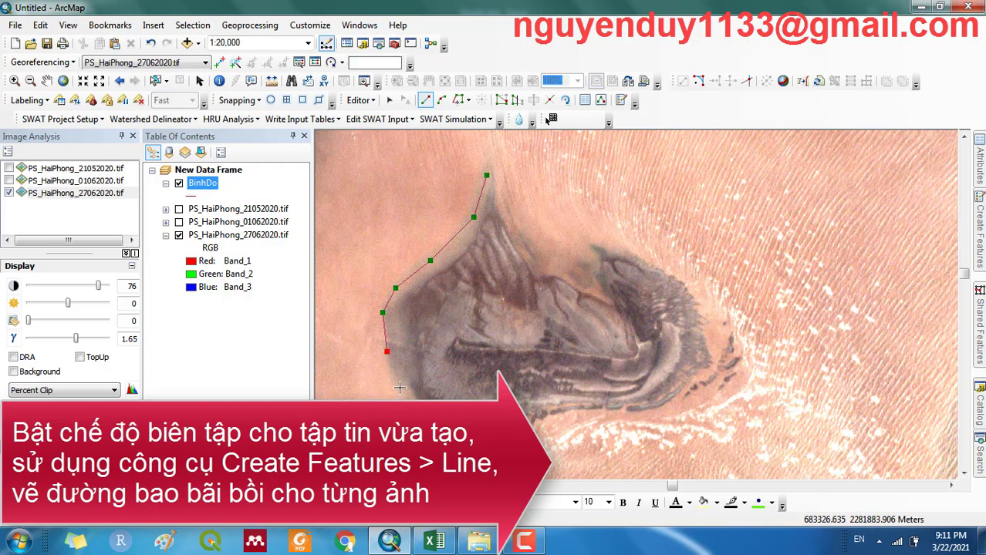
pyautogui.click(558, 415)
pyautogui.click(661, 407)
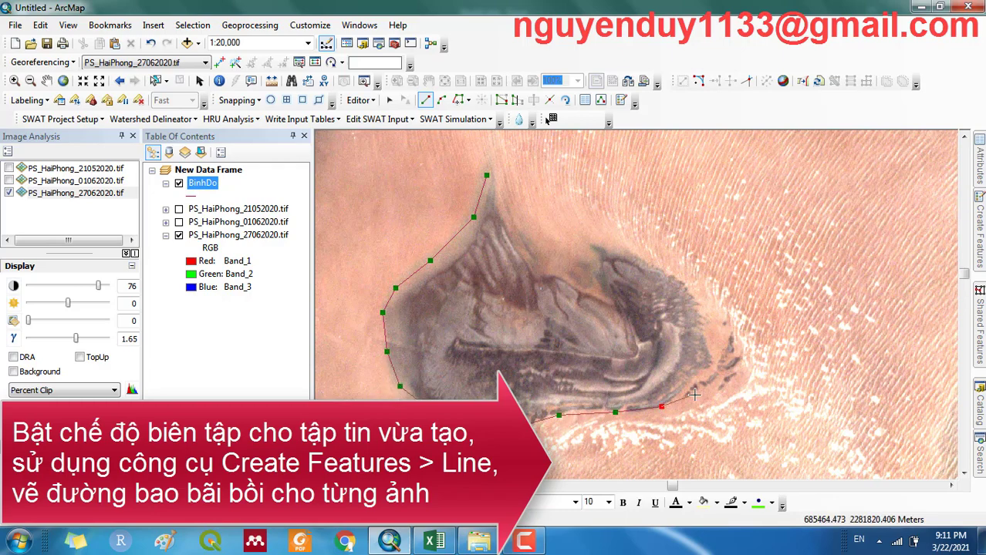
pyautogui.click(698, 397)
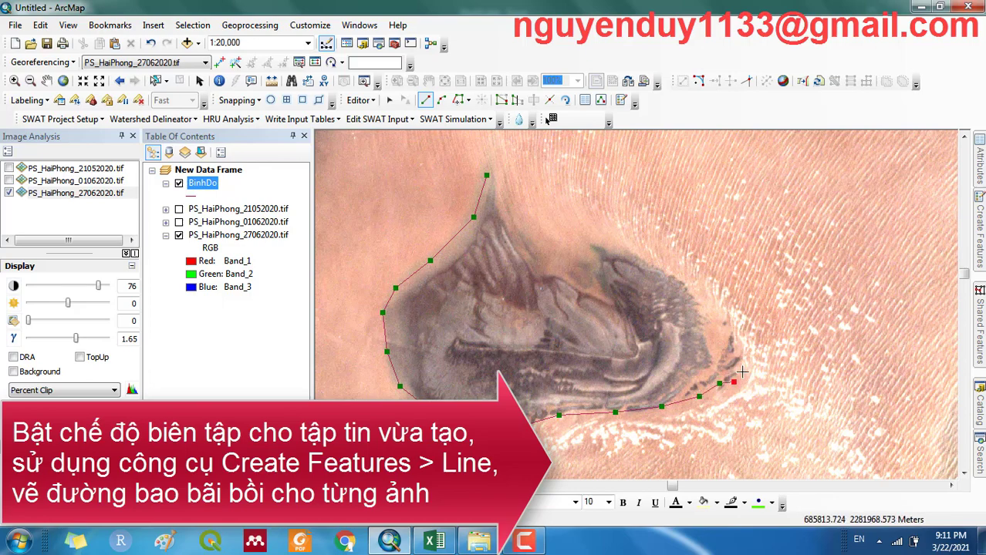
pyautogui.doubleClick(716, 341)
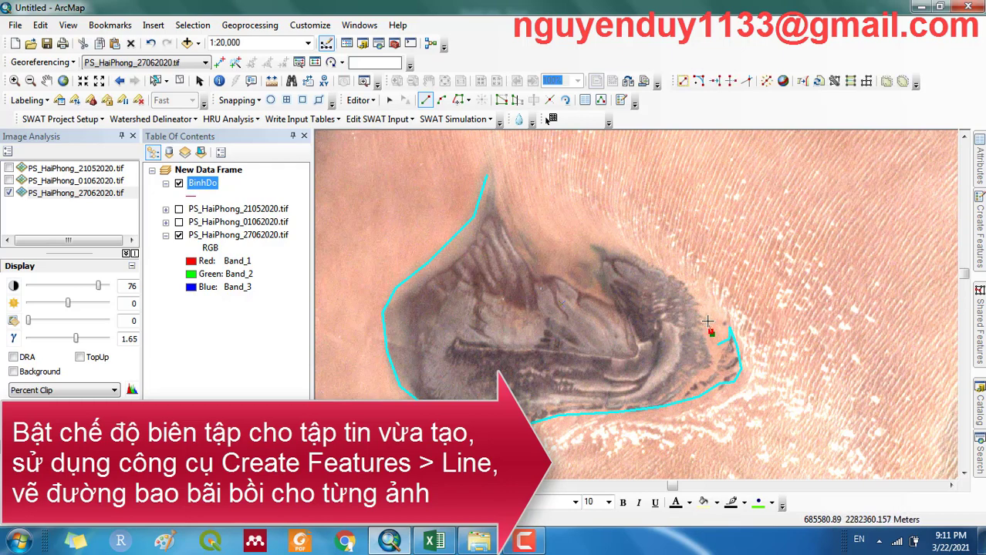
# Step: Trace the mudflat's upper edge from the eastern end back to the northern tip, and bridge the eastern gap with a short line
pyautogui.click(677, 279)
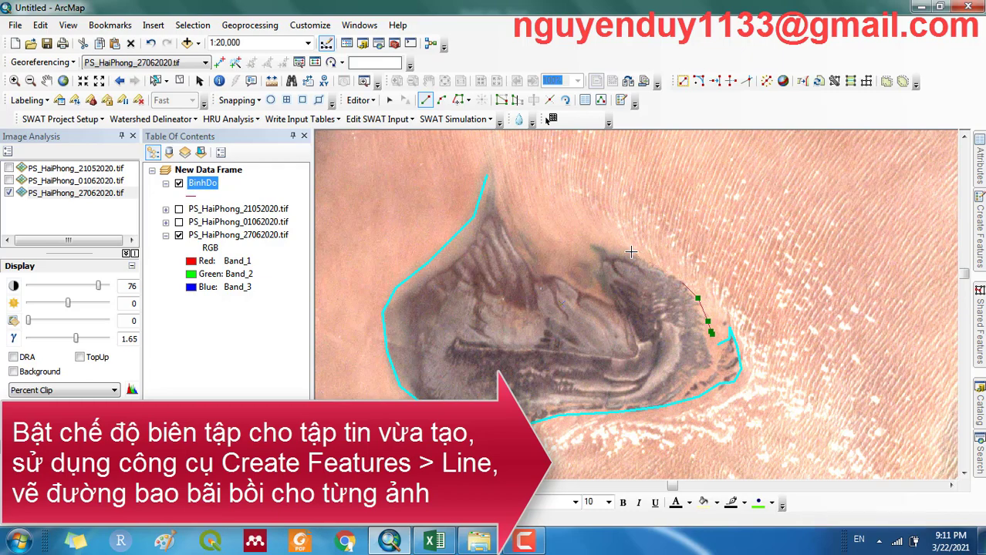
pyautogui.click(630, 251)
pyautogui.click(571, 257)
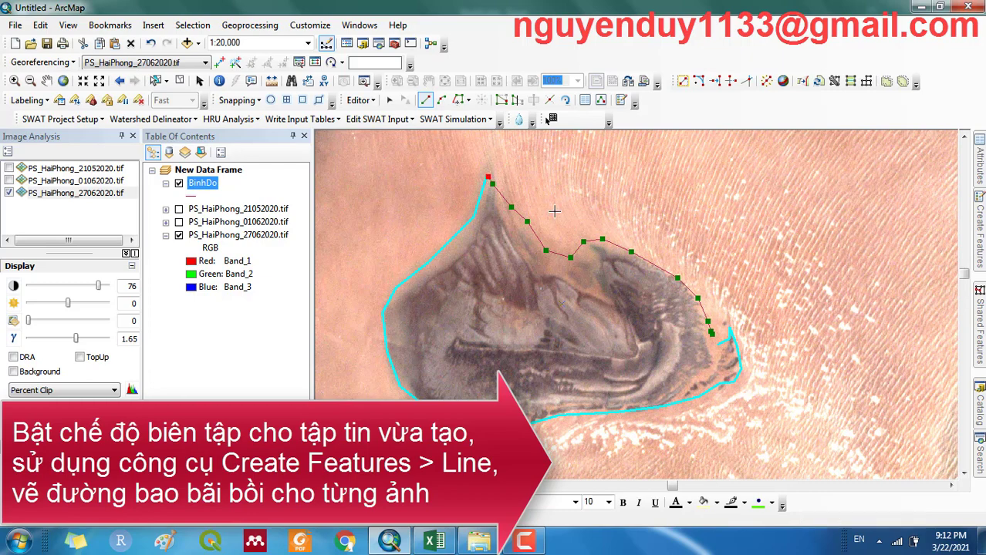
pyautogui.press('F2')
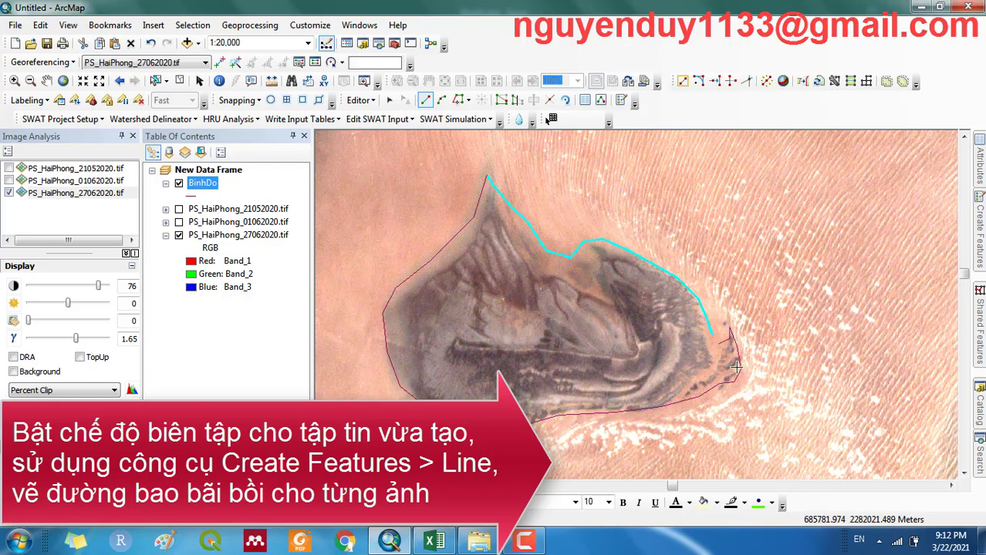
pyautogui.doubleClick(712, 334)
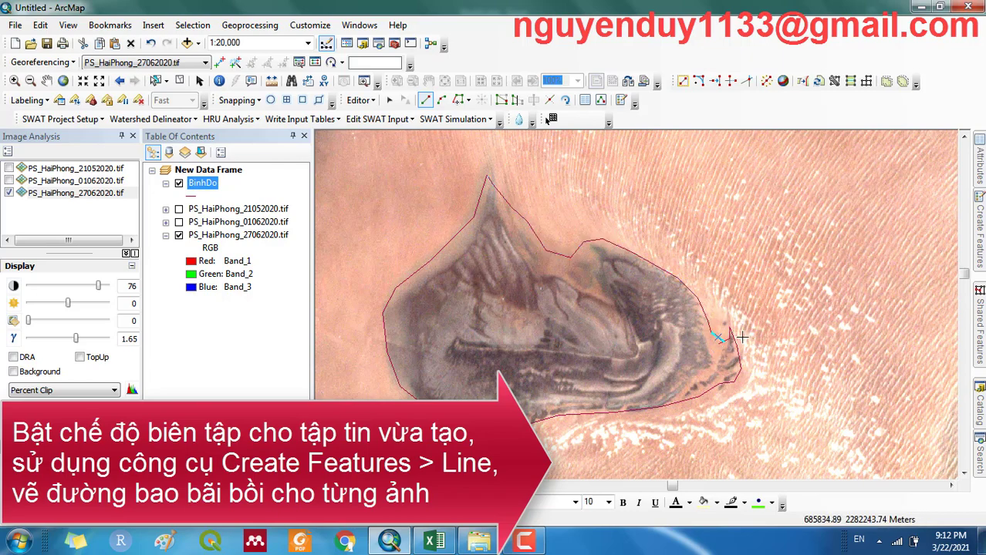
# Step: Move the eastern end vertex of the mudflat's southern line onto the end of the short bridging line
pyautogui.scroll(-5, 736, 344)
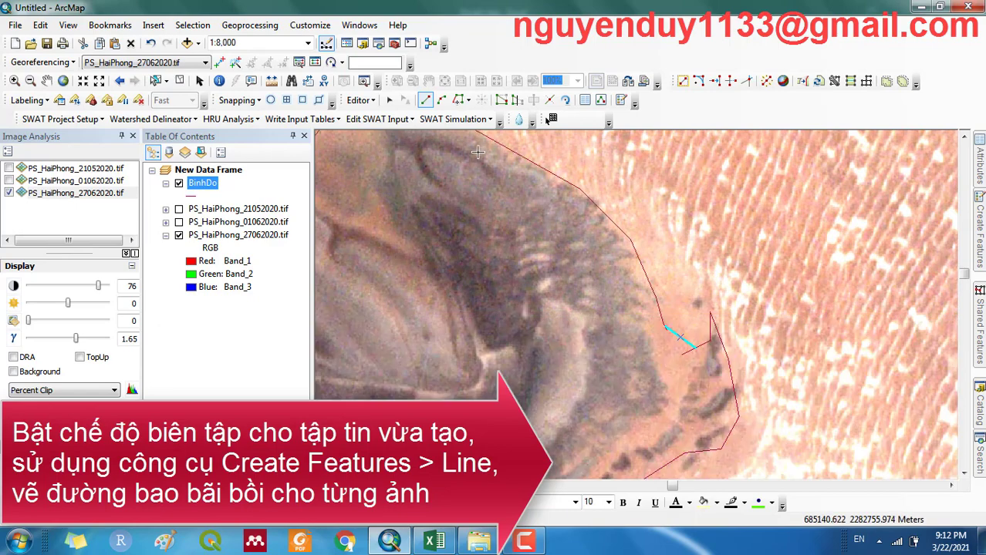
pyautogui.click(389, 100)
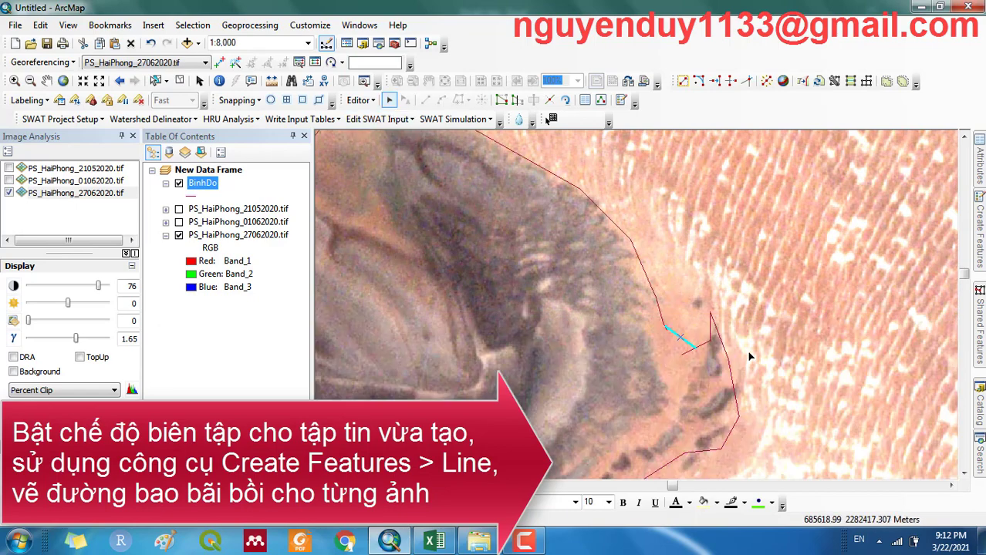
pyautogui.doubleClick(709, 347)
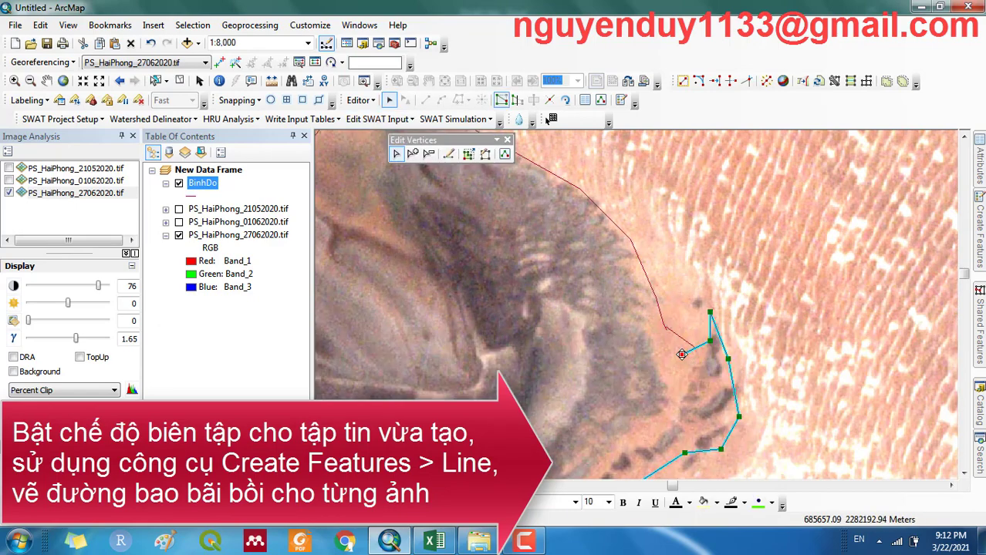
pyautogui.click(683, 359)
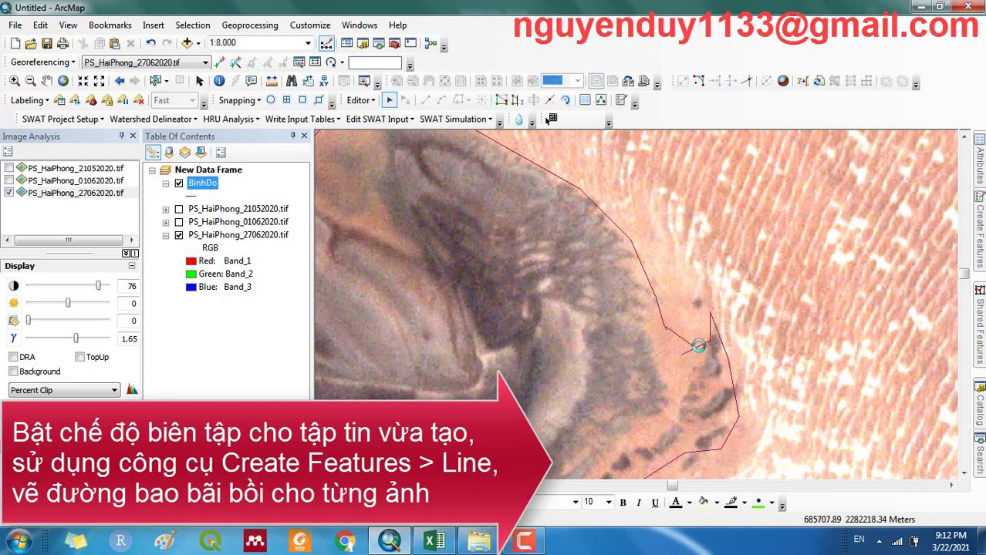
pyautogui.doubleClick(698, 346)
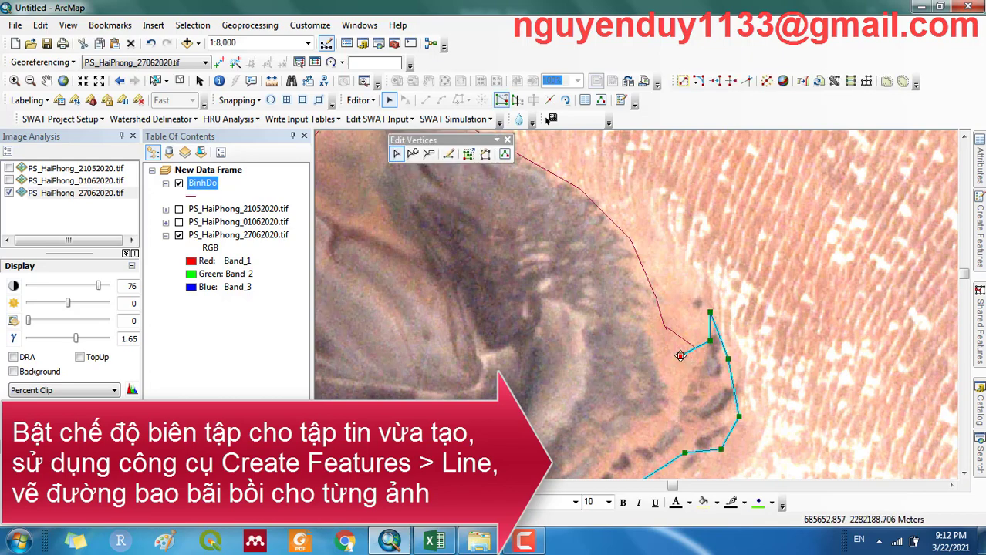
pyautogui.moveTo(680, 355); pyautogui.dragTo(694, 347)
pyautogui.scroll(5, 772, 347)
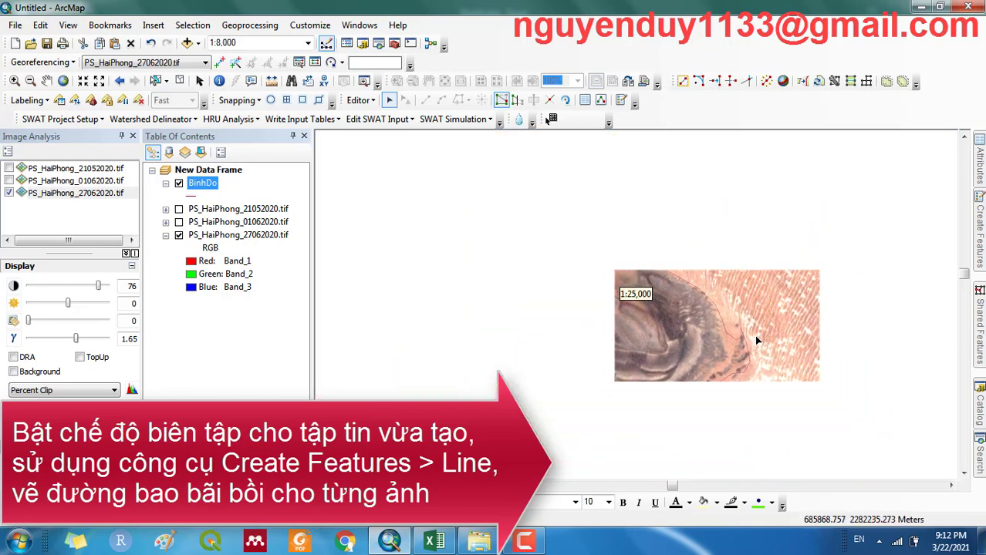
pyautogui.scroll(1, 754, 335)
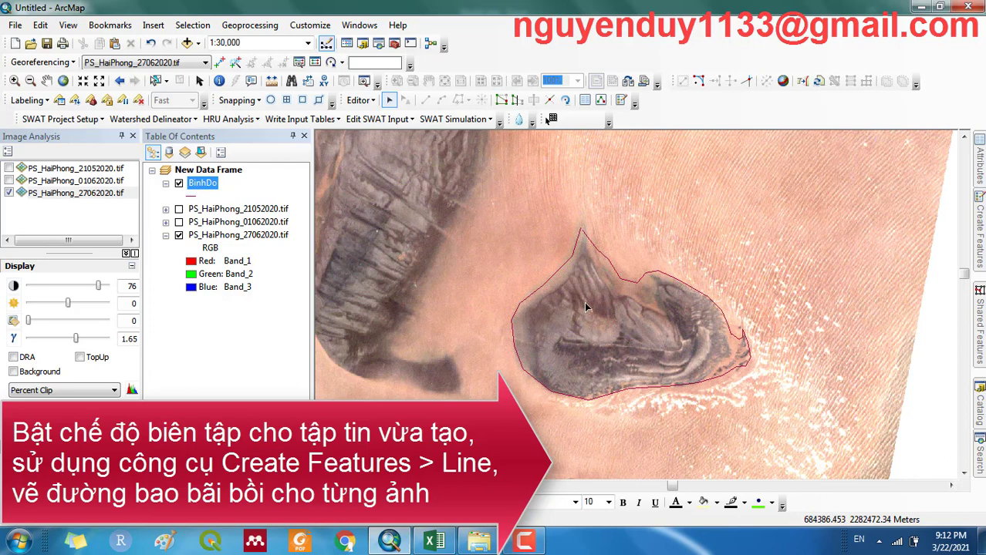
# Step: Display PS_HaiPhong_01062020.tif with its contrast raised to 58, and hide PS_HaiPhong_27062020.tif
pyautogui.click(178, 222)
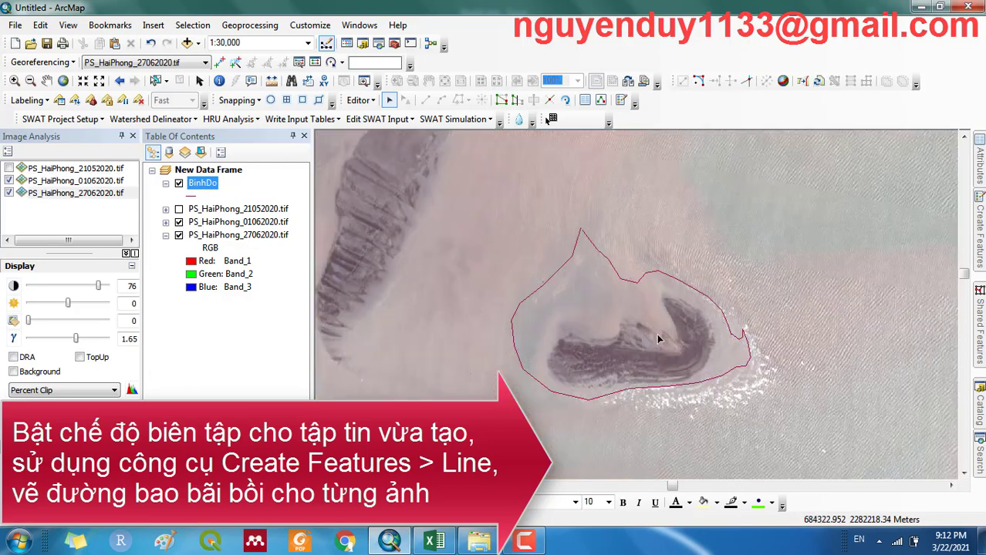
pyautogui.click(239, 222)
pyautogui.click(100, 182)
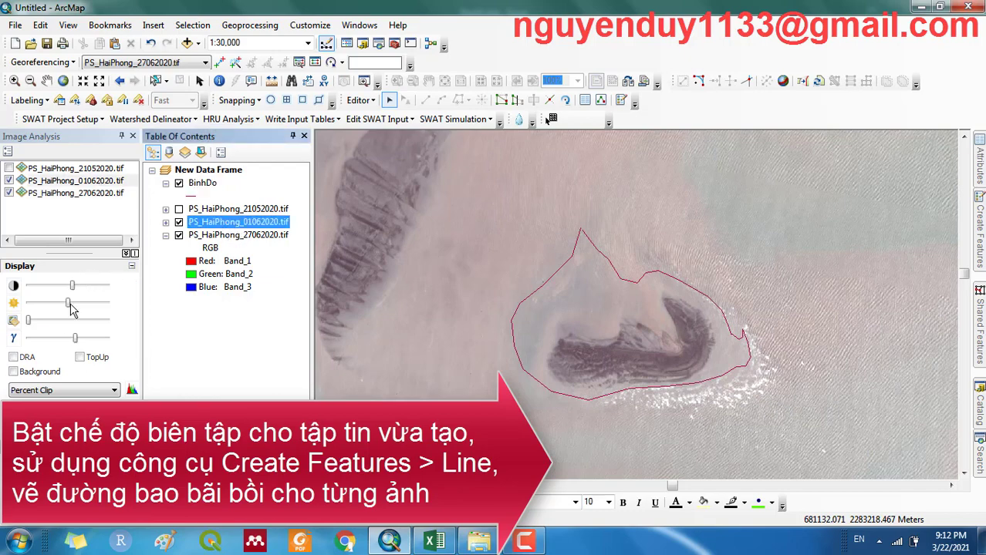
pyautogui.moveTo(72, 290); pyautogui.dragTo(90, 290)
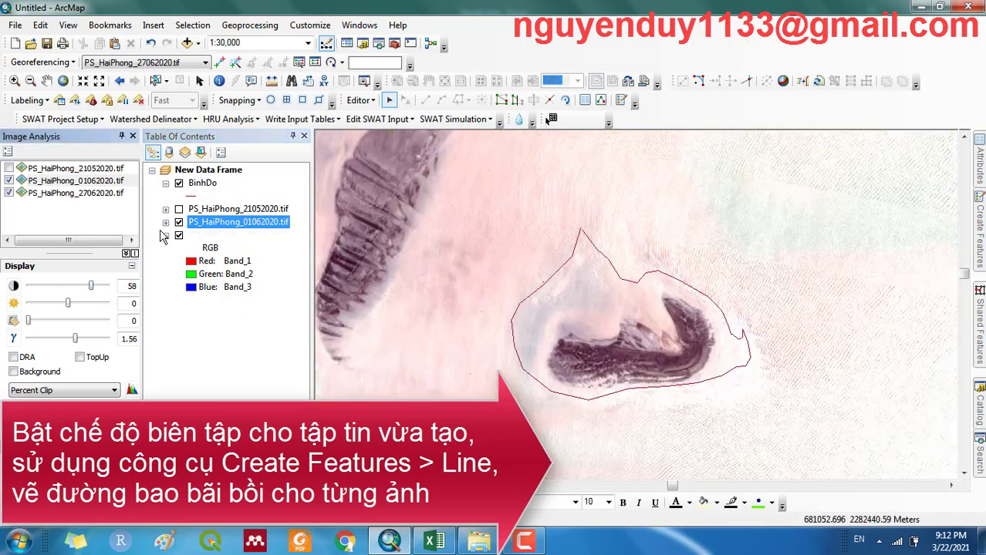
pyautogui.keyDown('ctrl'); pyautogui.click(182, 235); pyautogui.keyUp('ctrl')
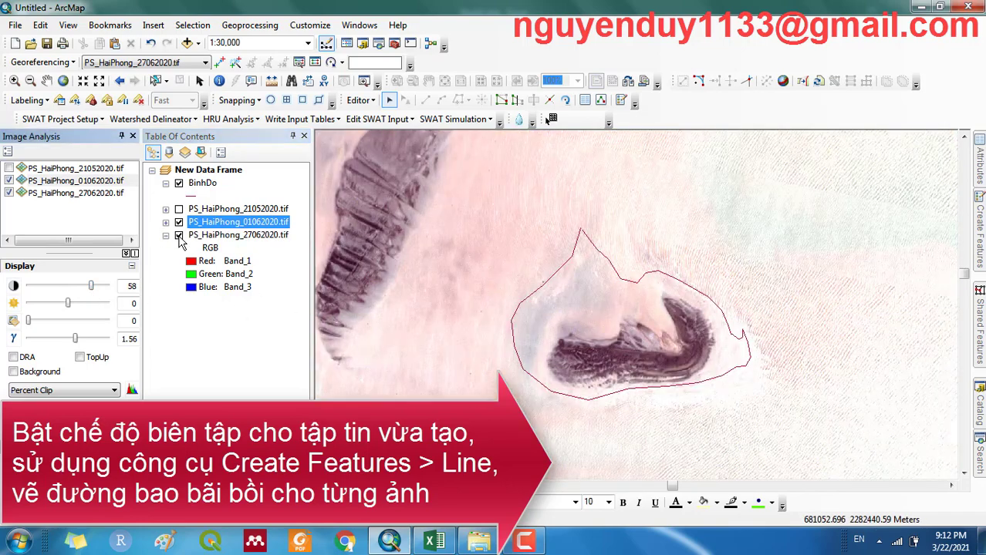
pyautogui.click(179, 236)
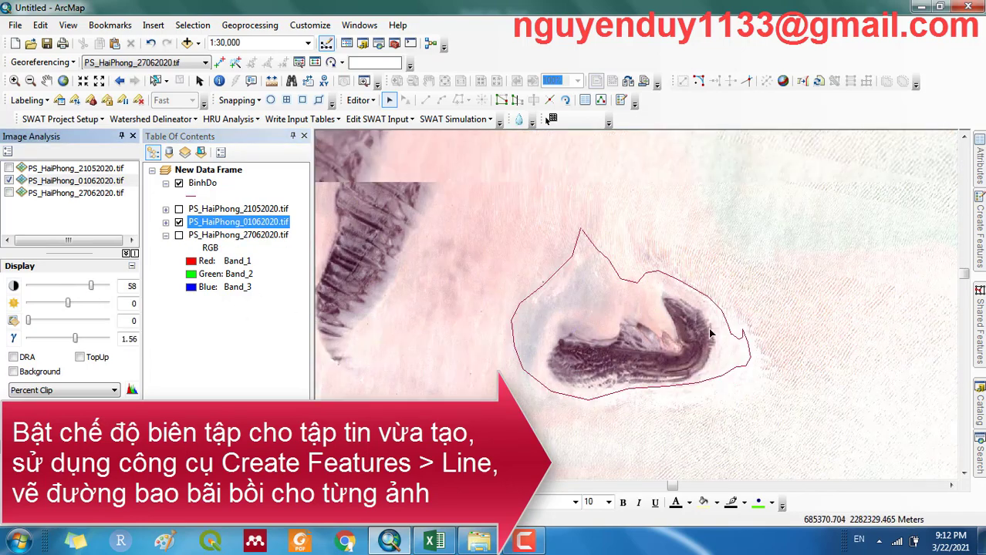
# Step: Trace BinhDo lines along the dark mudflat's inner notch, from its northeastern tip to the central peak and a short way down its western side
pyautogui.scroll(1, 708, 328)
pyautogui.scroll(2, 692, 348)
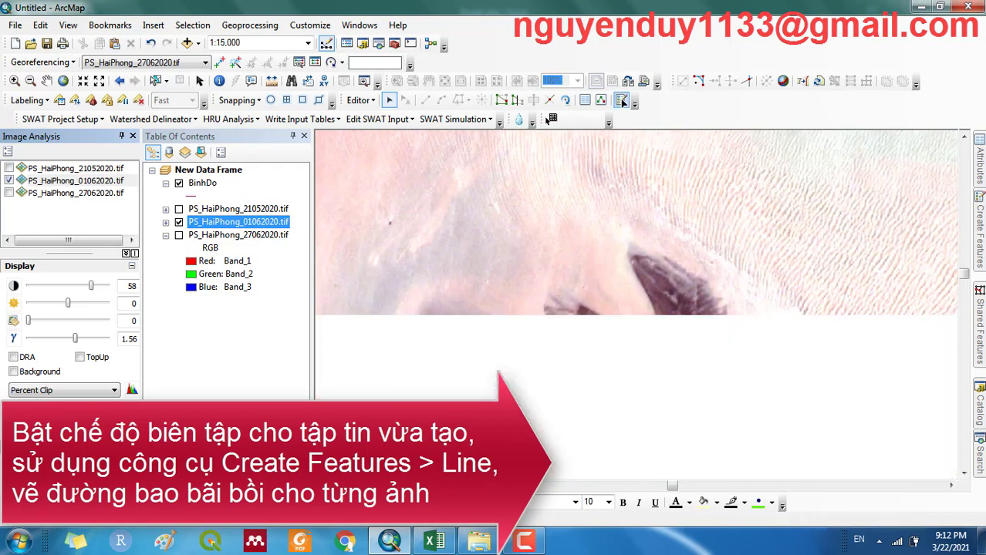
pyautogui.click(622, 101)
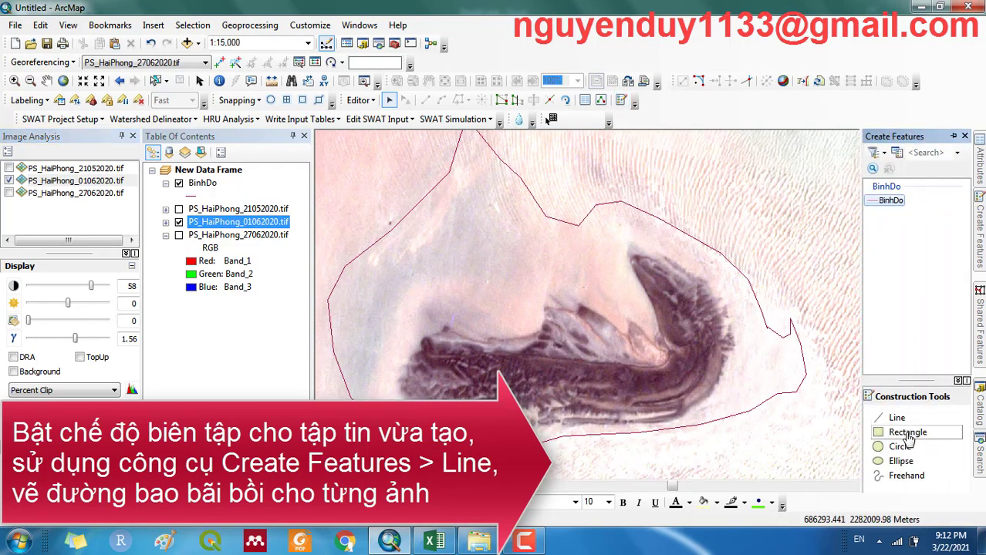
pyautogui.click(899, 419)
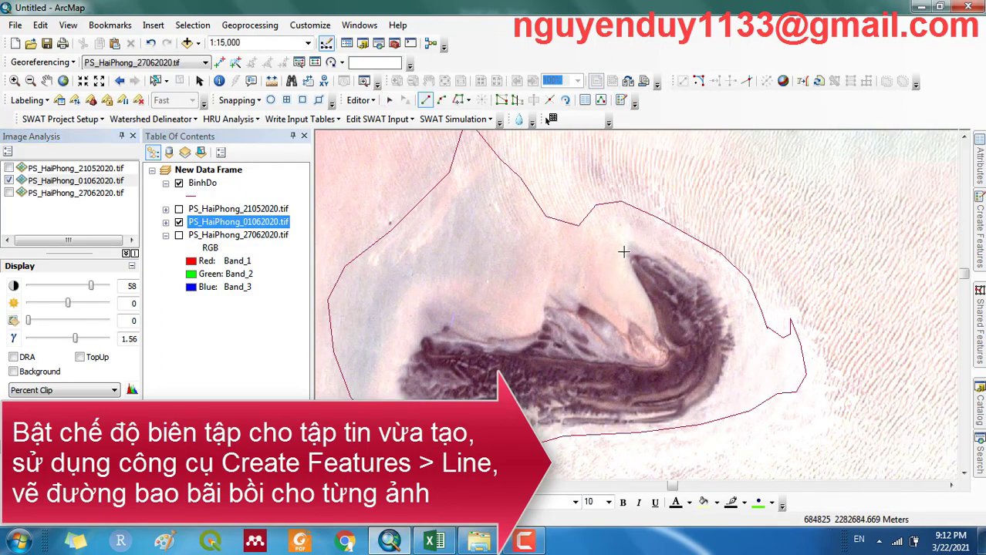
pyautogui.click(650, 311)
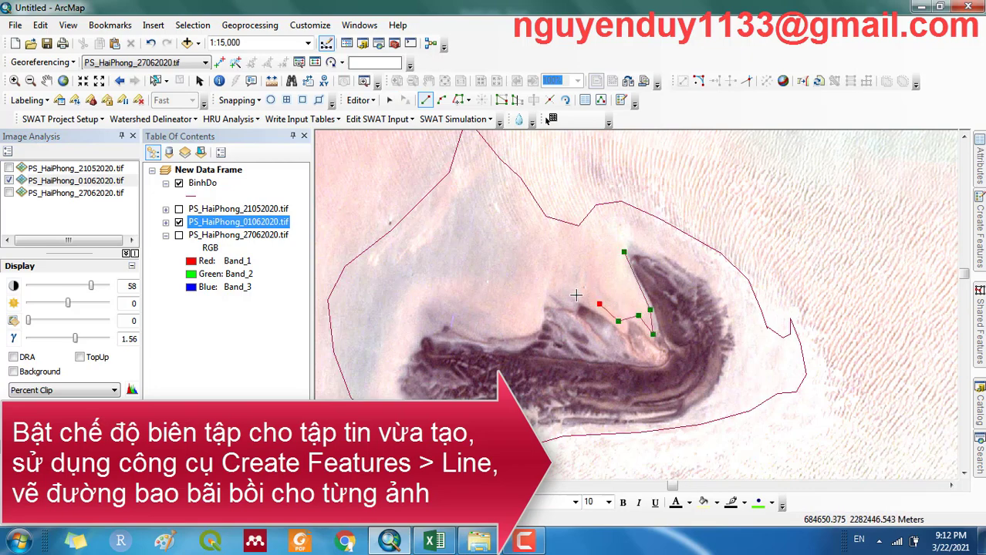
pyautogui.doubleClick(552, 291)
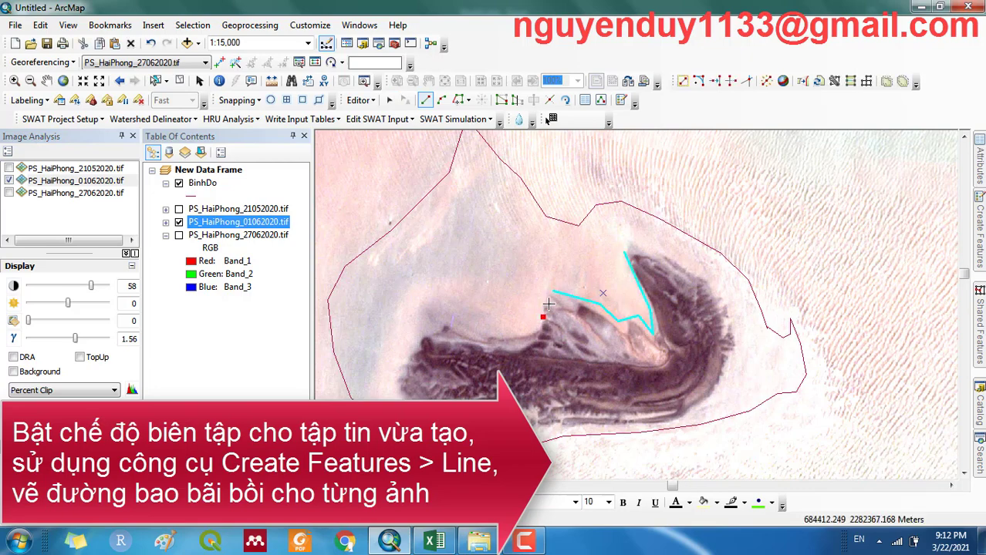
pyautogui.doubleClick(555, 290)
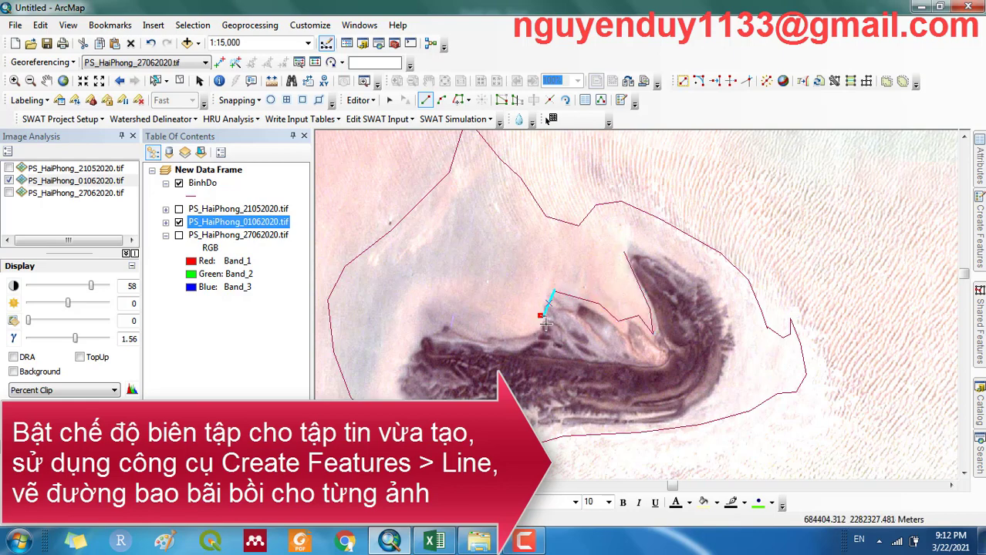
# Step: Trace the rest of the mudflat outline around its western, southern and eastern edges, back to the northeastern tip
pyautogui.click(532, 337)
pyautogui.click(491, 336)
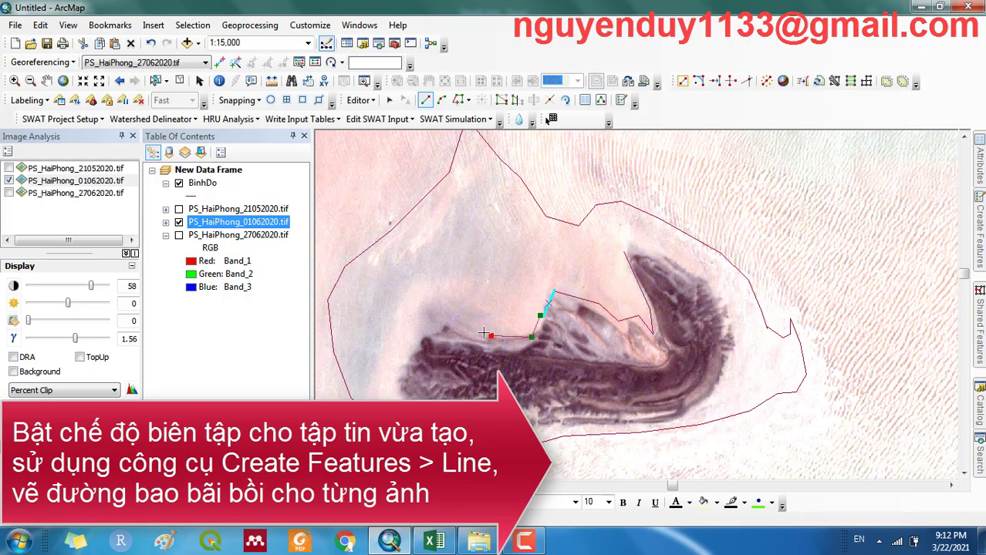
pyautogui.click(444, 325)
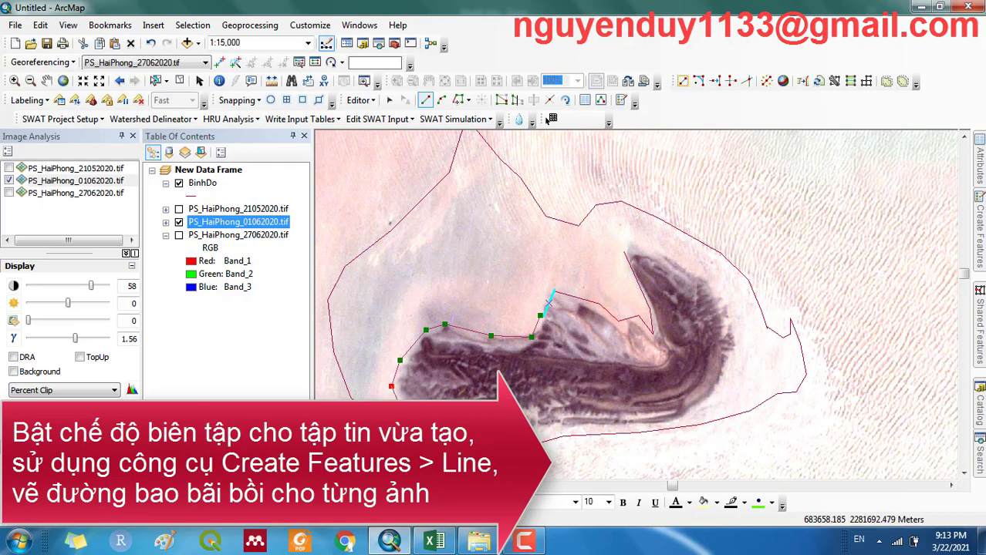
pyautogui.click(545, 428)
pyautogui.click(613, 425)
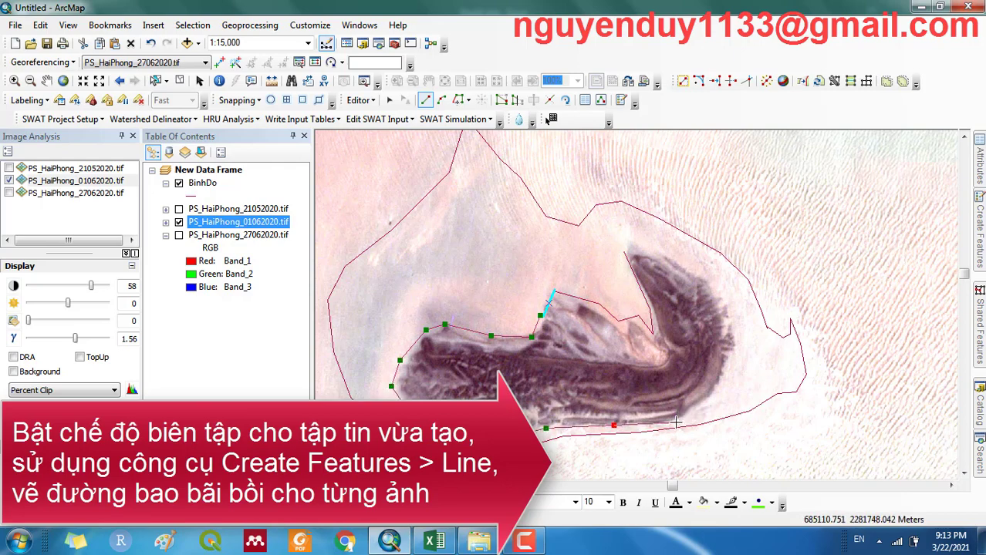
pyautogui.click(678, 421)
pyautogui.click(716, 381)
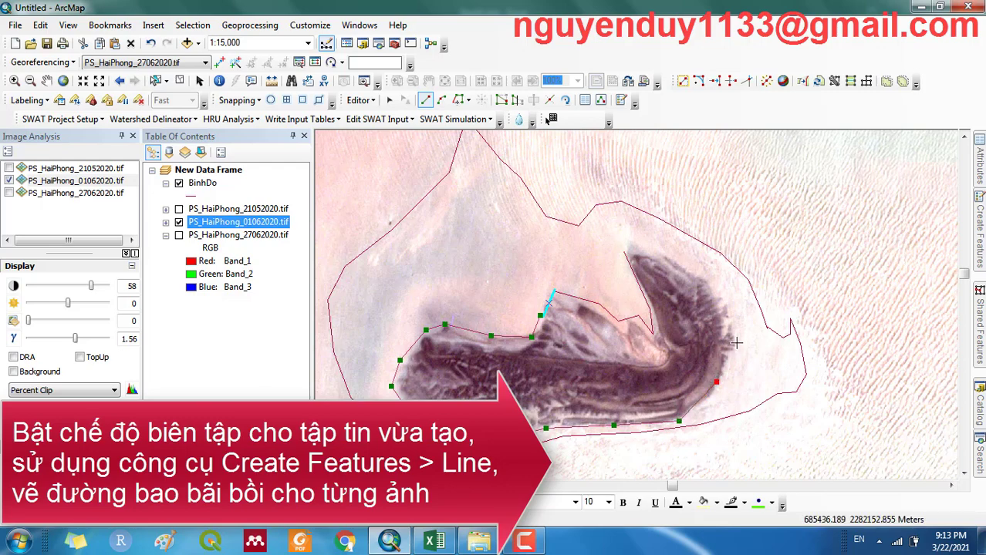
pyautogui.click(678, 265)
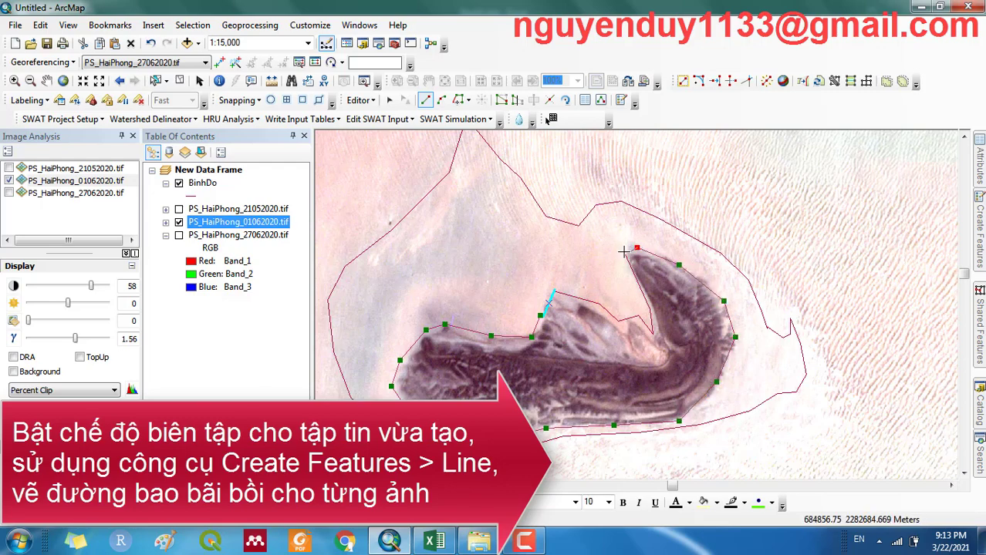
pyautogui.doubleClick(625, 252)
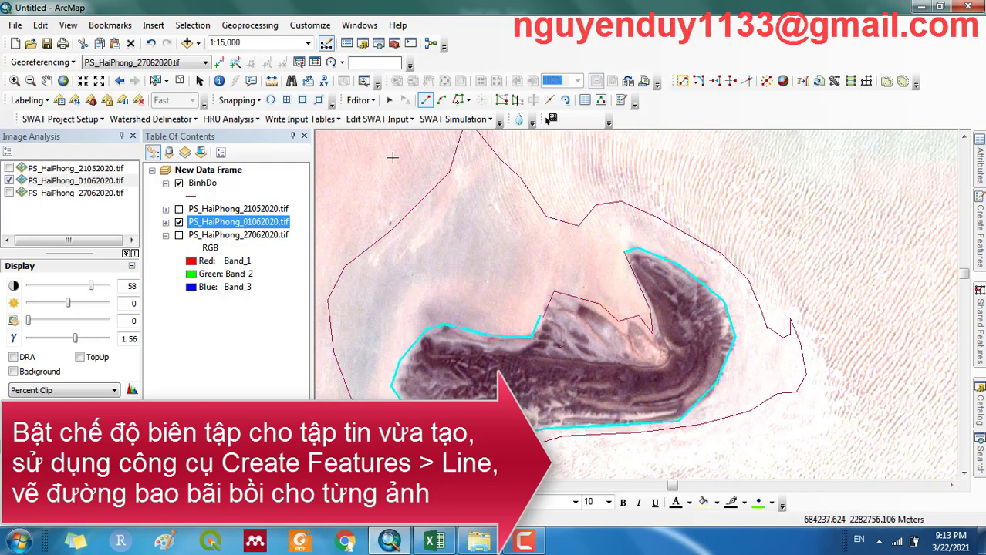
# Step: Select the three lines outlining the 01062020 mudflat and merge them into one BinhDo feature
pyautogui.click(389, 100)
pyautogui.click(585, 322)
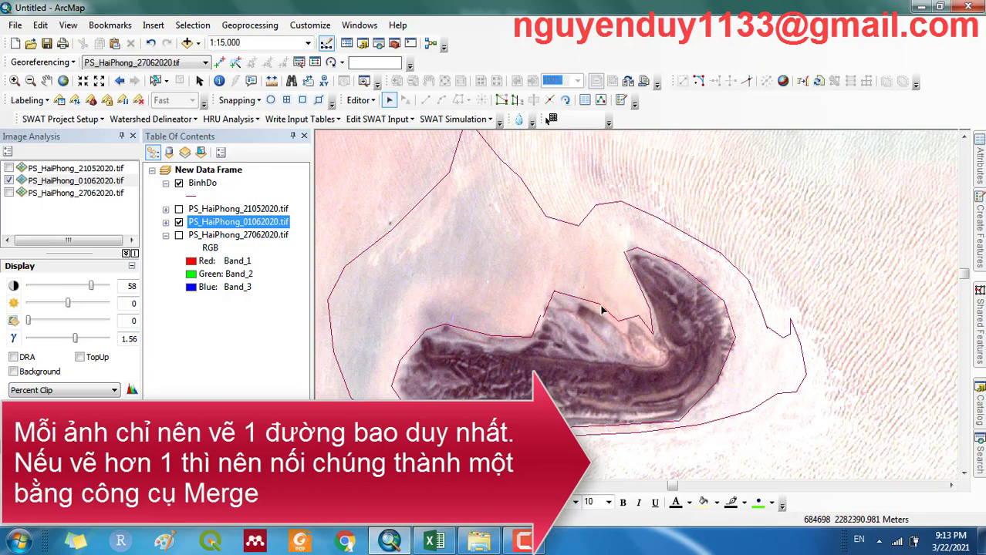
pyautogui.click(602, 311)
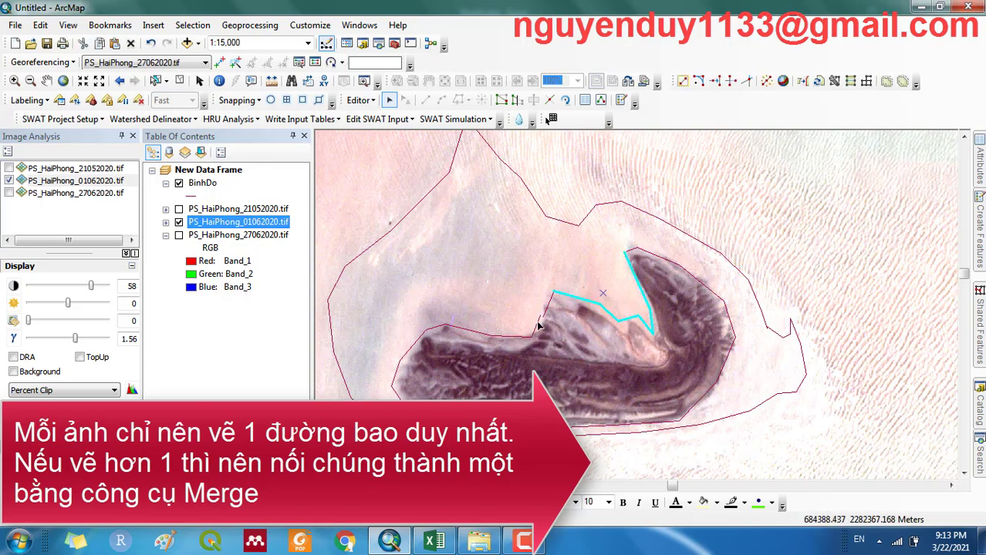
pyautogui.keyDown('shift'); pyautogui.click(539, 330); pyautogui.keyUp('shift')
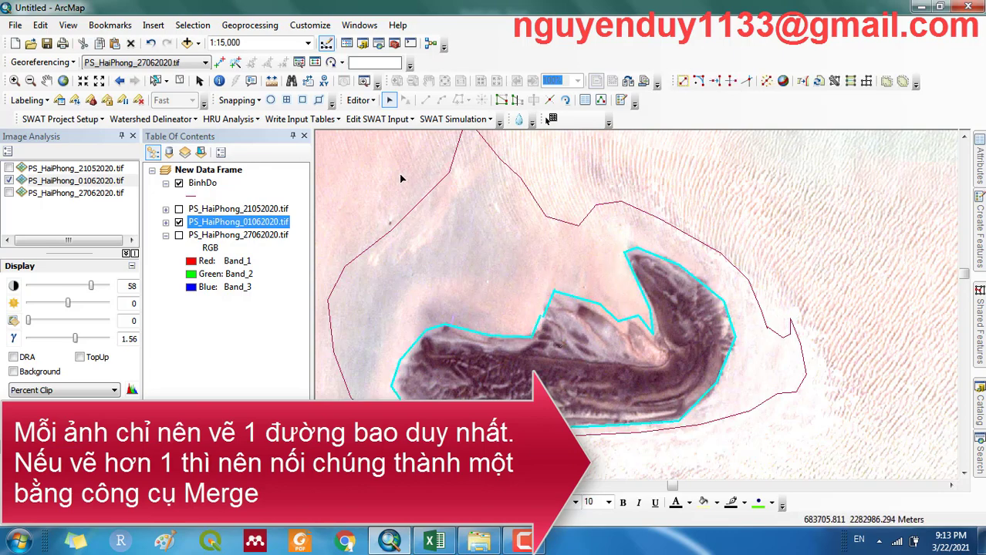
pyautogui.click(357, 100)
pyautogui.click(387, 227)
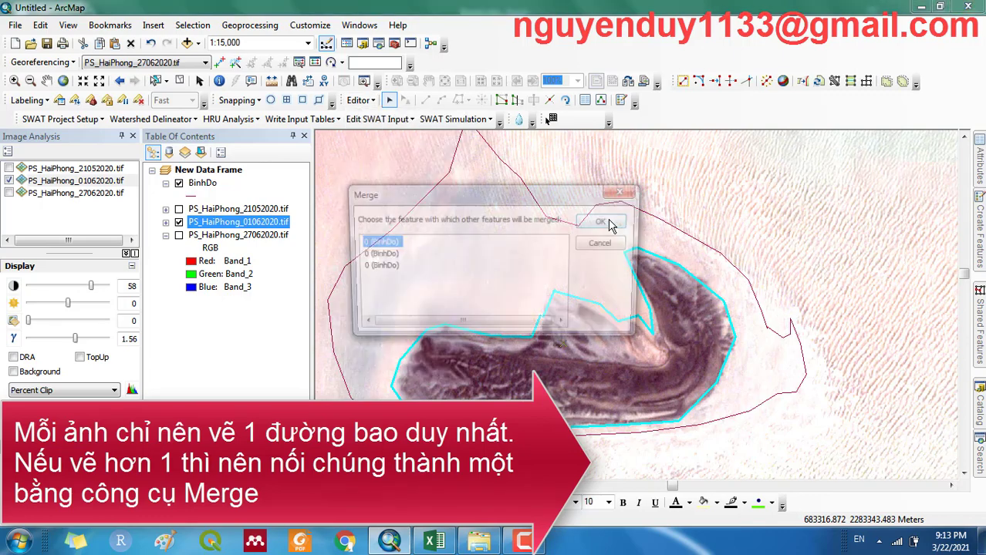
pyautogui.click(600, 222)
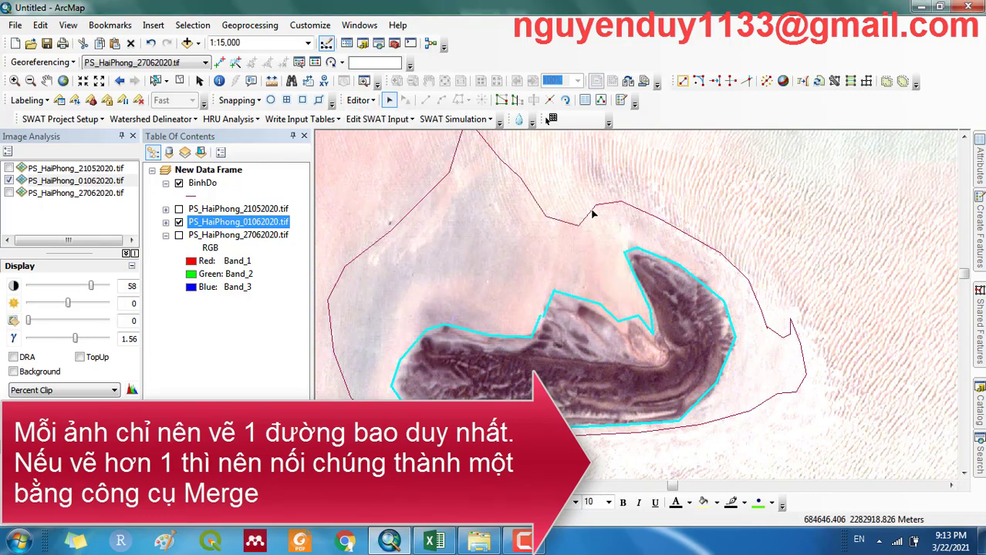
# Step: Select the three lines of the larger outer outline and merge them into a single BinhDo feature
pyautogui.click(592, 215)
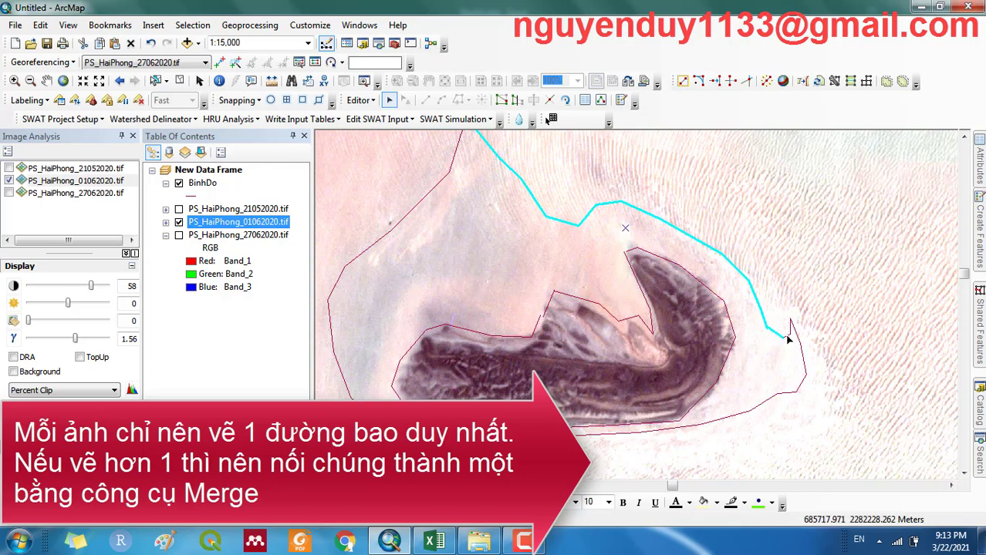
pyautogui.click(786, 339)
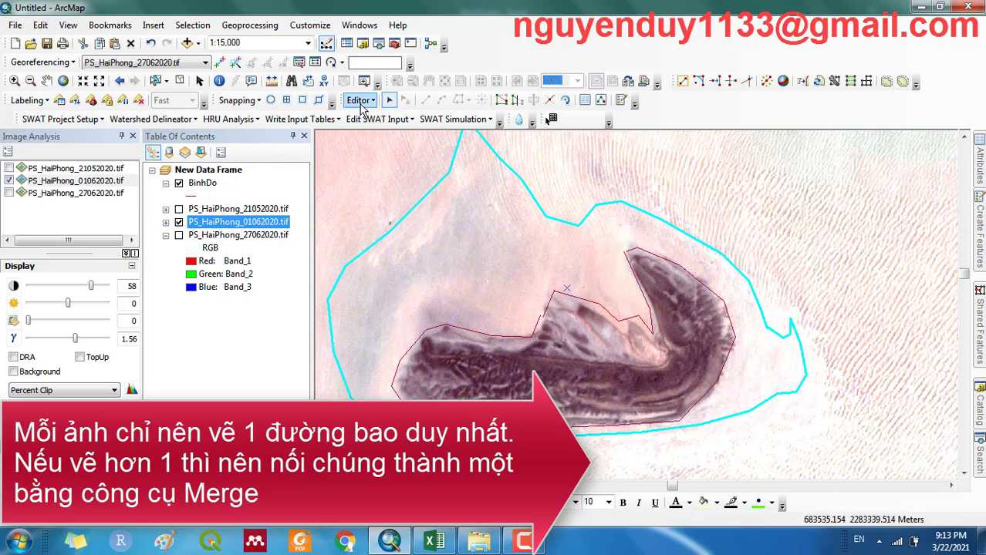
pyautogui.click(359, 101)
pyautogui.click(376, 226)
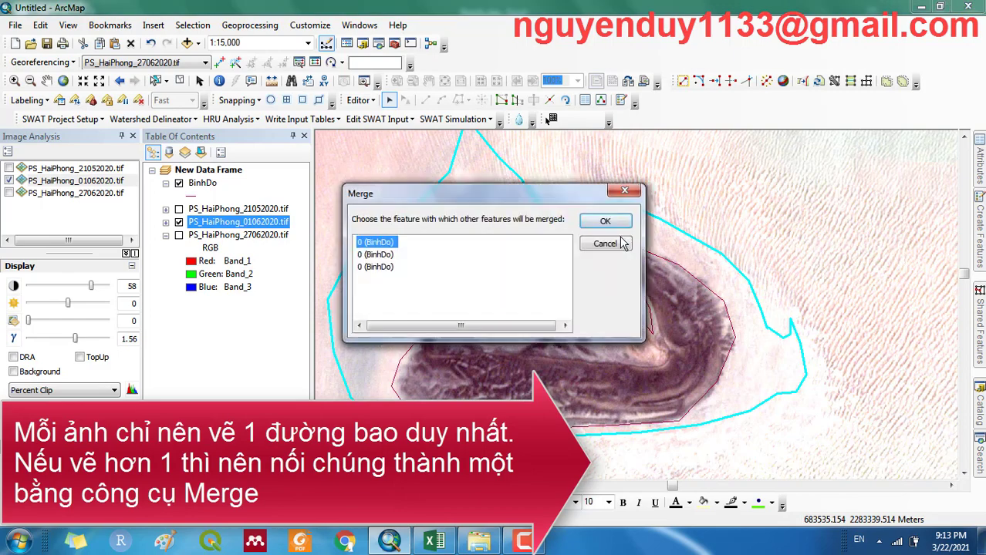
pyautogui.click(613, 223)
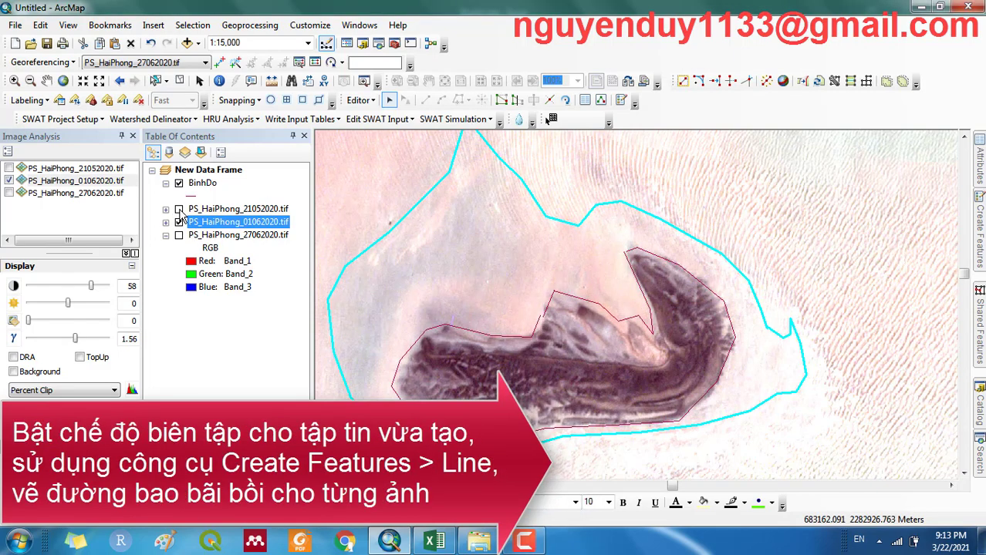
# Step: Show the PS_HaiPhong_21052020.tif image instead of PS_HaiPhong_01062020.tif and set its contrast to 18
pyautogui.click(178, 209)
pyautogui.click(178, 222)
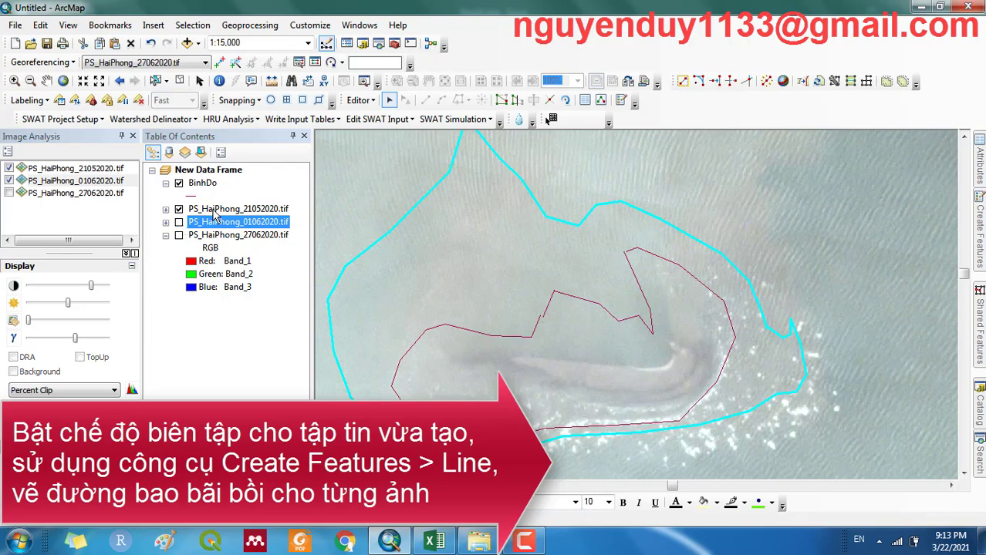
pyautogui.click(99, 169)
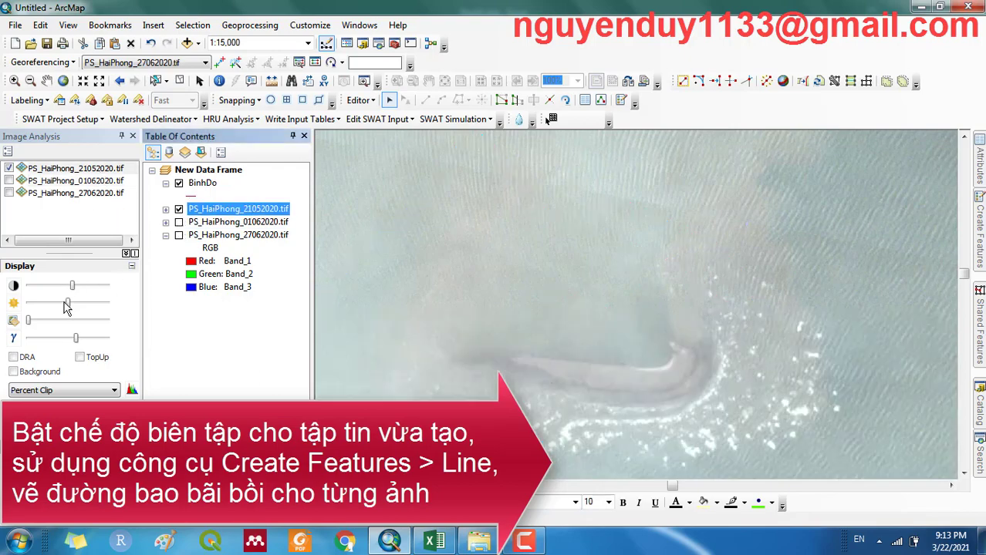
pyautogui.moveTo(74, 291)
pyautogui.mouseDown()
pyautogui.moveTo(93, 299)
pyautogui.moveTo(76, 302)
pyautogui.mouseUp()
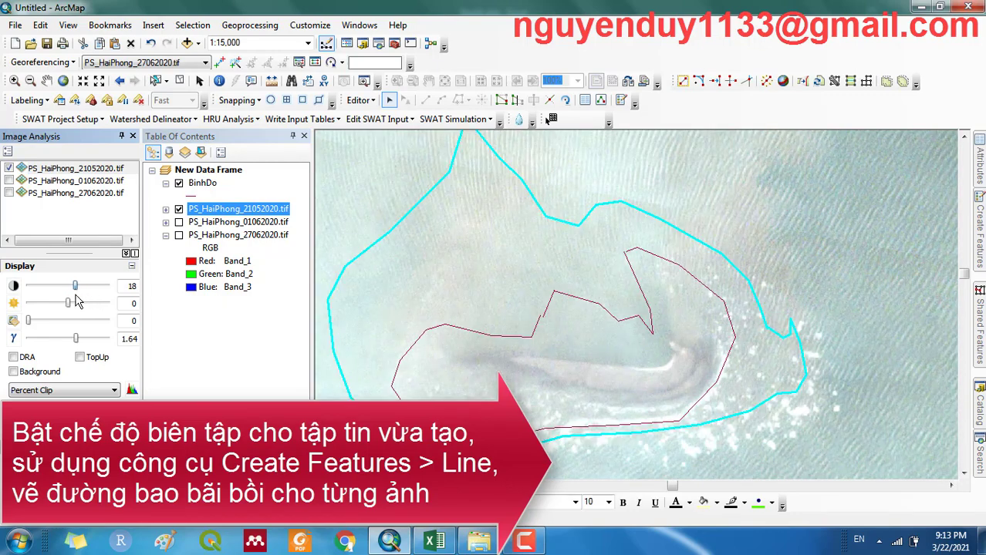
# Step: Start a BinhDo line at the exposed bar's western tip and trace its southern edge and eastern bend
pyautogui.scroll(2, 689, 396)
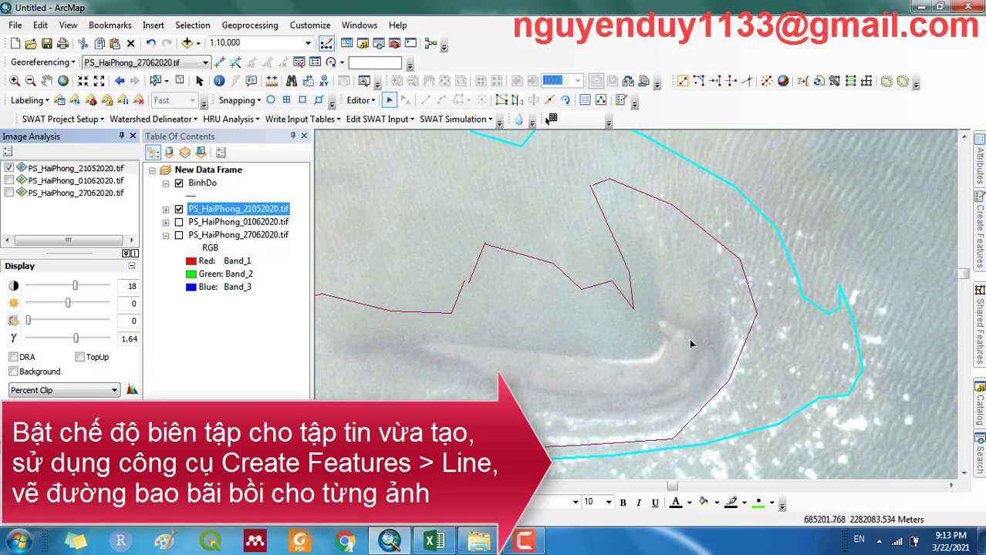
pyautogui.click(620, 99)
pyautogui.click(899, 418)
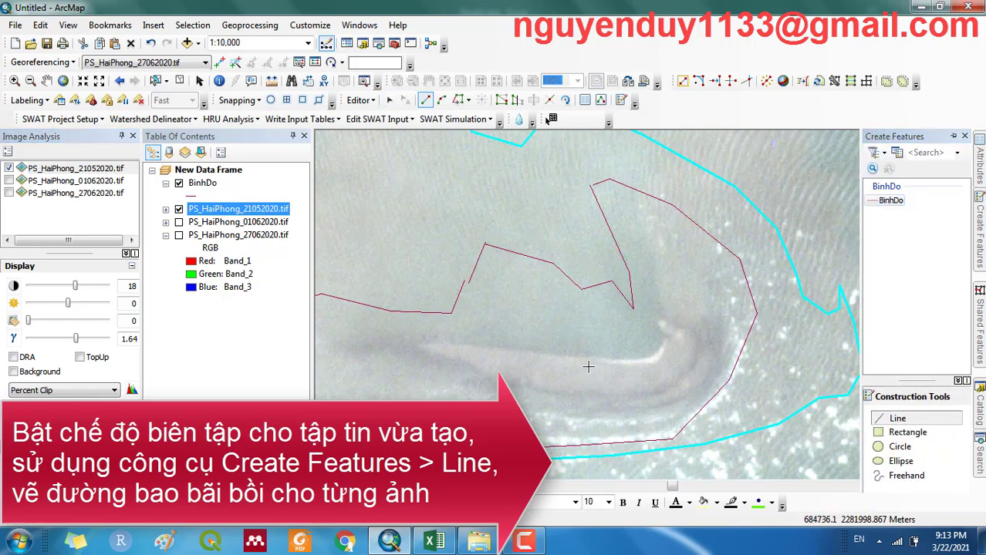
pyautogui.click(373, 343)
pyautogui.click(464, 375)
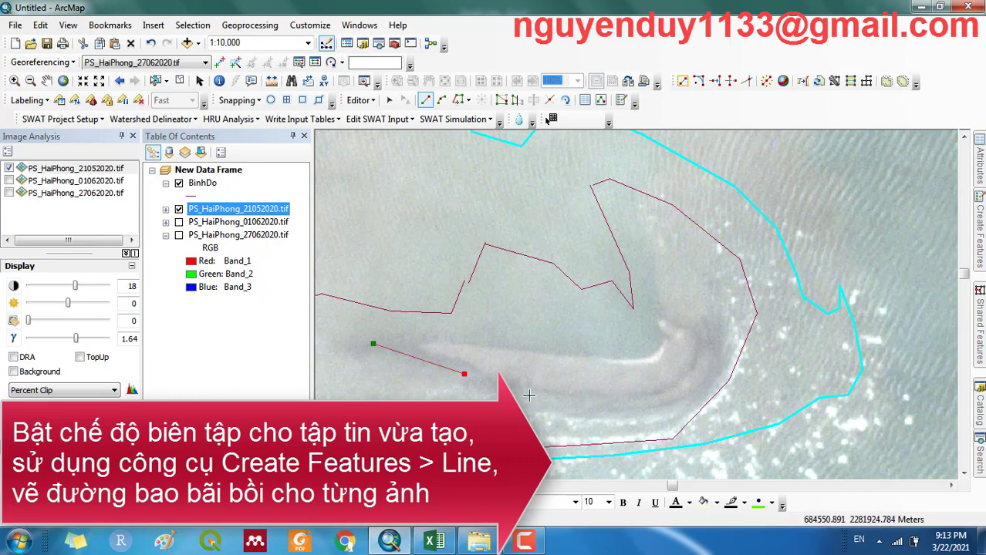
pyautogui.click(536, 398)
pyautogui.click(696, 398)
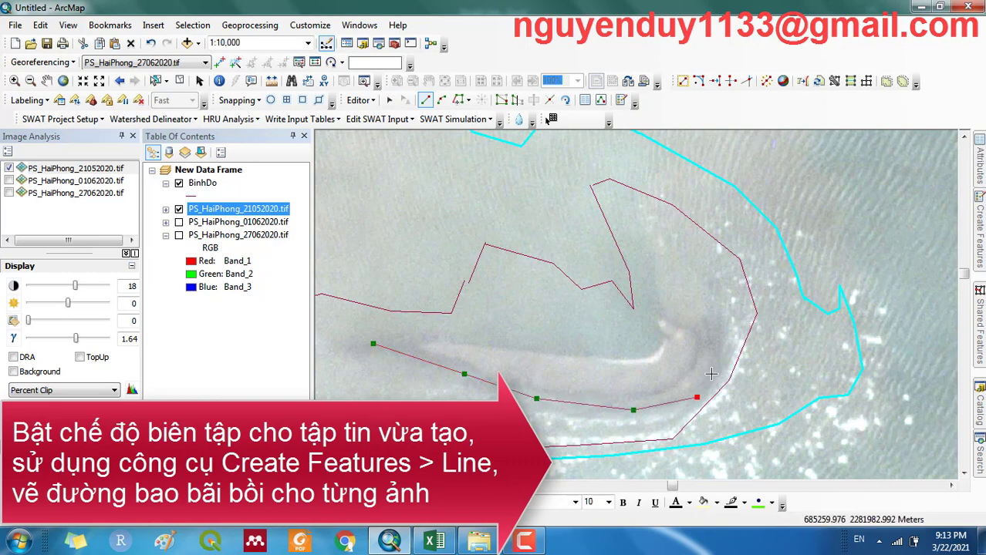
pyautogui.click(723, 365)
pyautogui.click(721, 318)
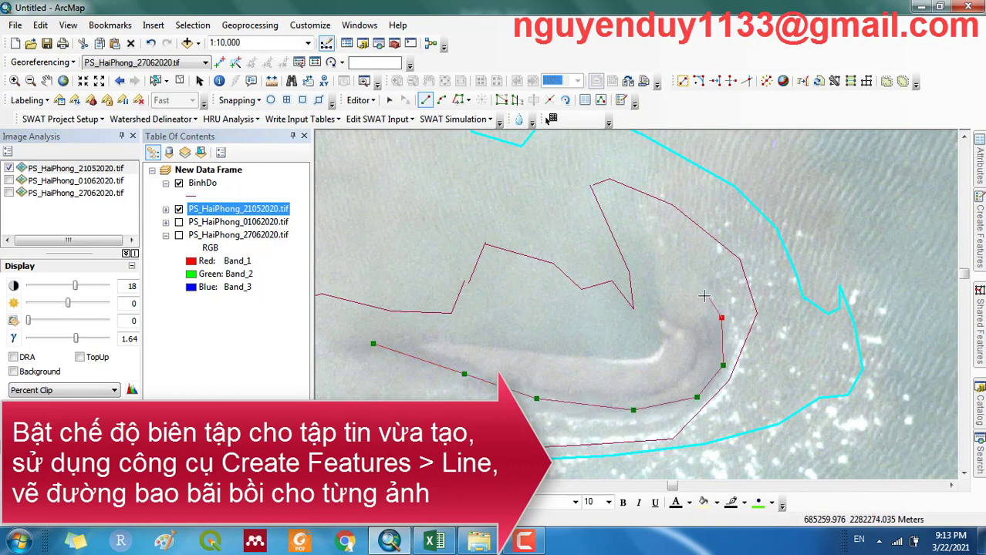
# Step: Continue the outline over the bar's northeastern tip and along its inner northern edge to the western start, and finish the sketch
pyautogui.click(653, 301)
pyautogui.click(614, 358)
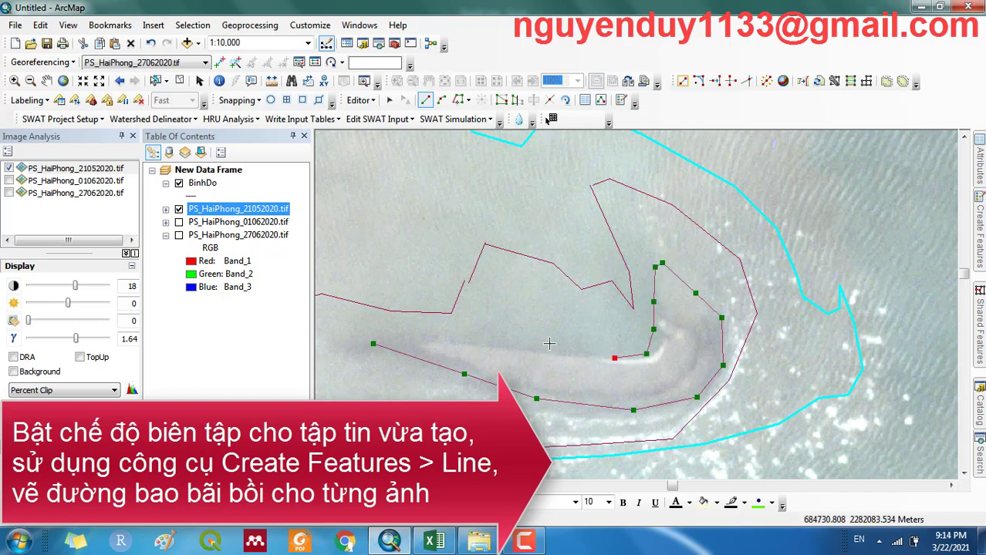
pyautogui.click(544, 344)
pyautogui.click(473, 341)
pyautogui.click(410, 340)
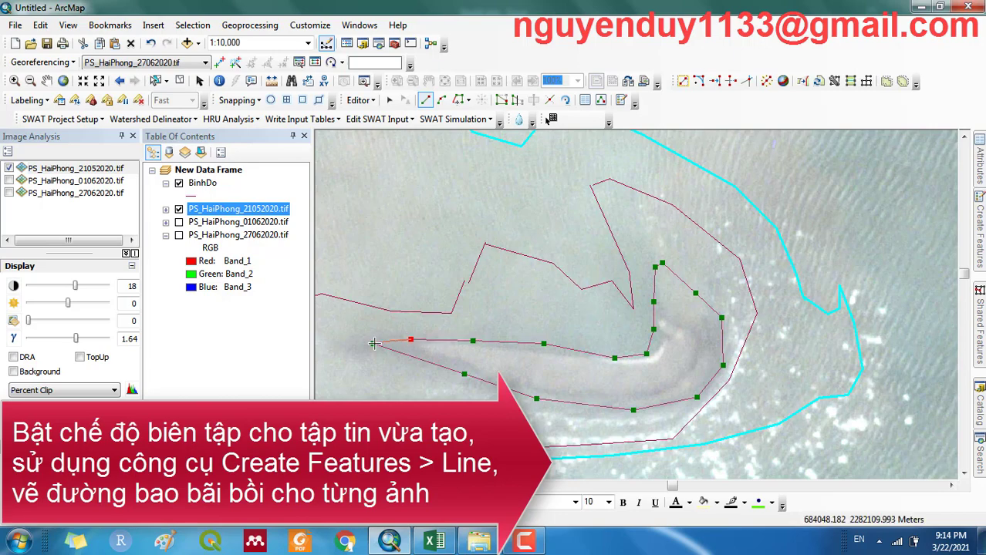
pyautogui.press('F2')
pyautogui.scroll(-3, 545, 392)
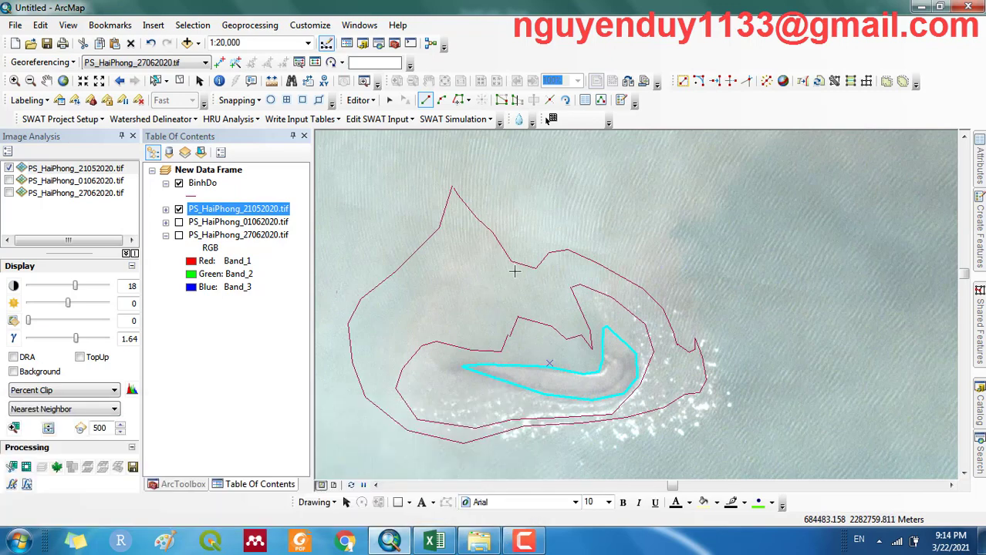
# Step: Stop editing and save the BinhDo outline edits
pyautogui.click(359, 103)
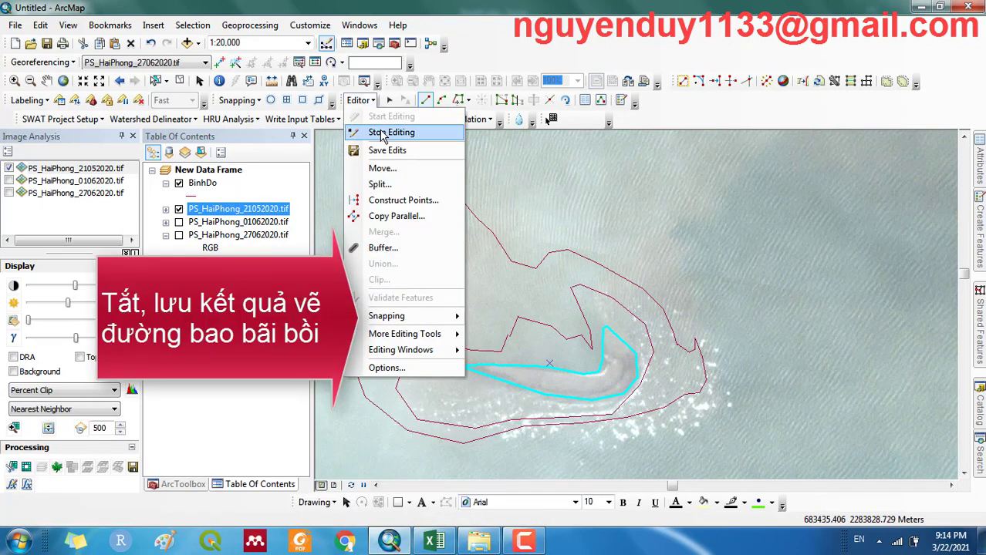
pyautogui.click(381, 132)
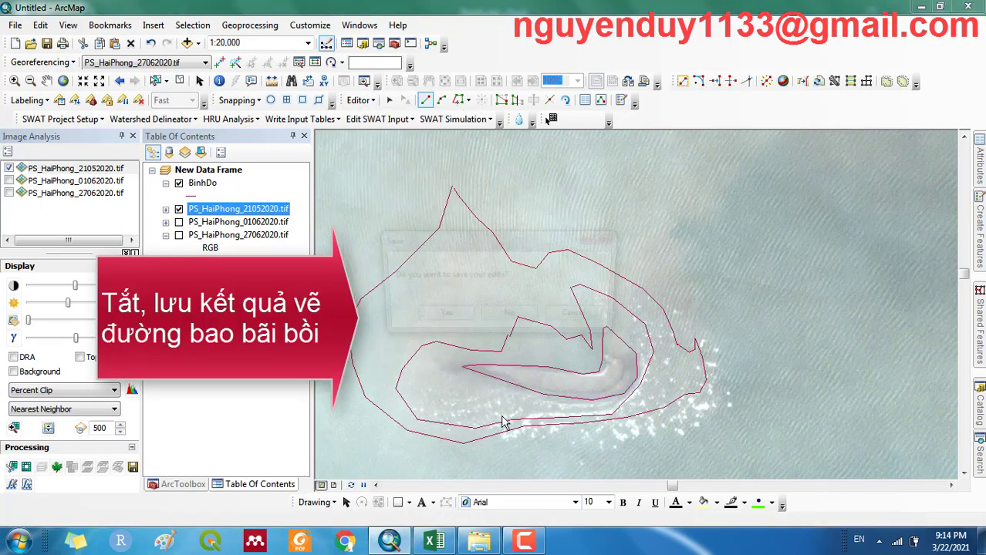
pyautogui.click(448, 319)
# Step: Open the BinhDo attribute table and add a field named H of type Double
pyautogui.rightClick(208, 189)
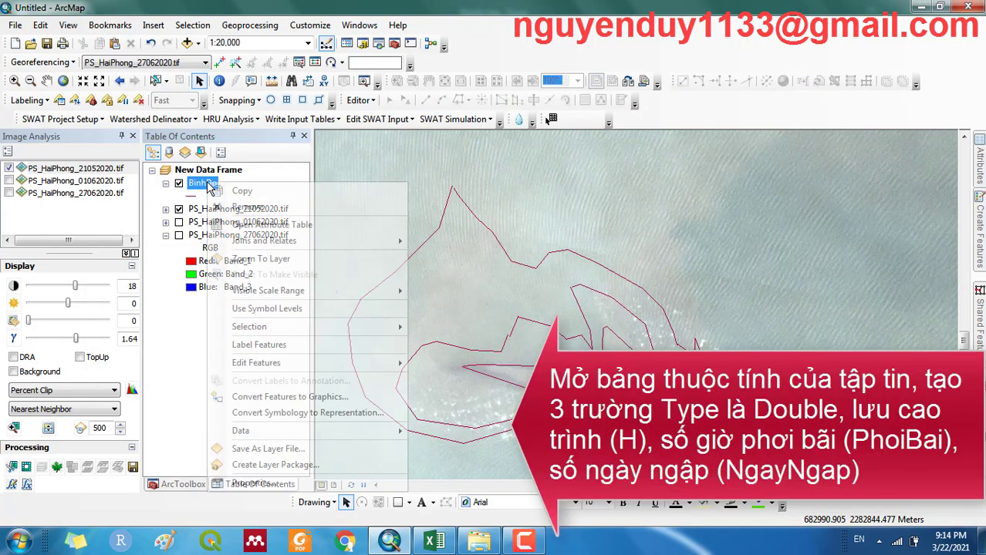
pyautogui.click(262, 229)
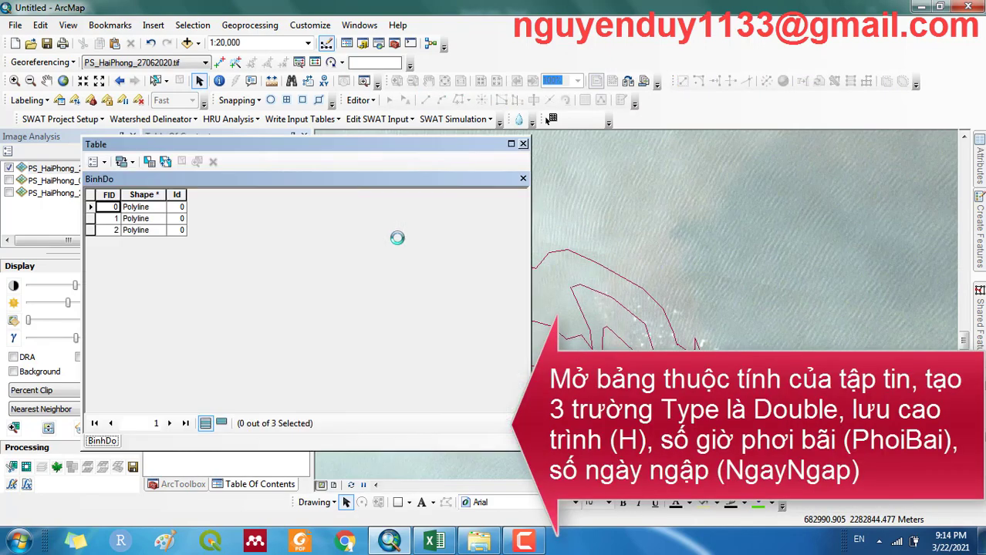
pyautogui.click(104, 162)
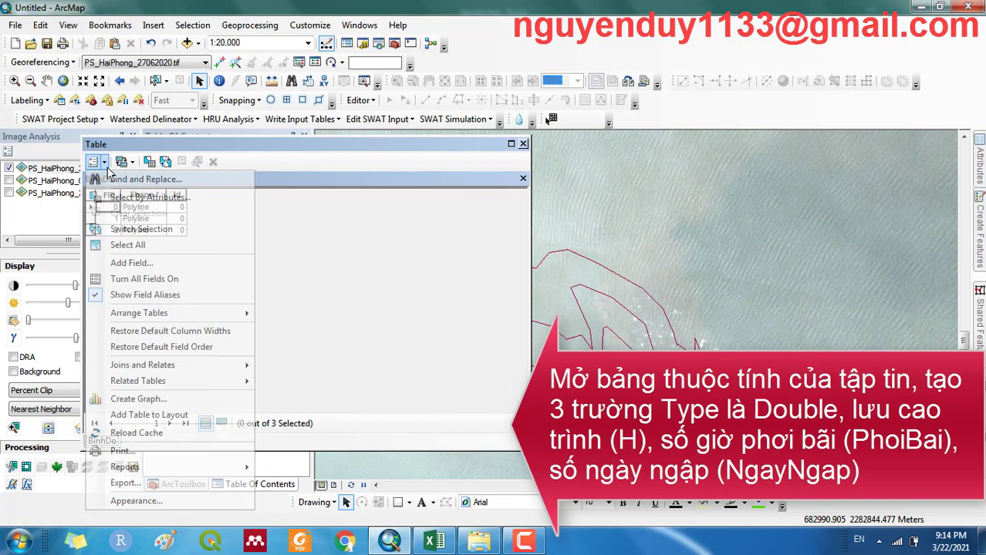
pyautogui.click(152, 263)
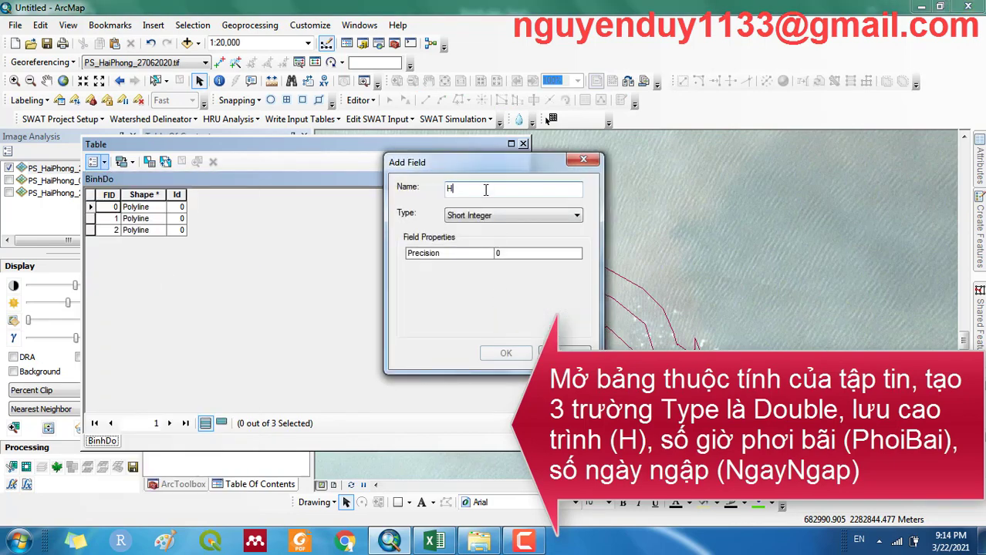
pyautogui.click(512, 215)
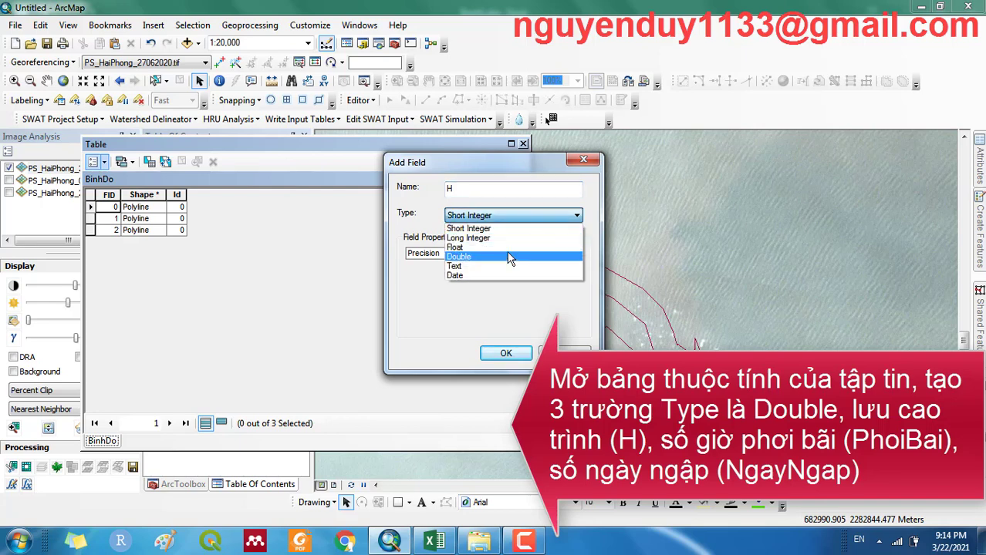
pyautogui.click(509, 258)
pyautogui.click(506, 354)
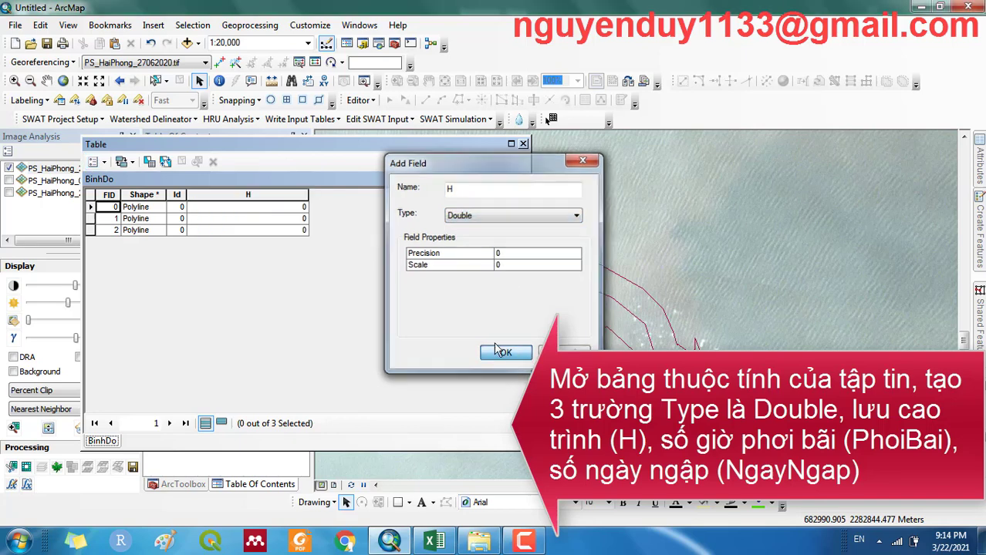
# Step: Add a Double field named PhoiBai to the BinhDo table
pyautogui.click(92, 162)
pyautogui.click(160, 260)
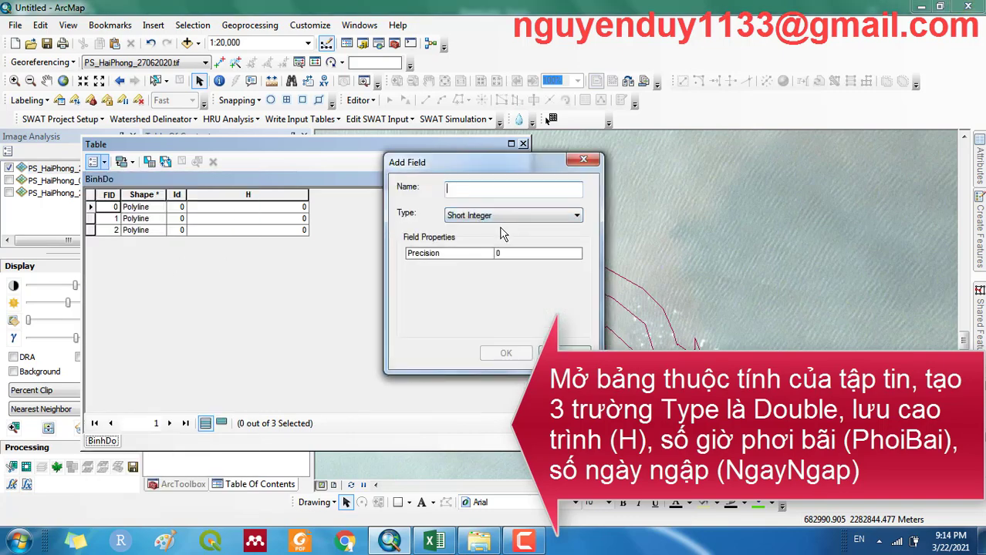
pyautogui.write('PhoiBai')
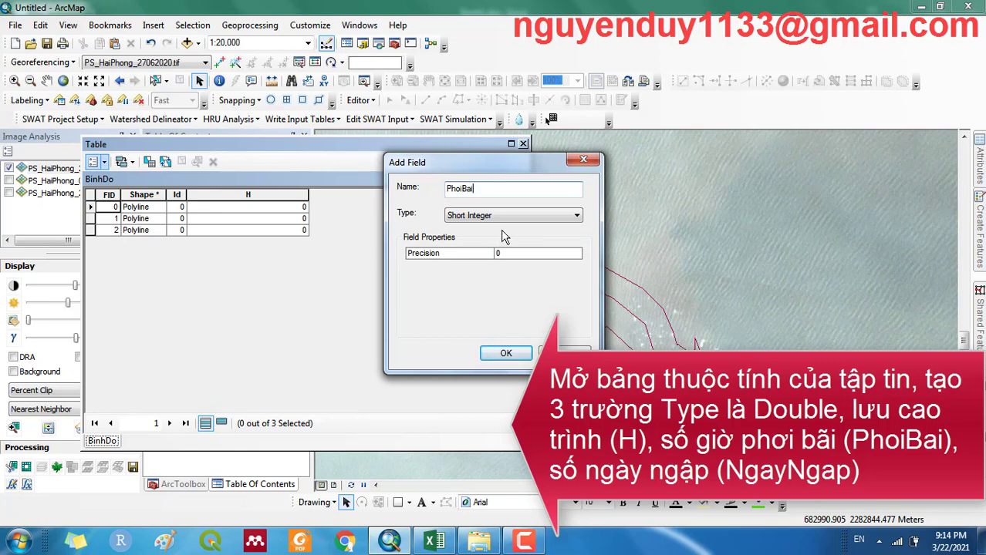
pyautogui.click(522, 215)
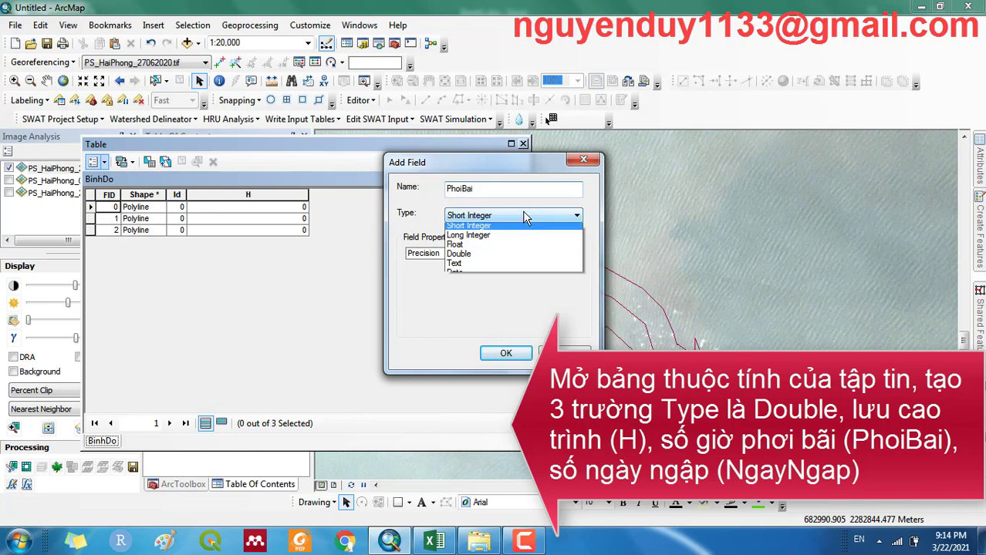
pyautogui.click(501, 256)
pyautogui.click(505, 354)
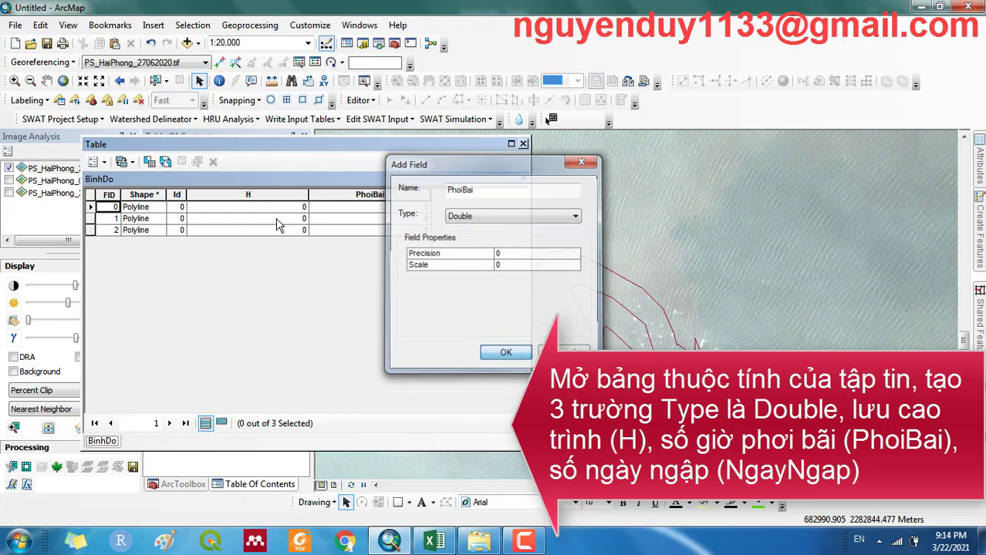
# Step: Add a Double field named NgayNgap to the BinhDo table
pyautogui.click(99, 161)
pyautogui.click(129, 263)
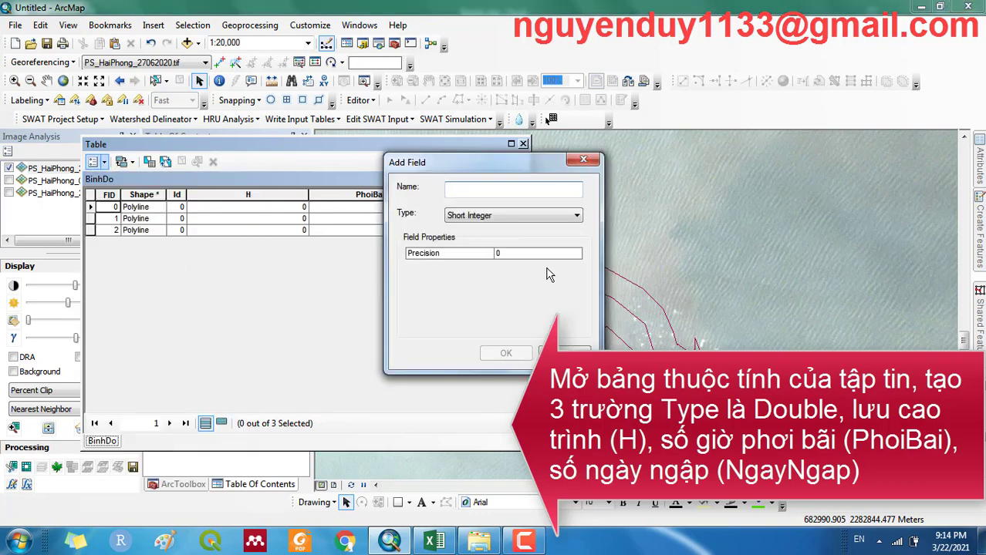
pyautogui.write('NgayNgap')
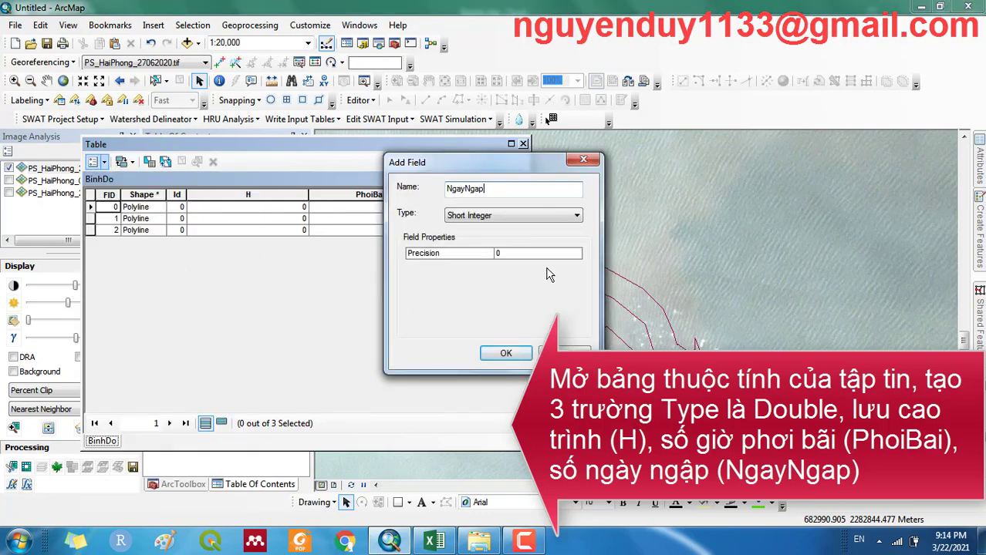
pyautogui.click(577, 215)
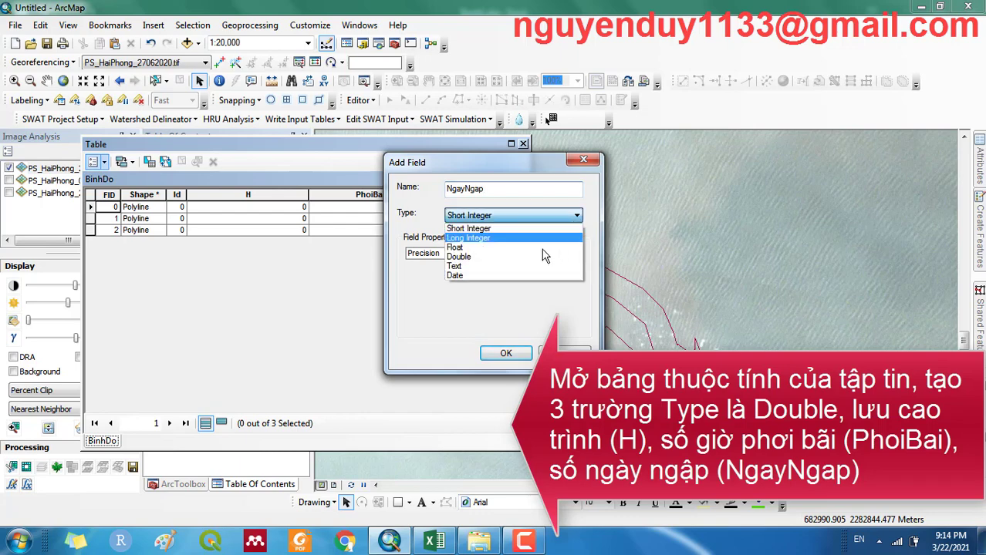
pyautogui.click(534, 258)
pyautogui.click(509, 352)
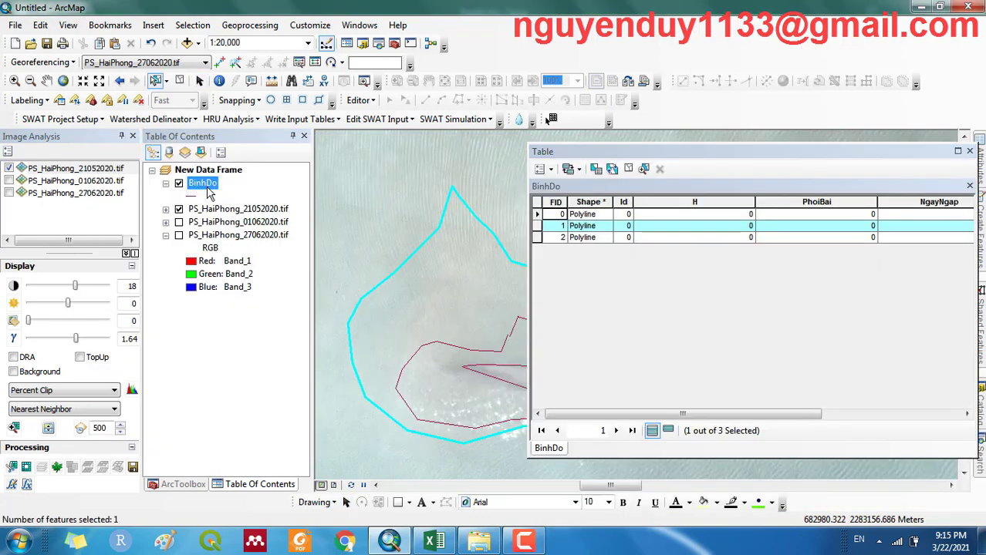
# Step: Start an edit session on the BinhDo layer, continuing despite the spatial reference mismatch
pyautogui.rightClick(206, 185)
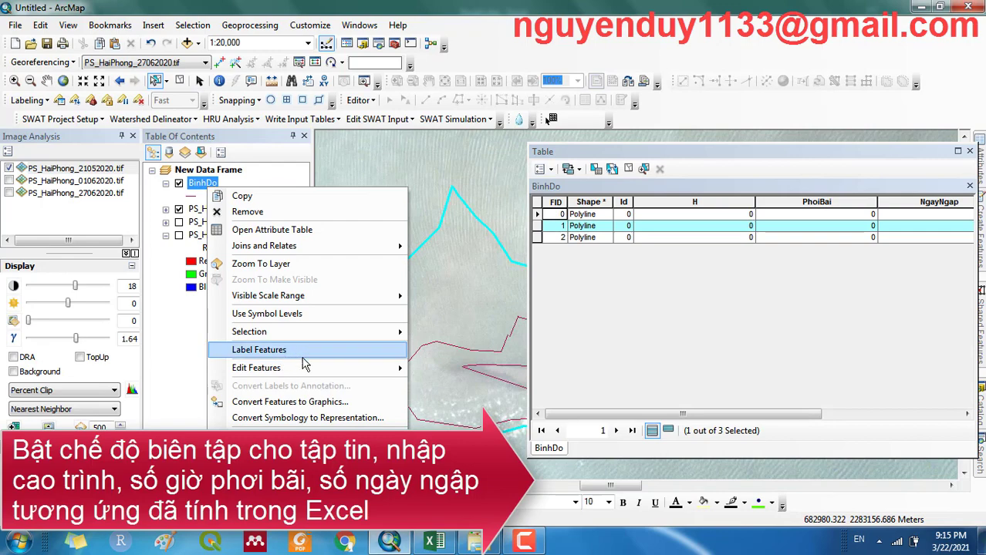
pyautogui.moveTo(385, 368)
pyautogui.click(452, 372)
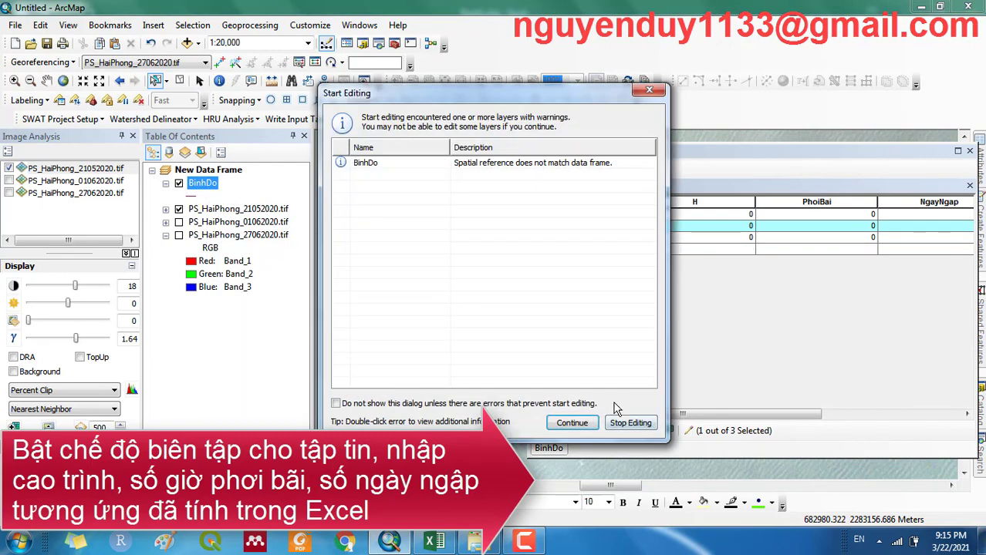
pyautogui.click(572, 422)
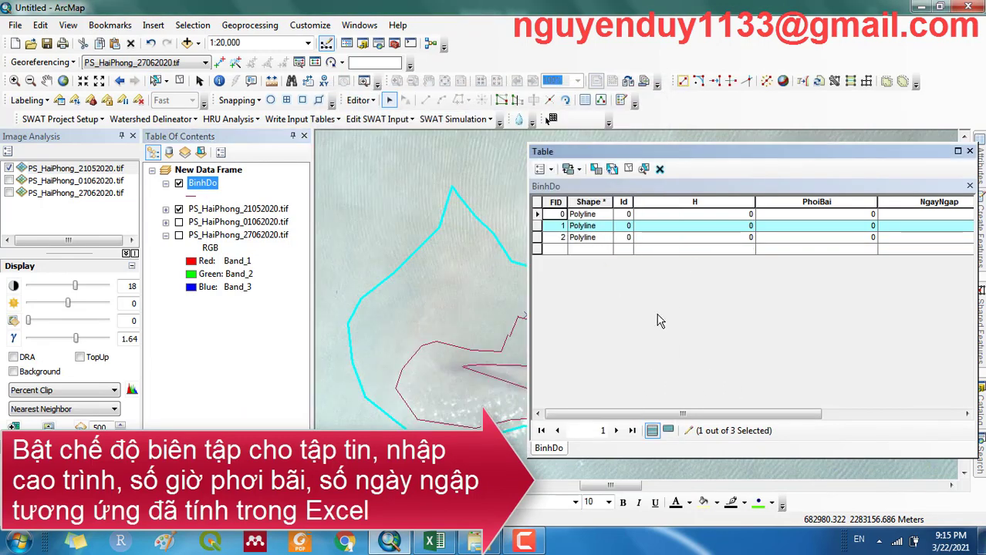
# Step: Switch to the Excel tide table and check the 10:00 water levels for the 27/6, 1/6 and 21/5 images
pyautogui.click(436, 543)
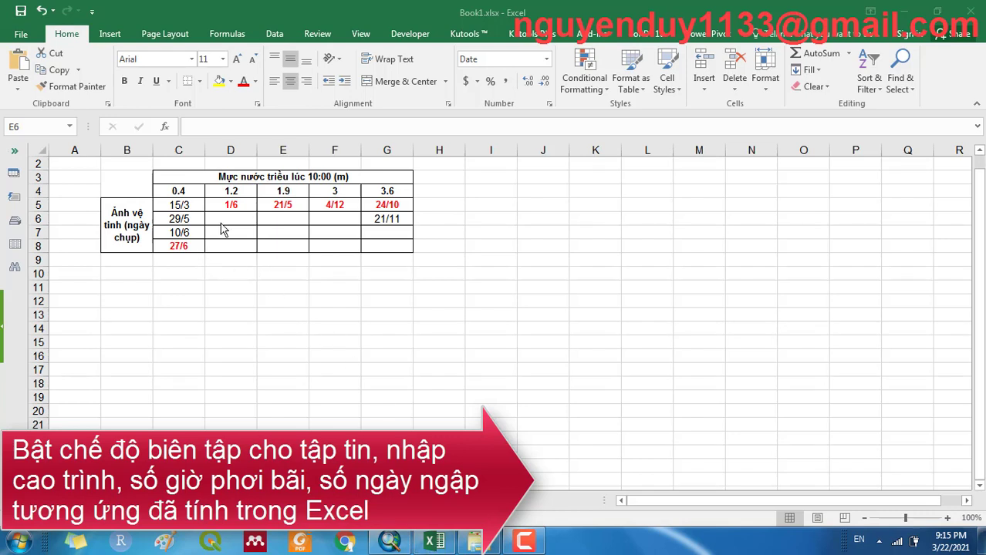
pyautogui.click(182, 193)
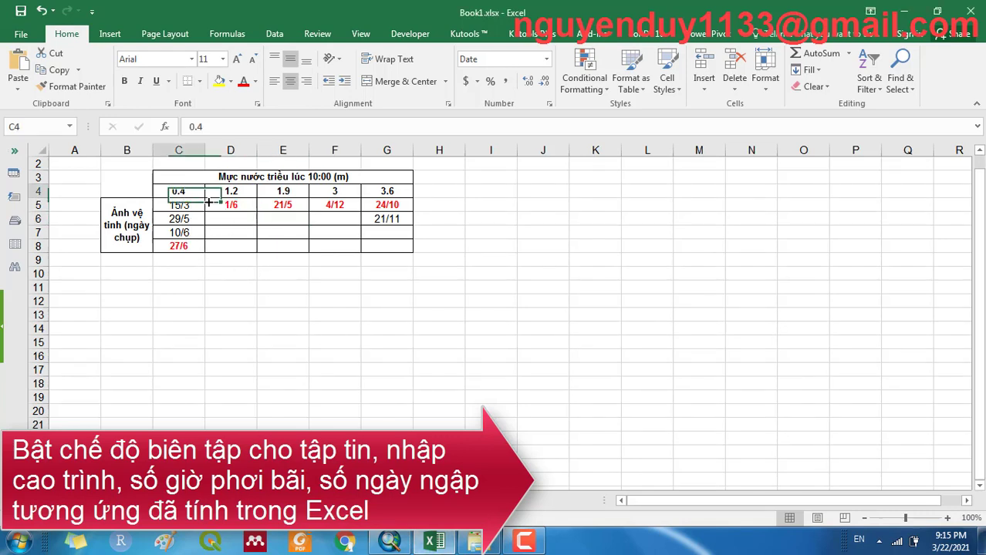
pyautogui.click(235, 190)
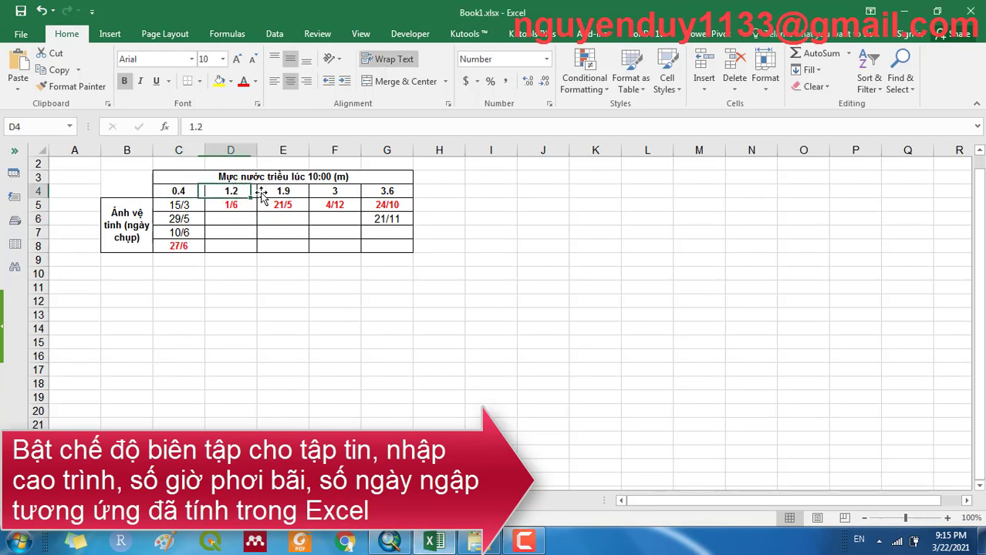
pyautogui.click(285, 192)
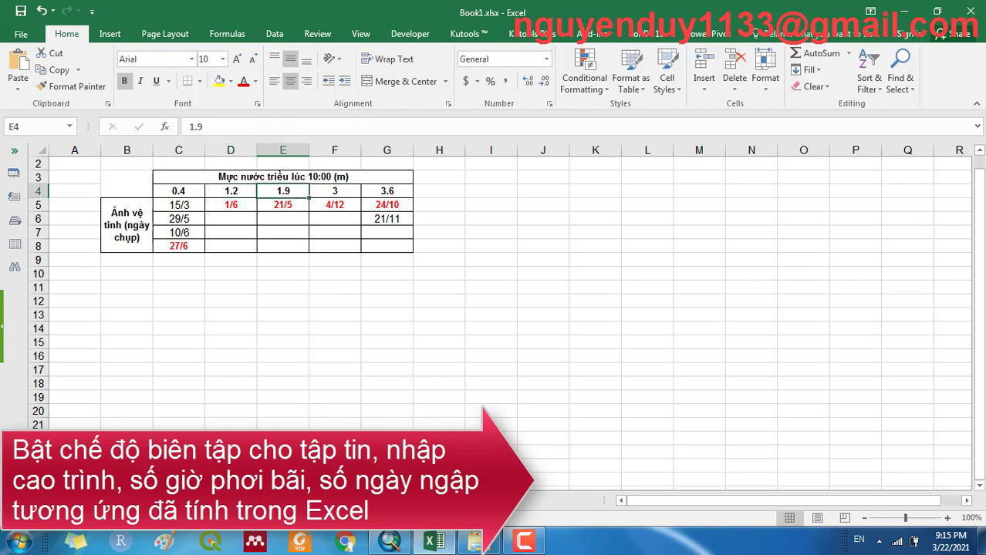
# Step: Switch back to ArcMap and set the H elevation of the FID 1 polyline in the BinhDo table to 0.4
pyautogui.click(389, 541)
pyautogui.click(734, 228)
pyautogui.click(734, 229)
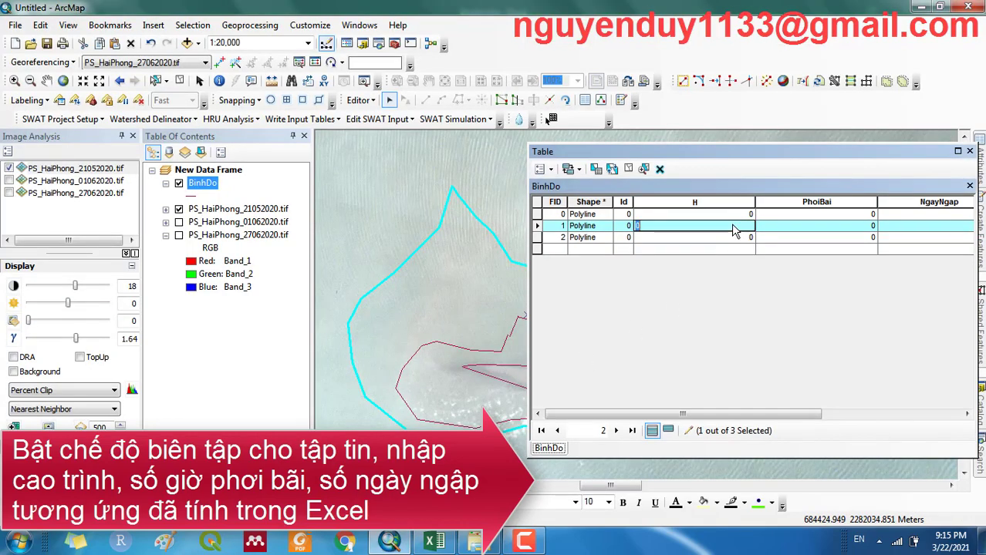
pyautogui.write('0.4')
pyautogui.press('Return')
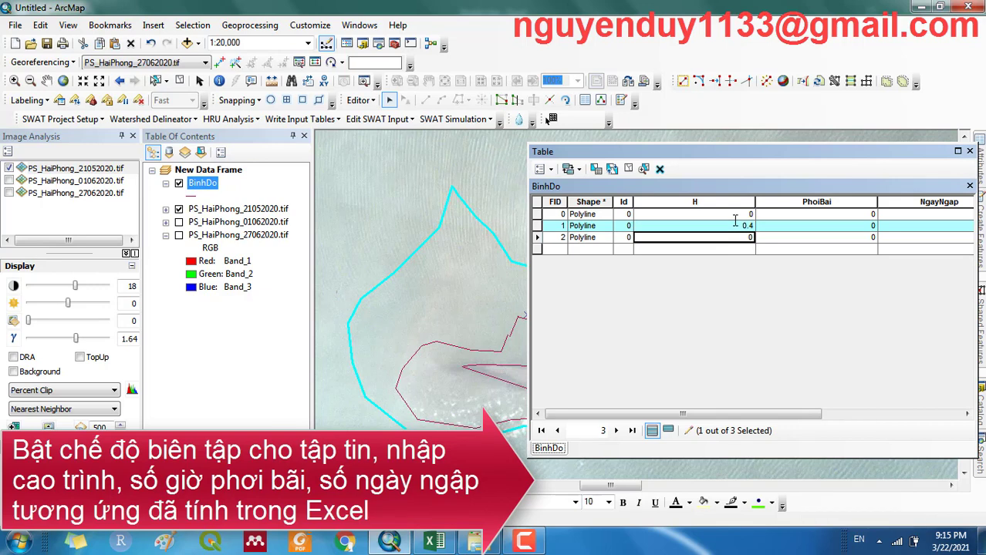
# Step: Set the H elevation to 1.2 for the FID 0 polyline and 1.9 for the FID 2 polyline
pyautogui.click(537, 215)
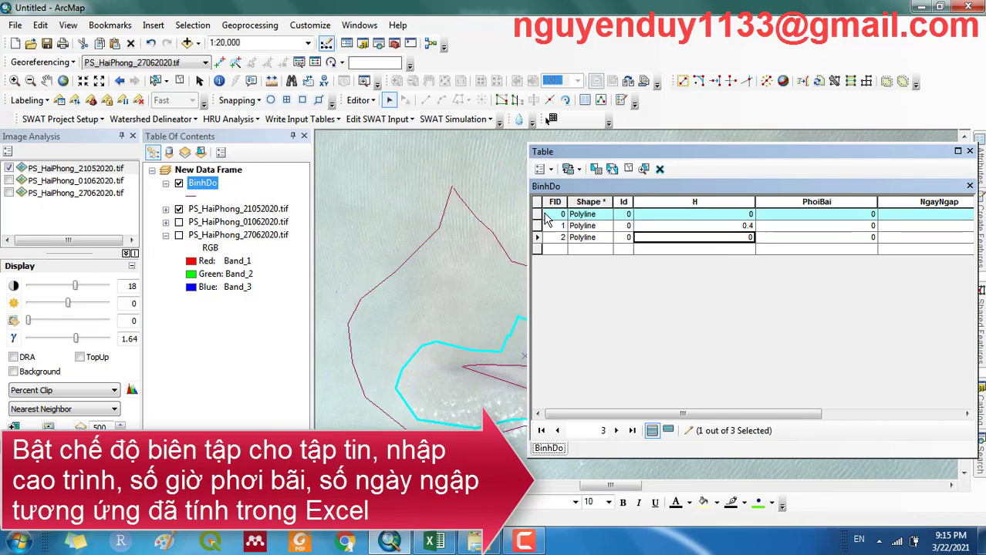
pyautogui.click(702, 216)
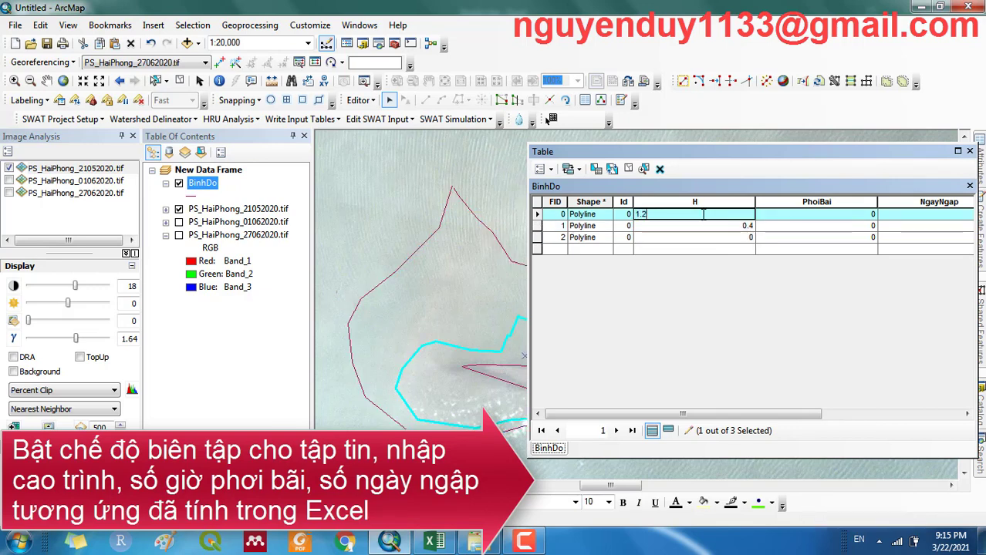
pyautogui.press('Return')
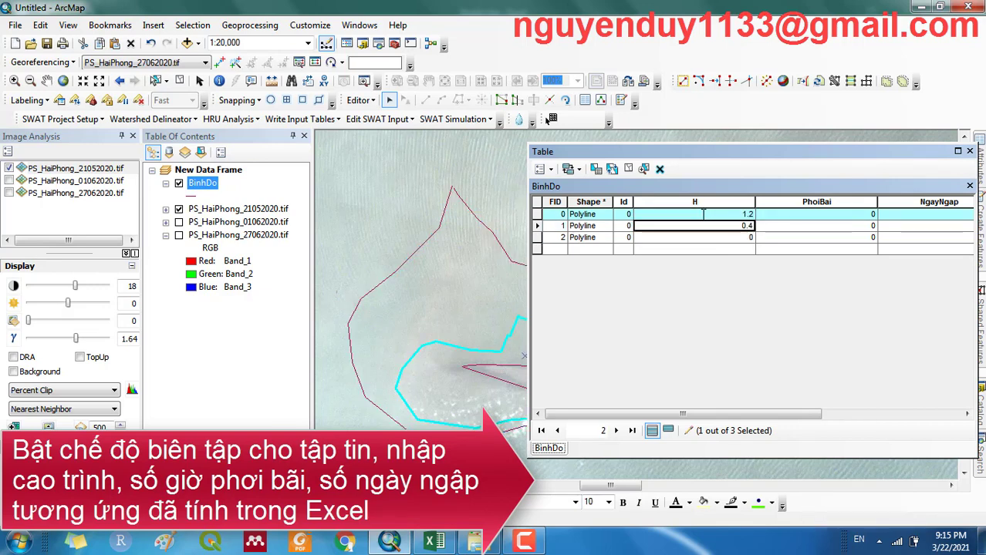
pyautogui.click(537, 237)
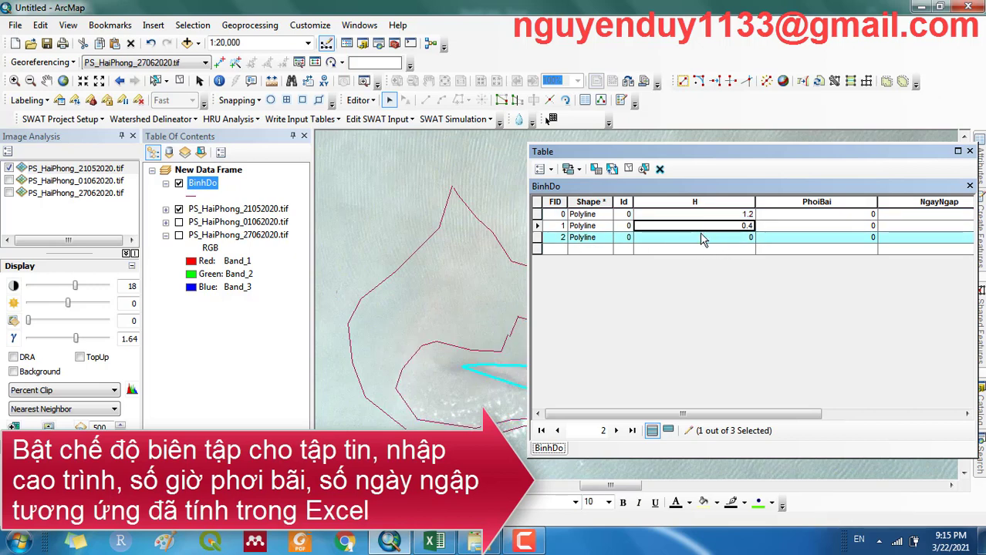
pyautogui.click(702, 239)
pyautogui.write('1.9')
pyautogui.press('Return')
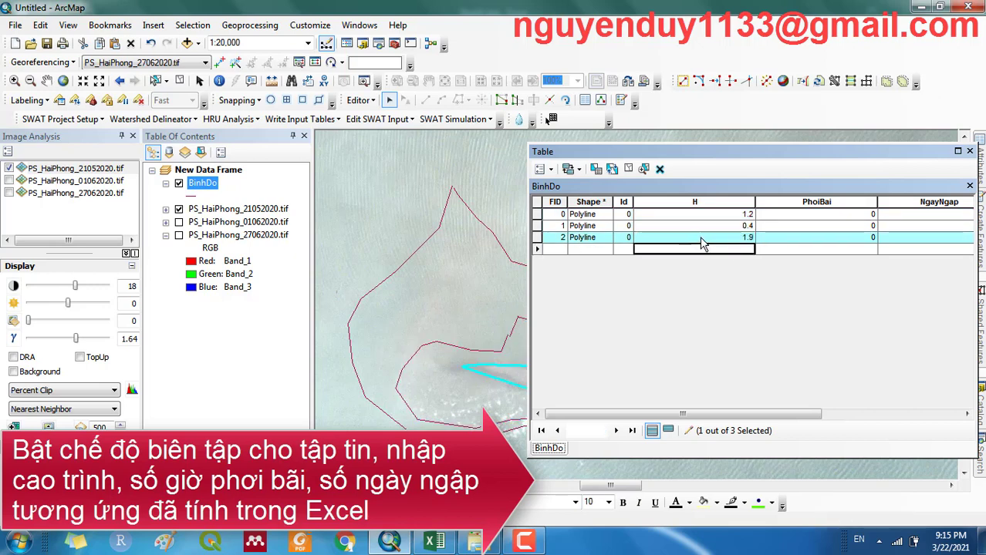
# Step: Switch to Excel and examine the hourly tide sheet's date, hour and Cao độ columns and the COUNTIF formula under 0.4 m
pyautogui.click(436, 541)
pyautogui.click(259, 501)
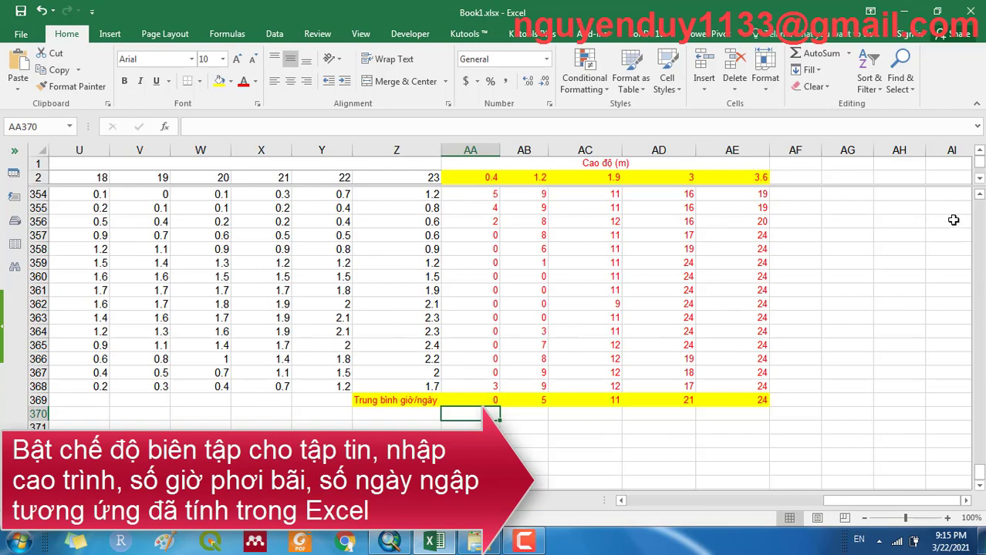
pyautogui.moveTo(885, 500); pyautogui.dragTo(655, 500)
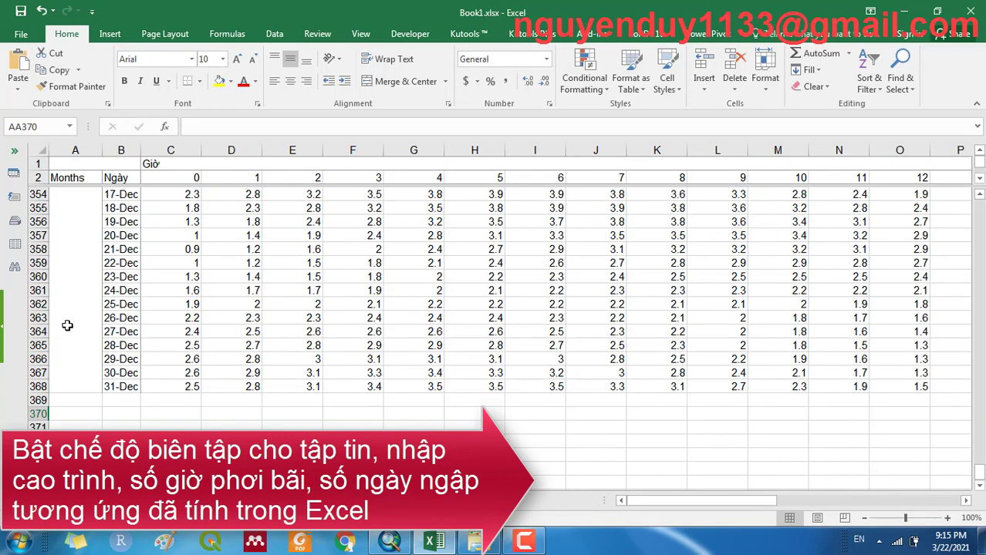
pyautogui.click(124, 304)
pyautogui.click(179, 176)
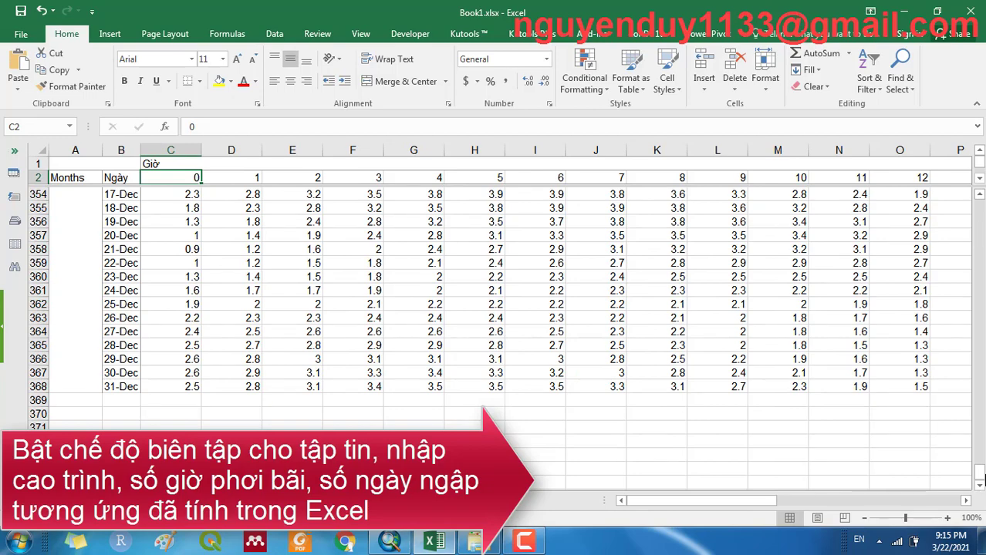
pyautogui.moveTo(979, 397); pyautogui.dragTo(980, 197)
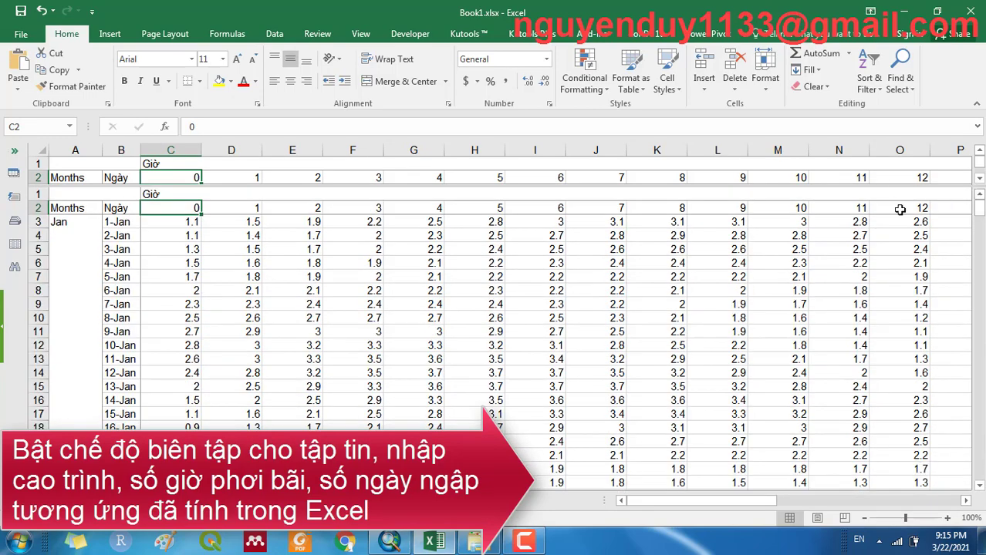
pyautogui.moveTo(760, 503); pyautogui.dragTo(958, 509)
pyautogui.click(615, 208)
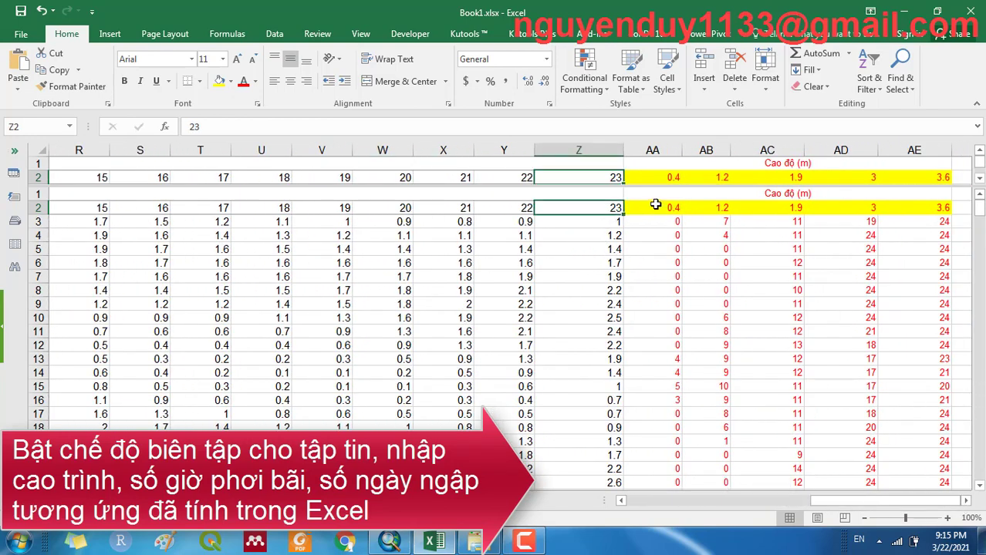
pyautogui.click(655, 207)
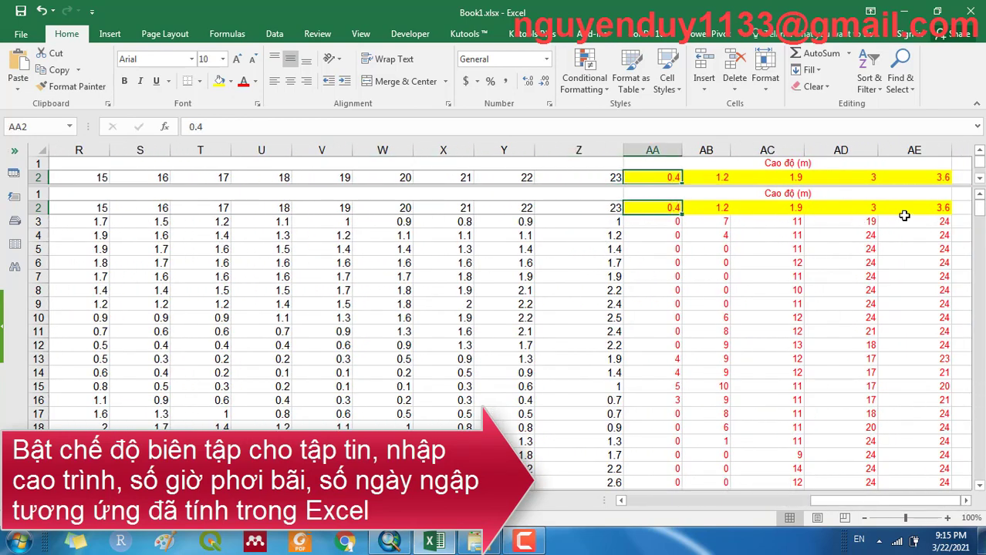
pyautogui.doubleClick(673, 222)
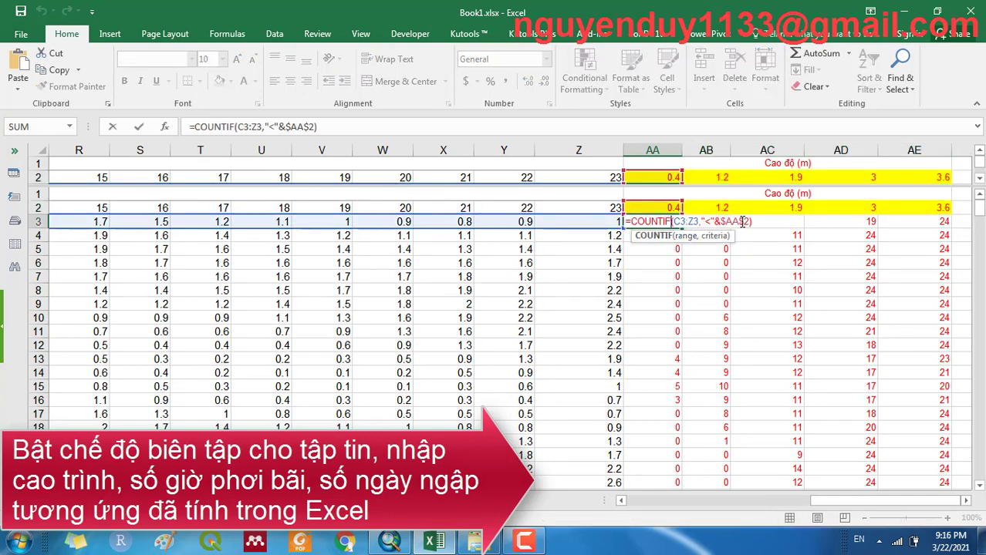
pyautogui.press('Return')
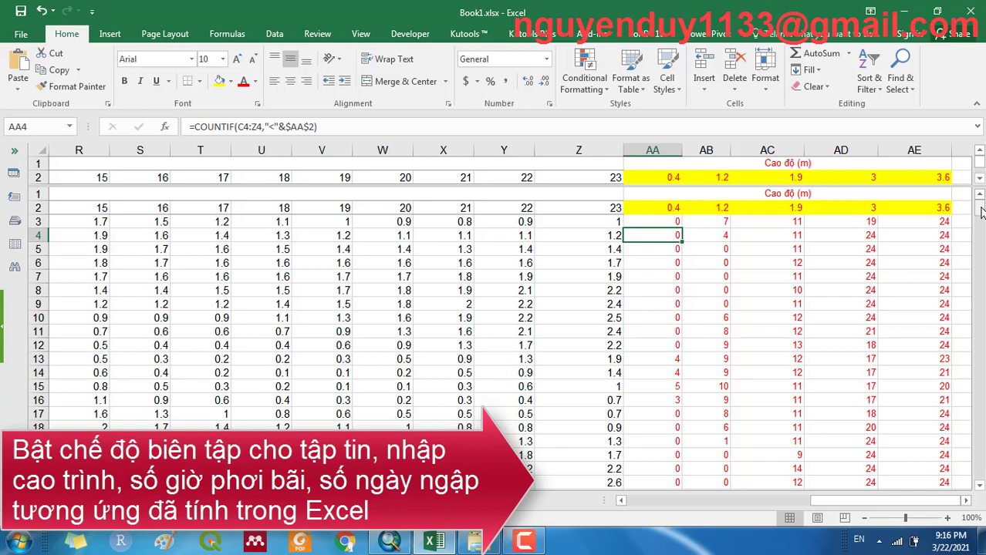
# Step: Check the Trung bình giờ/ngày row, including the AVERAGE formula under 0.4 m and the mean exposure hours for 1.9 m
pyautogui.moveTo(981, 212); pyautogui.dragTo(980, 480)
pyautogui.click(655, 455)
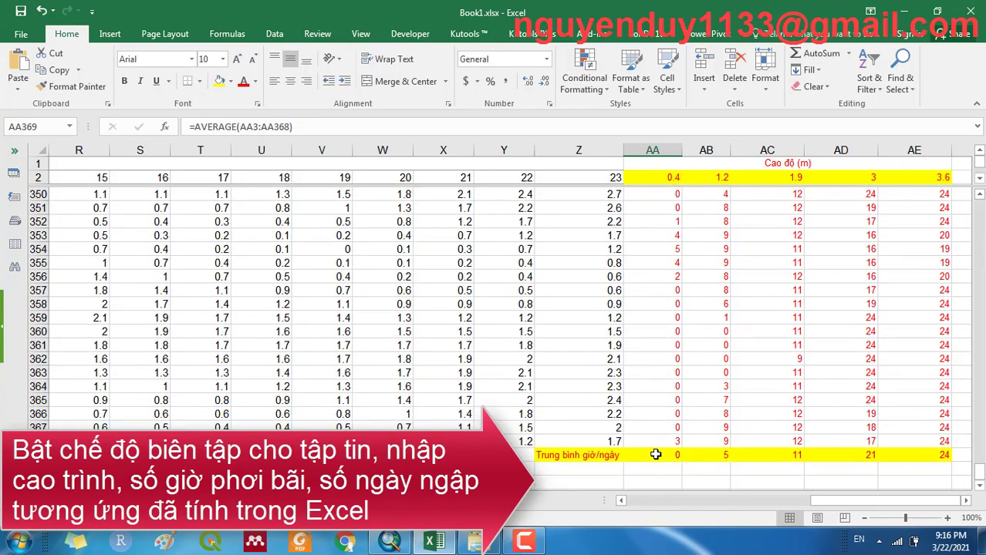
pyautogui.doubleClick(656, 455)
pyautogui.press('Return')
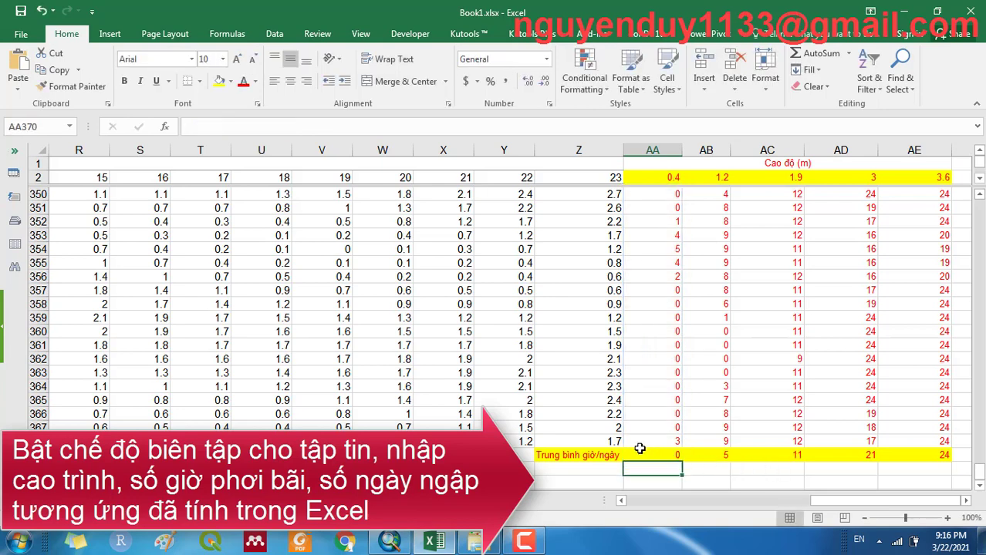
pyautogui.click(668, 455)
pyautogui.click(733, 455)
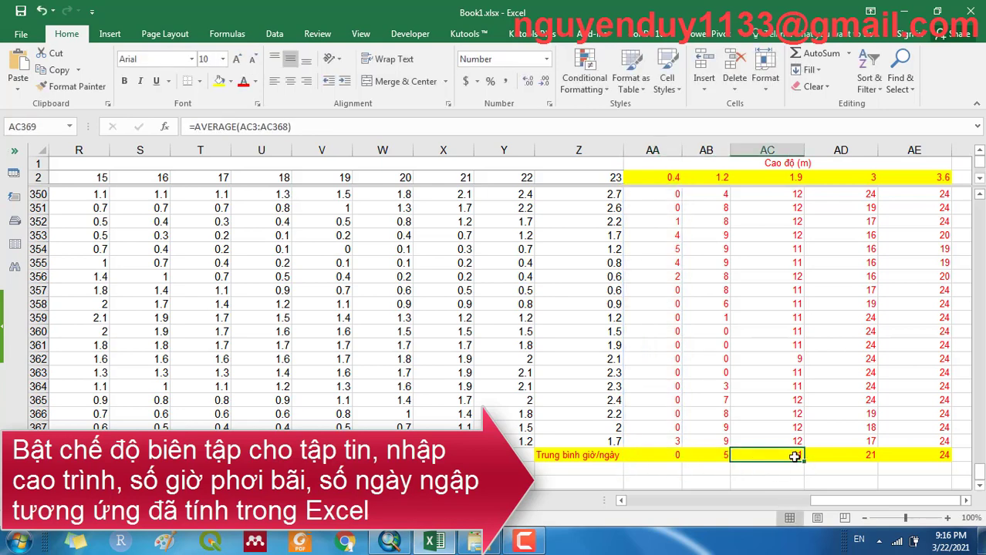
# Step: Switch to ArcMap and set PhoiBai to 11 for the FID 2 polyline and 5 for the FID 1 polyline
pyautogui.click(392, 544)
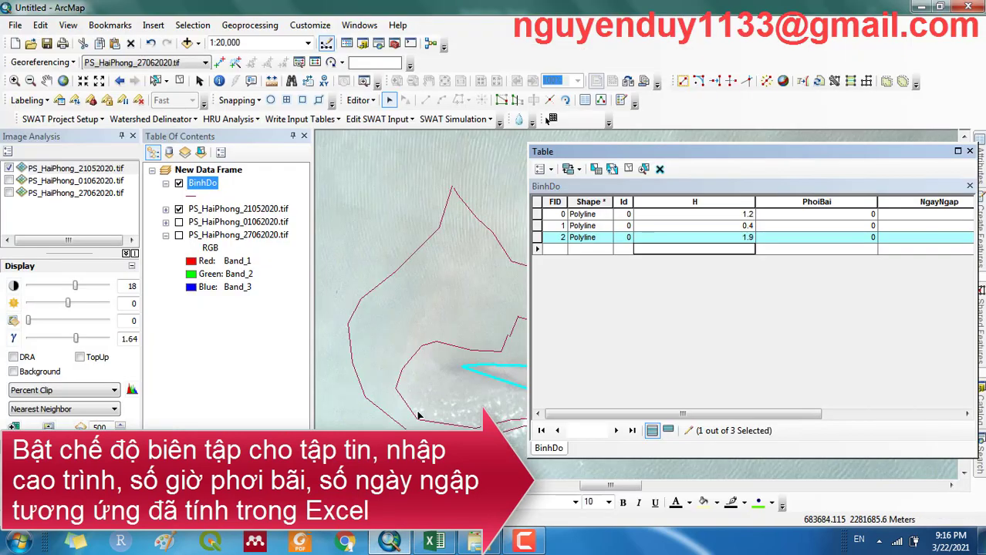
pyautogui.click(851, 226)
pyautogui.click(829, 239)
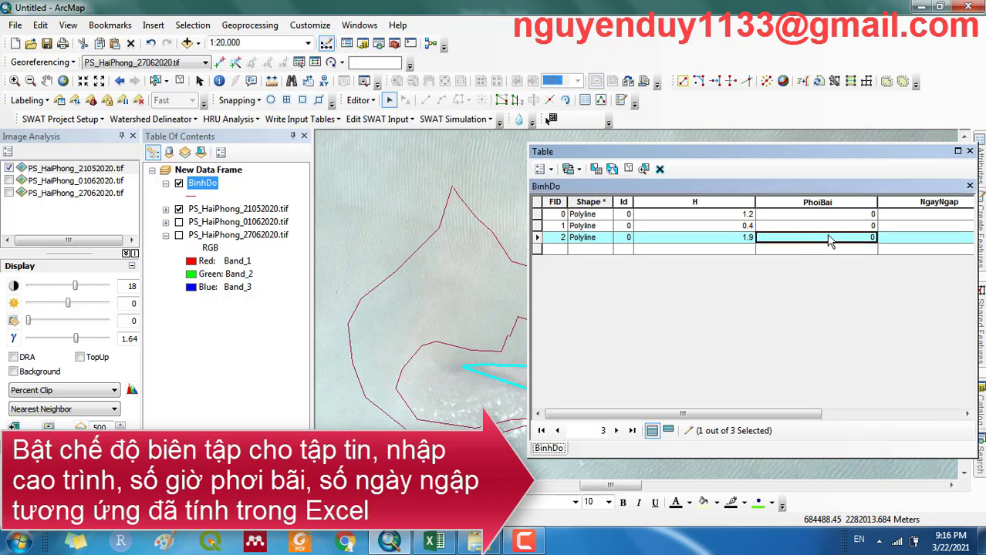
pyautogui.write('11')
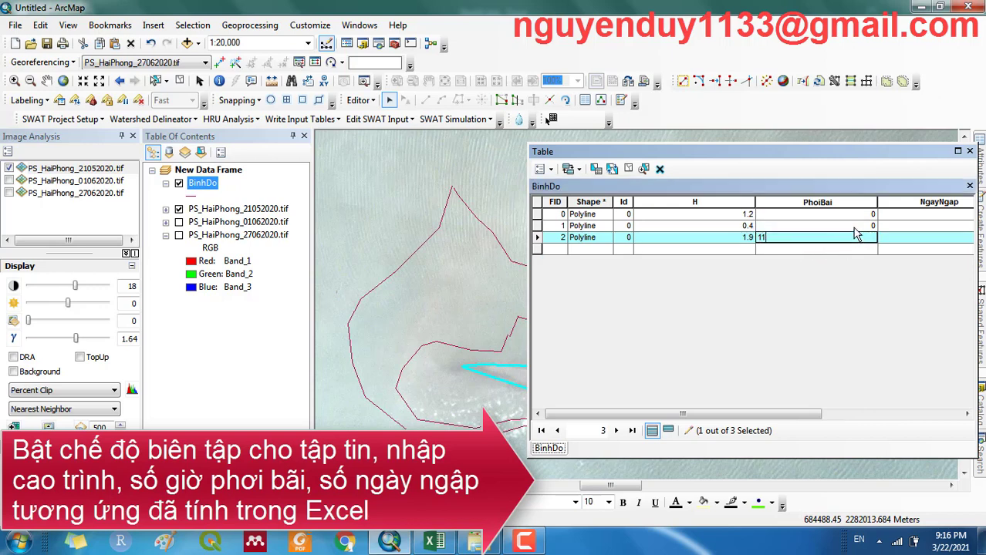
pyautogui.press('Up')
pyautogui.write('5')
pyautogui.press('Down')
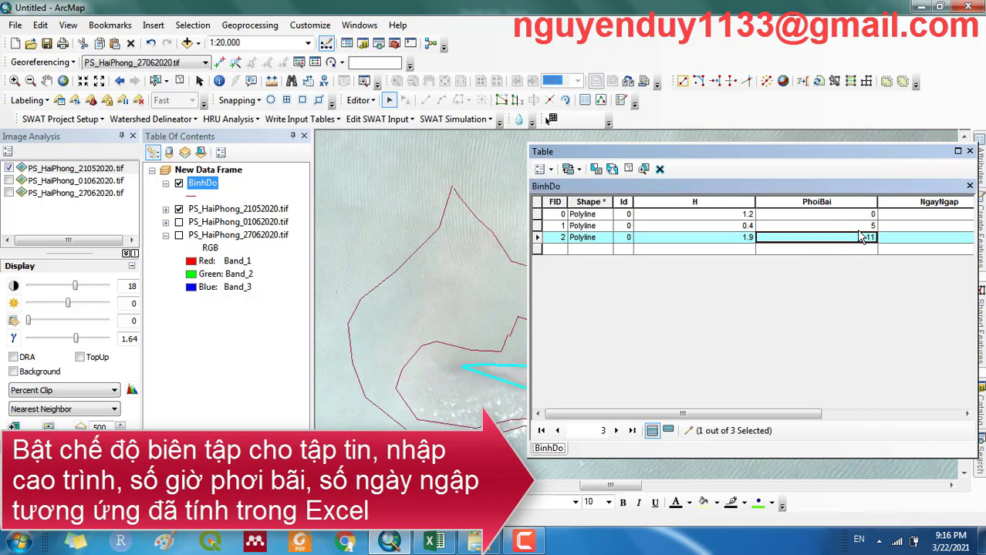
# Step: Switch to the Excel flooded-days sheet and examine the Ngày, Tháng and Htb columns with the MONTH and IF formulas
pyautogui.click(434, 542)
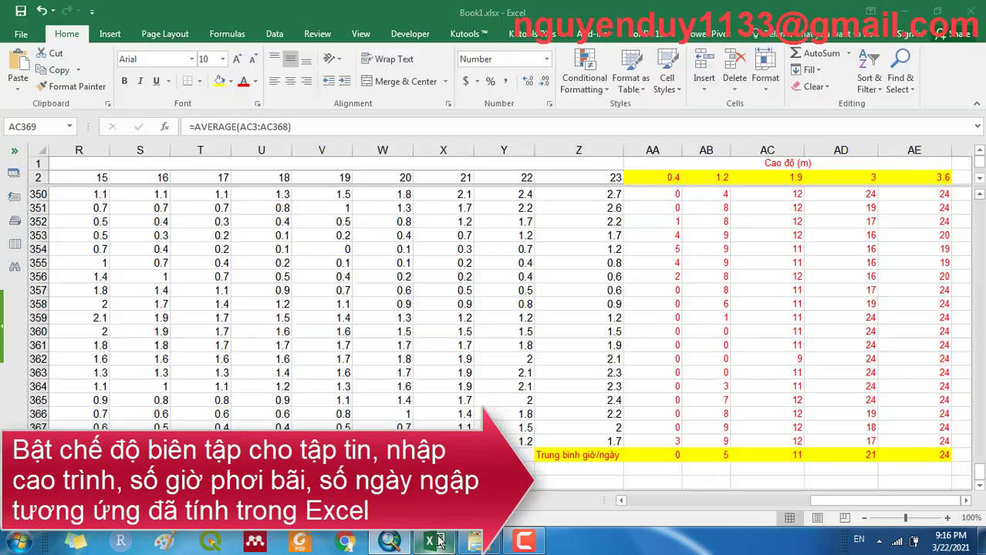
pyautogui.click(147, 500)
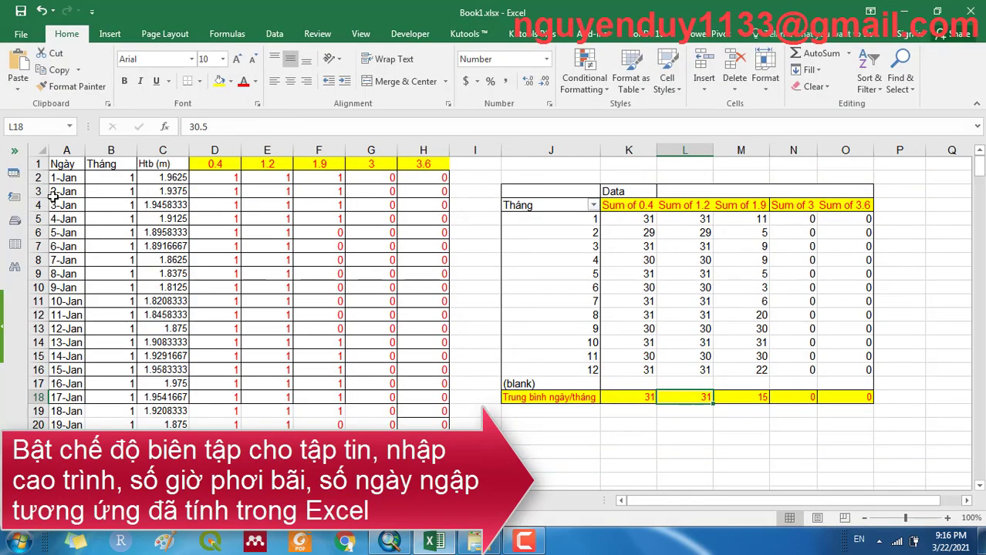
pyautogui.click(66, 151)
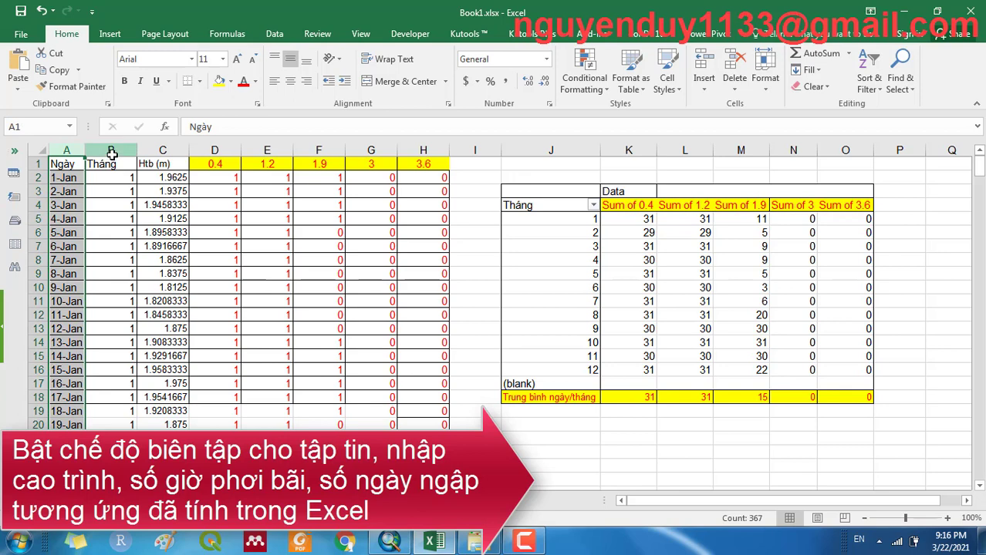
pyautogui.click(113, 152)
pyautogui.doubleClick(105, 177)
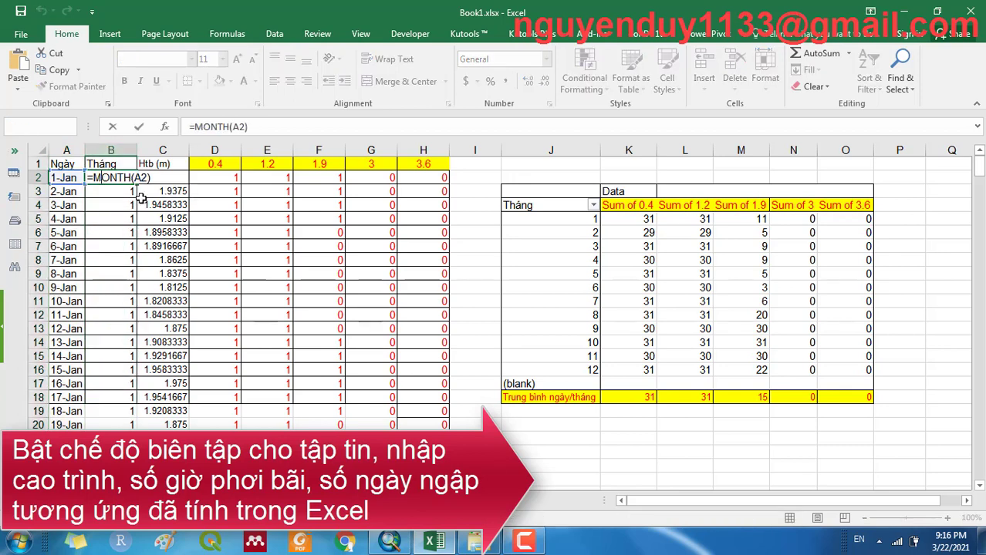
pyautogui.press('Return')
pyautogui.click(165, 177)
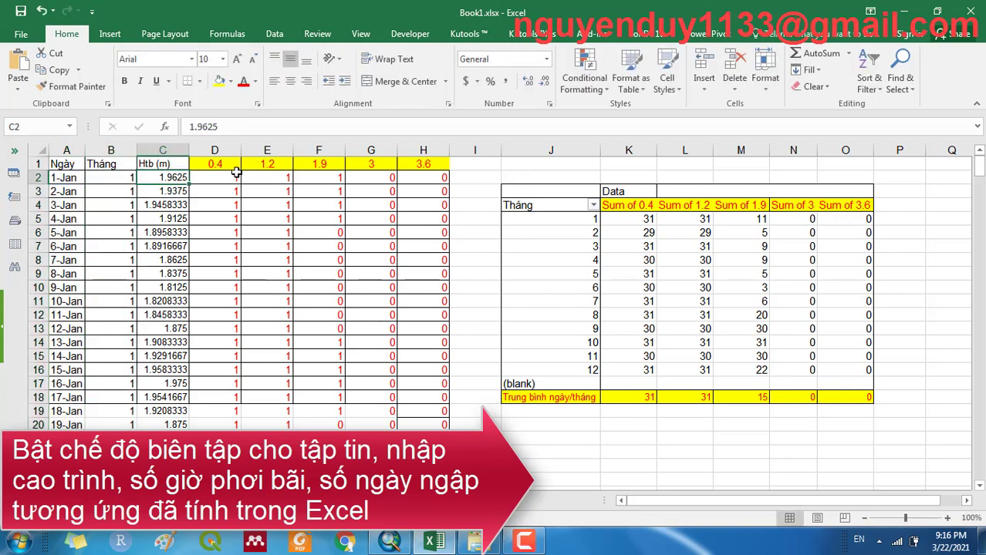
pyautogui.moveTo(310, 161); pyautogui.dragTo(429, 165)
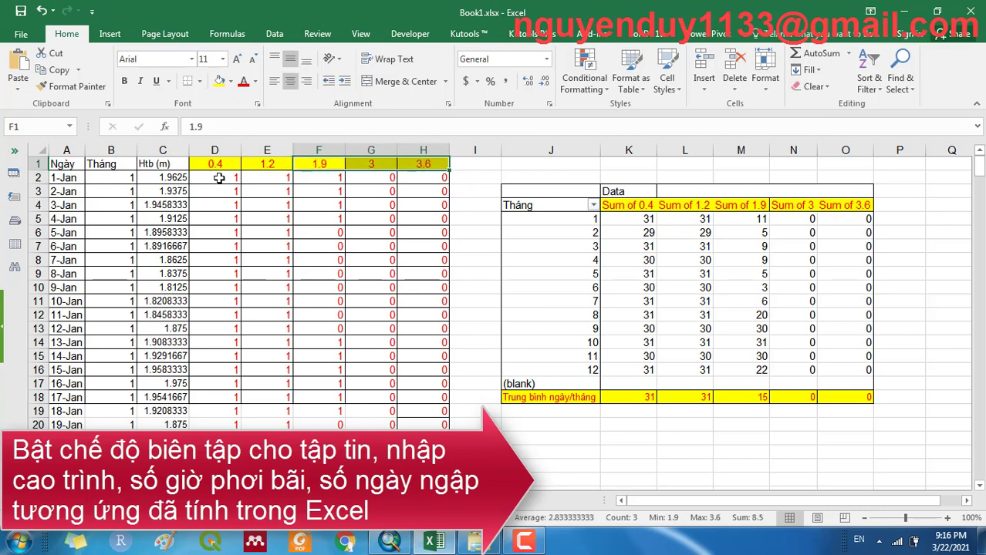
pyautogui.doubleClick(220, 178)
pyautogui.click(213, 126)
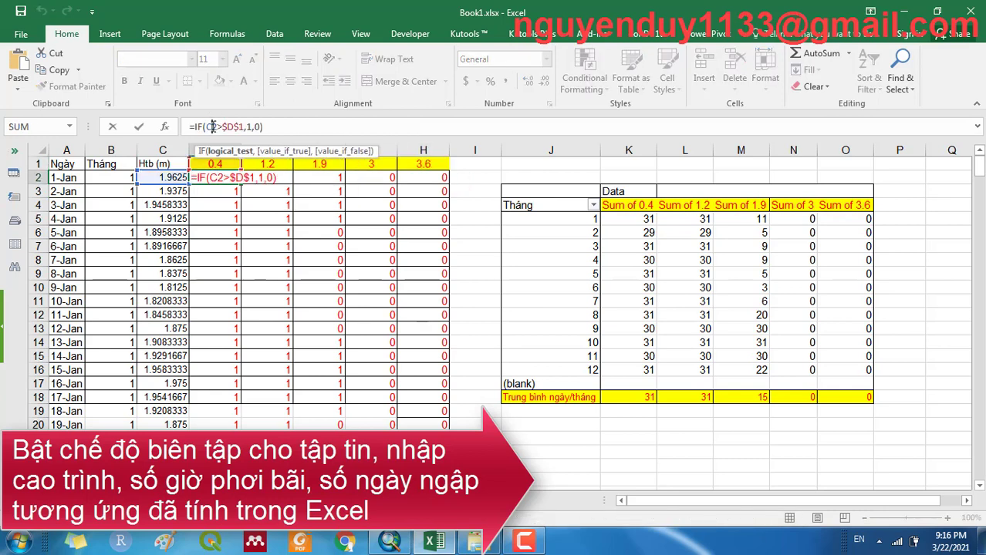
pyautogui.click(629, 232)
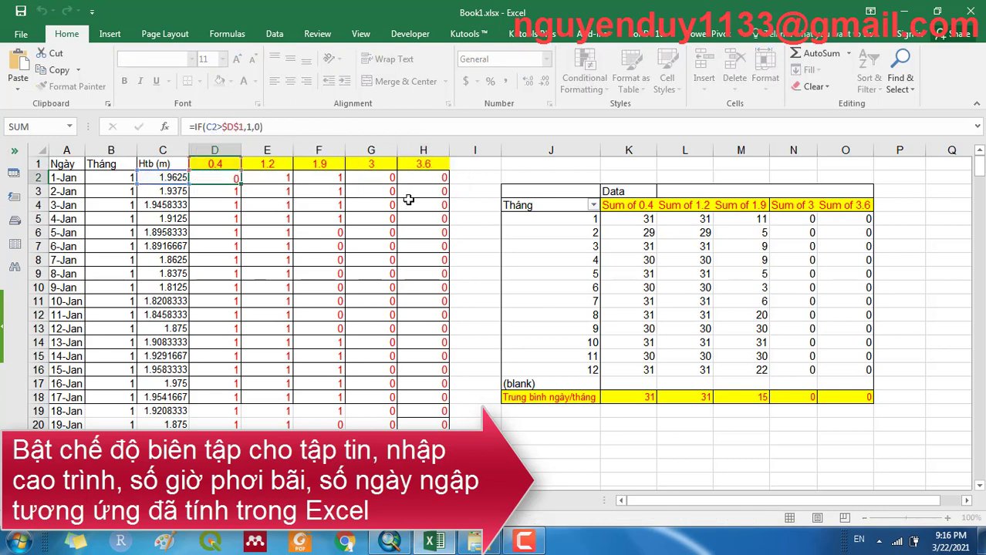
# Step: Check the Trung bình ngày/tháng row of the pivot summary for the 0.4, 1.2 and 1.9 m elevations
pyautogui.click(751, 503)
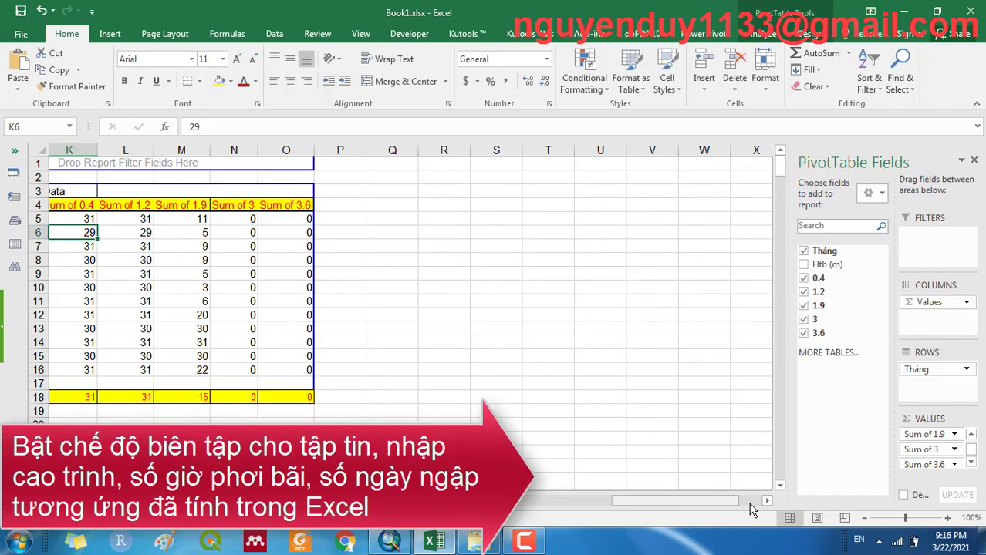
pyautogui.moveTo(674, 502); pyautogui.dragTo(604, 507)
pyautogui.click(397, 397)
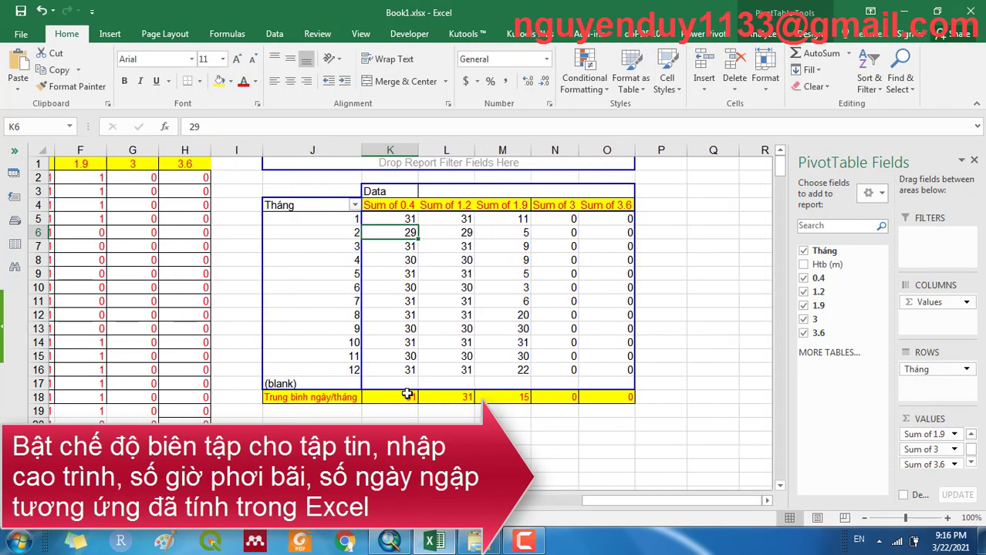
pyautogui.click(455, 398)
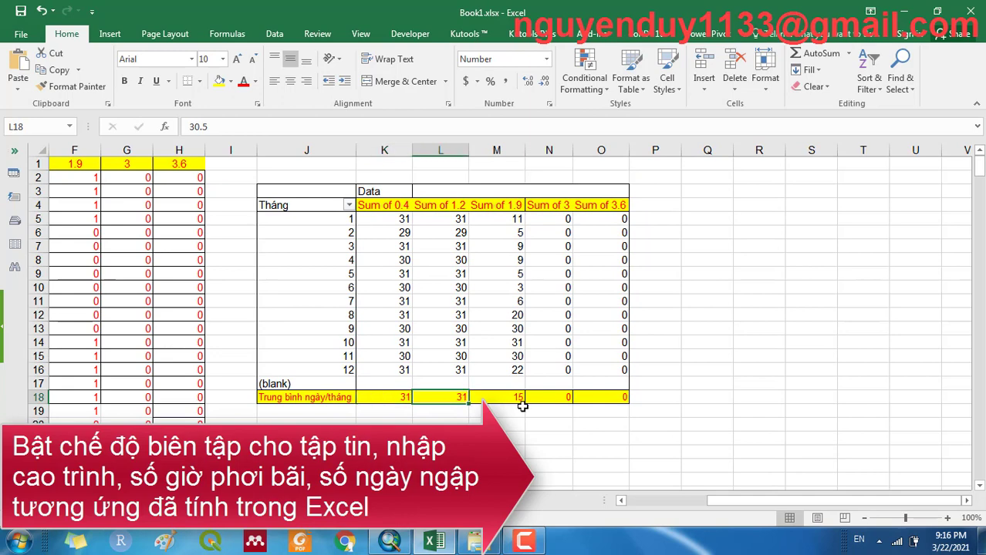
pyautogui.click(518, 397)
# Step: Switch to ArcMap and set NgayNgap to 15 for the 1.9 m polyline and 31 for the 1.2 m and 0.4 m polylines
pyautogui.click(391, 542)
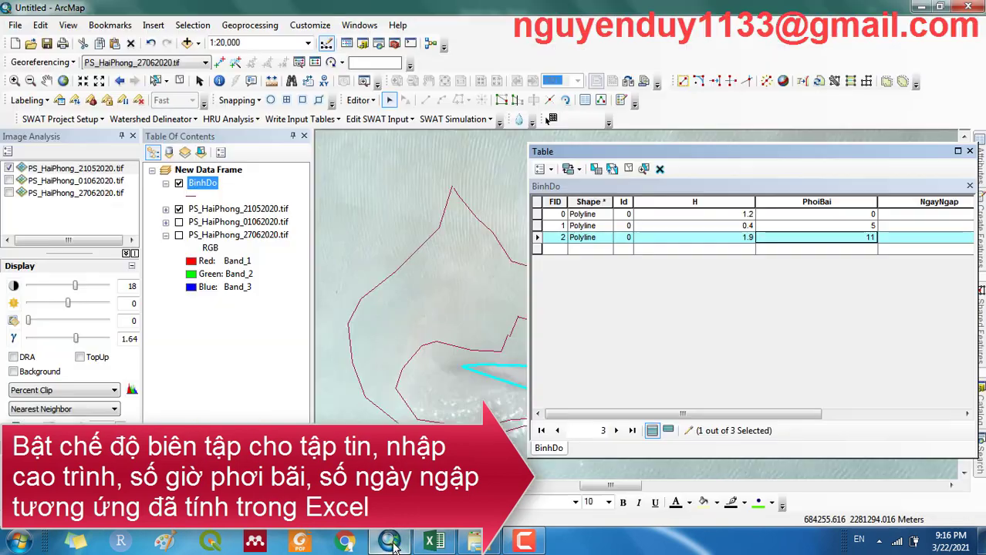
pyautogui.moveTo(796, 414); pyautogui.dragTo(887, 438)
pyautogui.click(964, 238)
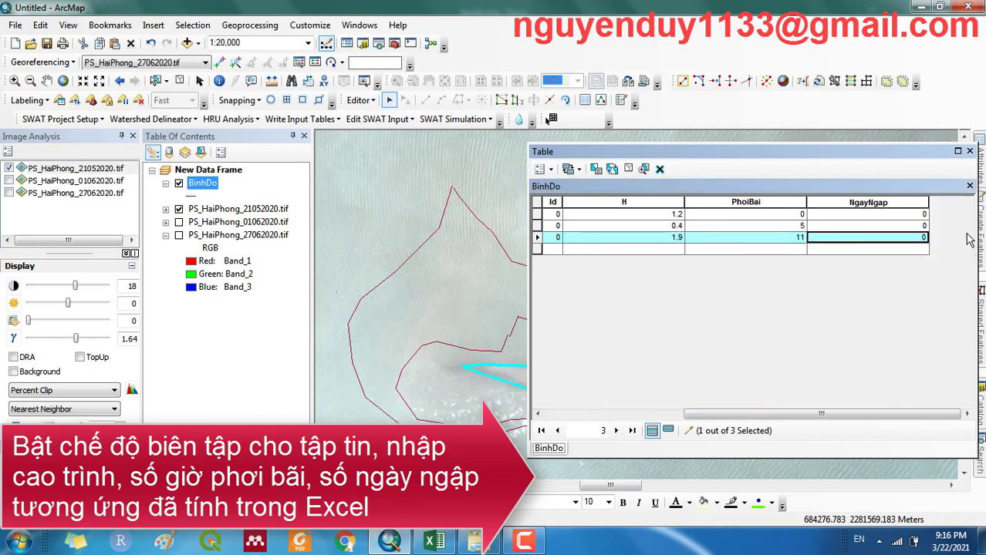
pyautogui.write('15')
pyautogui.press('Return')
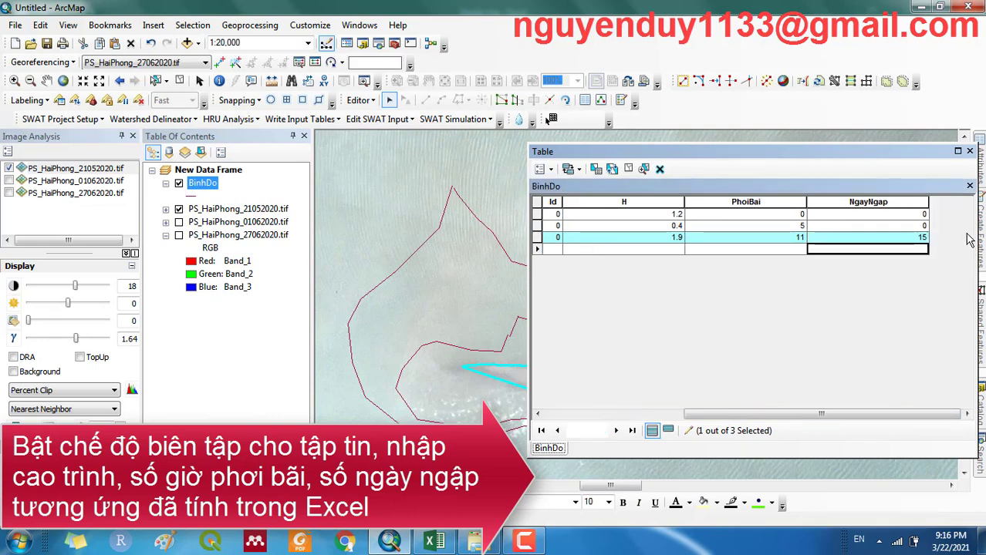
pyautogui.click(913, 216)
pyautogui.write('31')
pyautogui.press('Return')
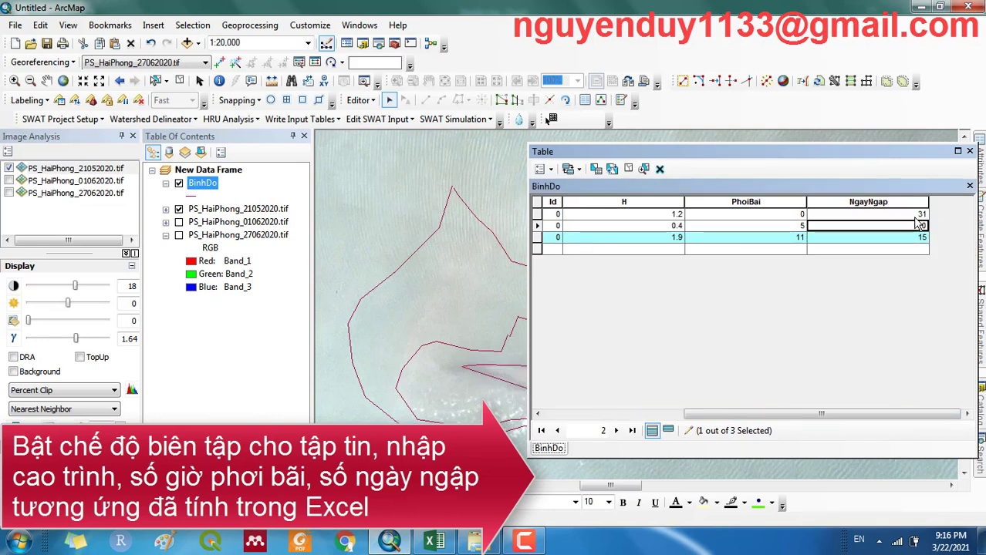
pyautogui.write('11')
pyautogui.press('Return')
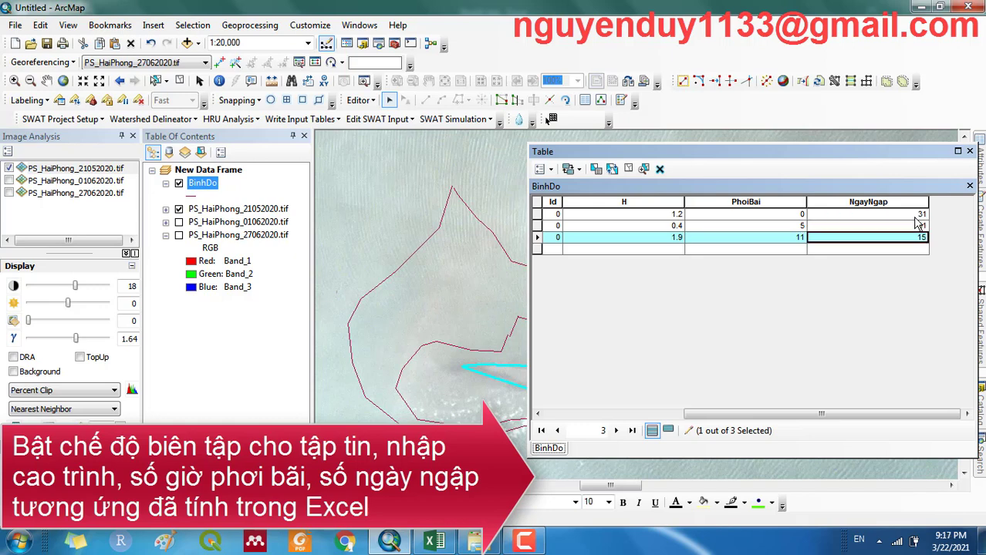
# Step: Close the BinhDo attribute table, stop editing and save the edits
pyautogui.click(969, 151)
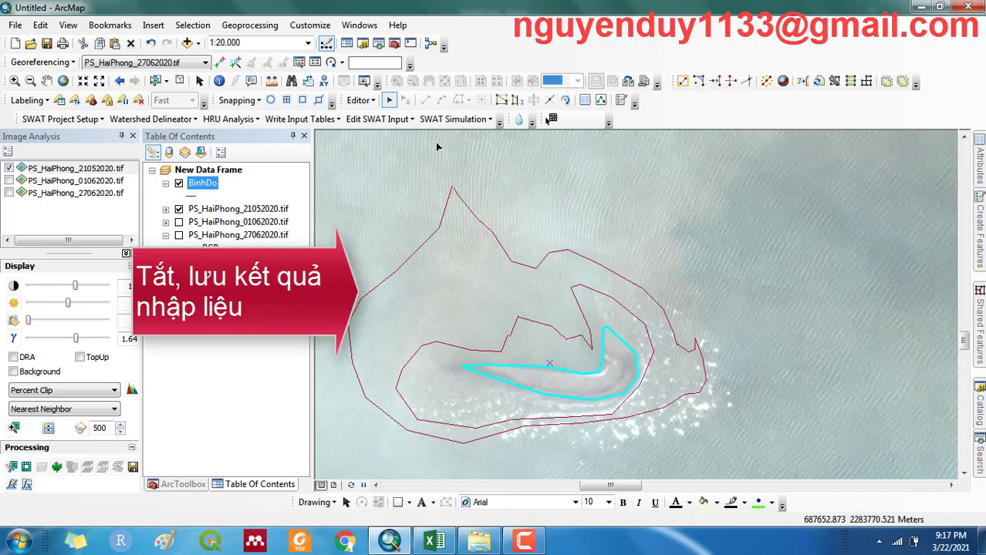
pyautogui.click(360, 99)
pyautogui.click(370, 133)
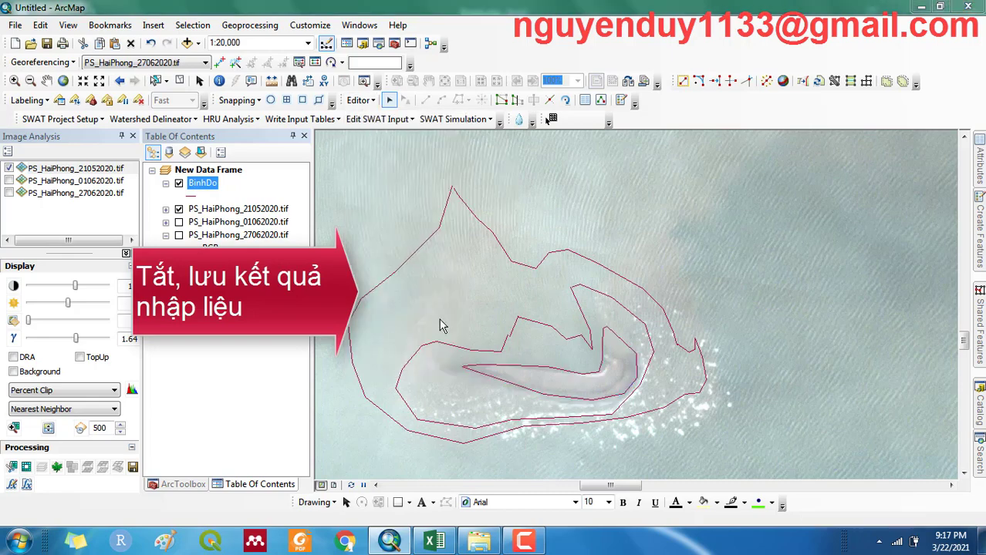
pyautogui.click(440, 325)
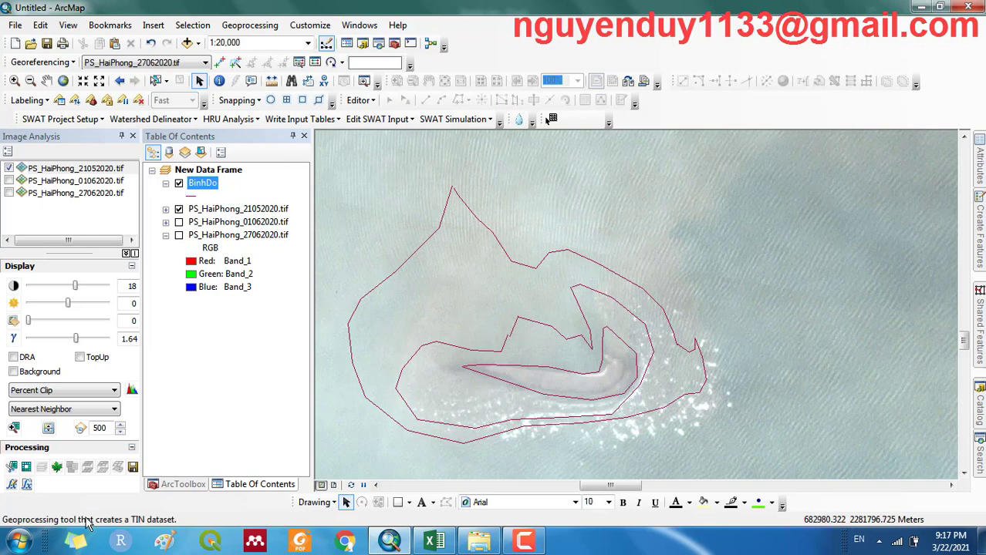
# Step: Start the Create TIN tool and name the output TIN PhoiBai in the Documents\ArcGIS folder
pyautogui.click(182, 486)
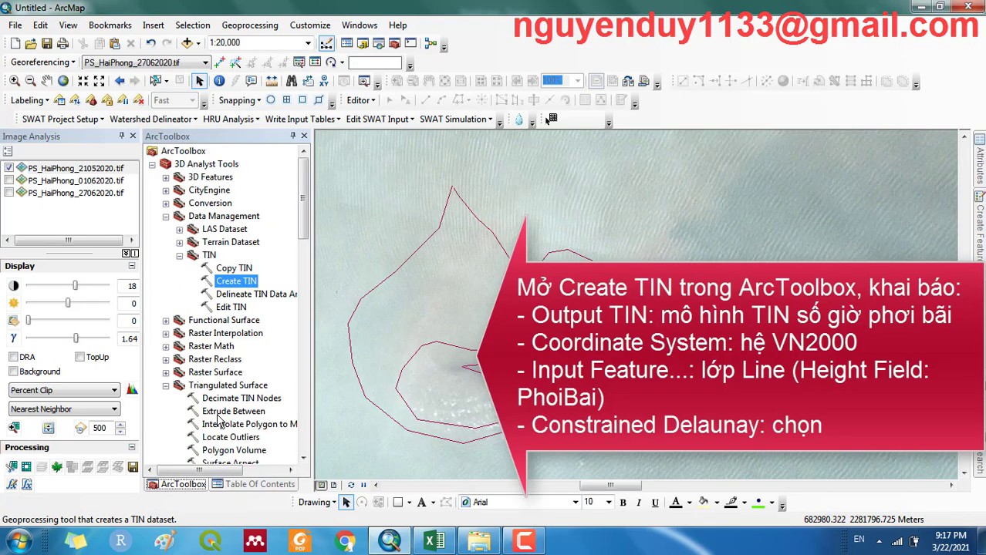
pyautogui.doubleClick(252, 283)
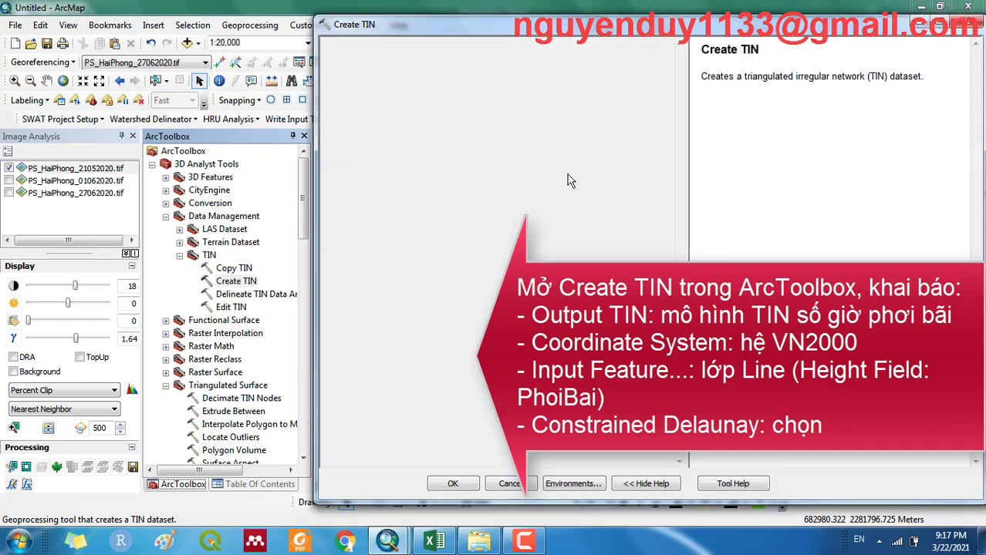
pyautogui.click(591, 69)
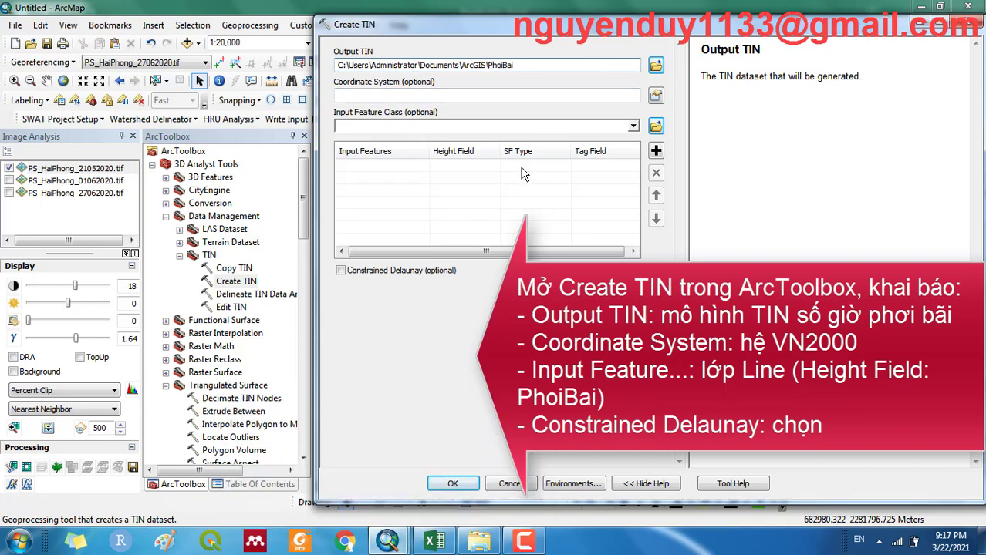
# Step: Set the output TIN's coordinate system to VN_2000_Hai_Phong_3deg, taken from the map's layers
pyautogui.click(655, 95)
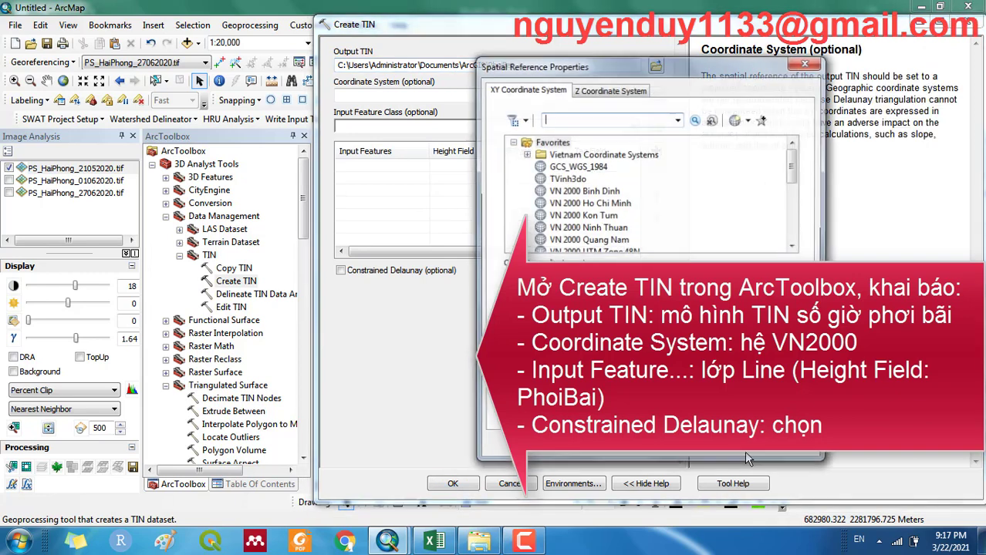
pyautogui.moveTo(792, 178); pyautogui.dragTo(797, 253)
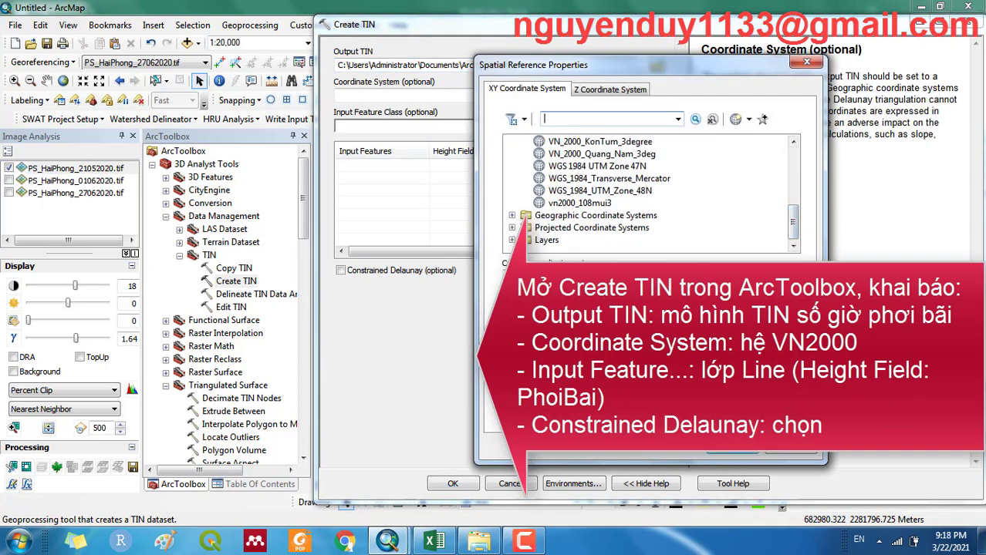
pyautogui.click(511, 240)
pyautogui.click(599, 227)
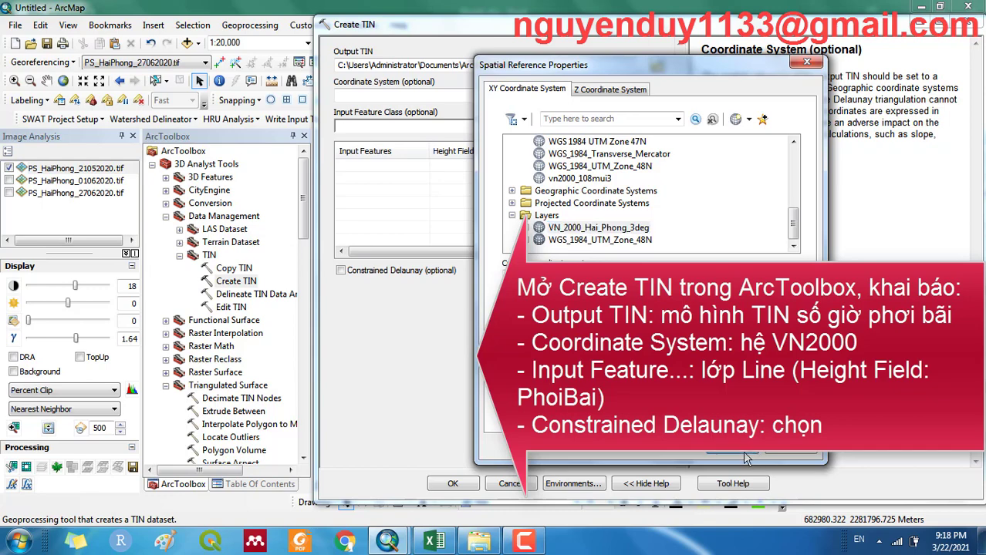
pyautogui.click(756, 456)
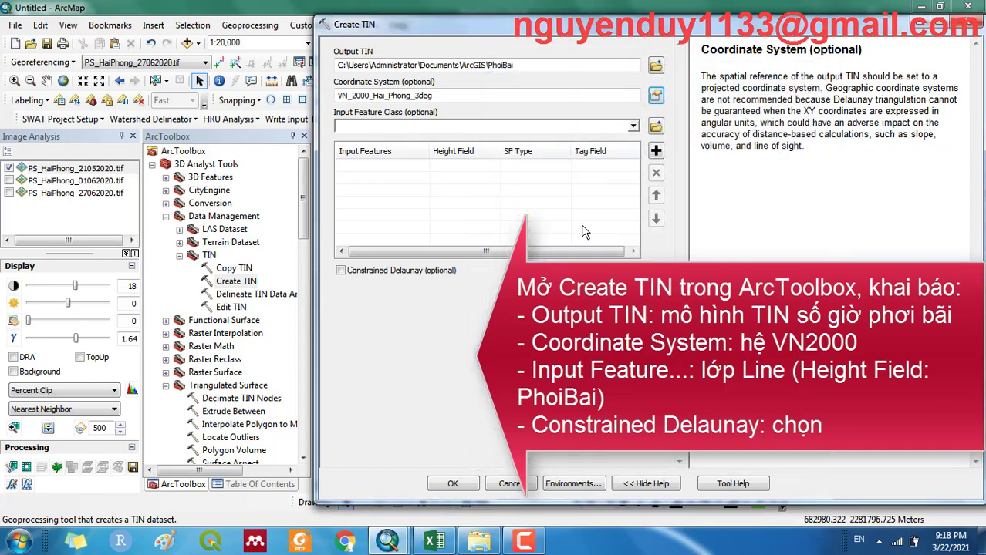
# Step: Add BinhDo as input feature class with PhoiBai as height and tag field, and create the TIN with Constrained Delaunay enabled
pyautogui.click(632, 128)
pyautogui.click(376, 142)
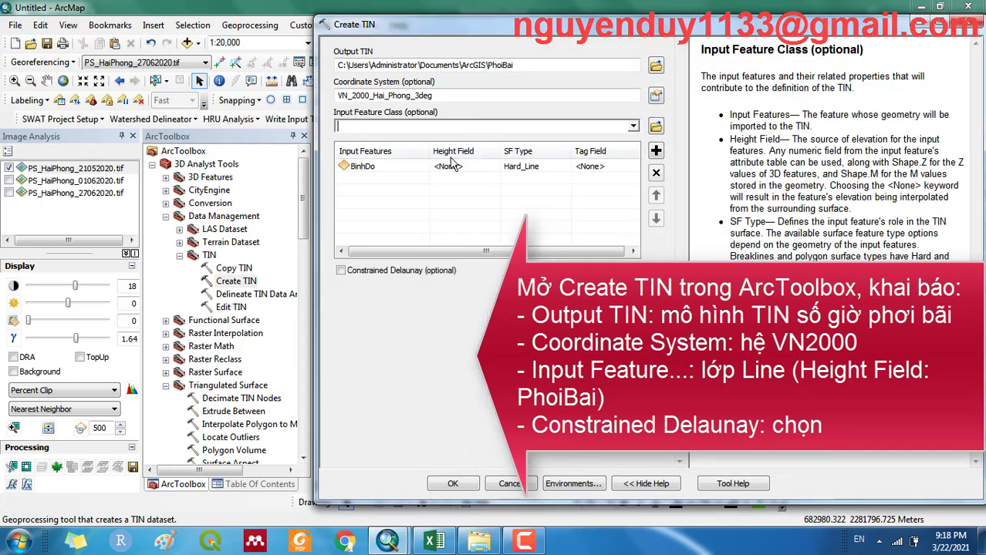
pyautogui.click(496, 170)
pyautogui.click(496, 171)
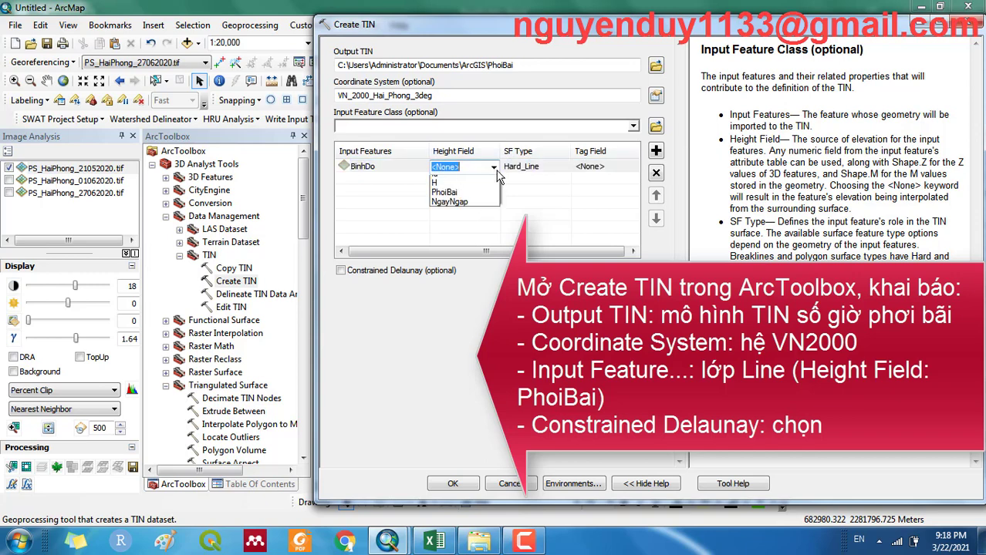
pyautogui.click(462, 198)
pyautogui.click(620, 169)
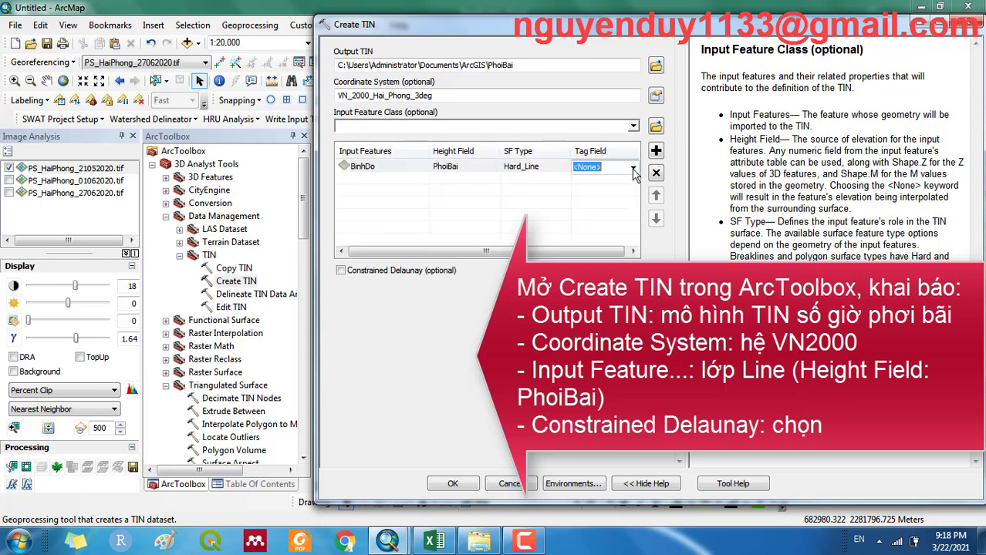
pyautogui.click(631, 168)
pyautogui.click(604, 220)
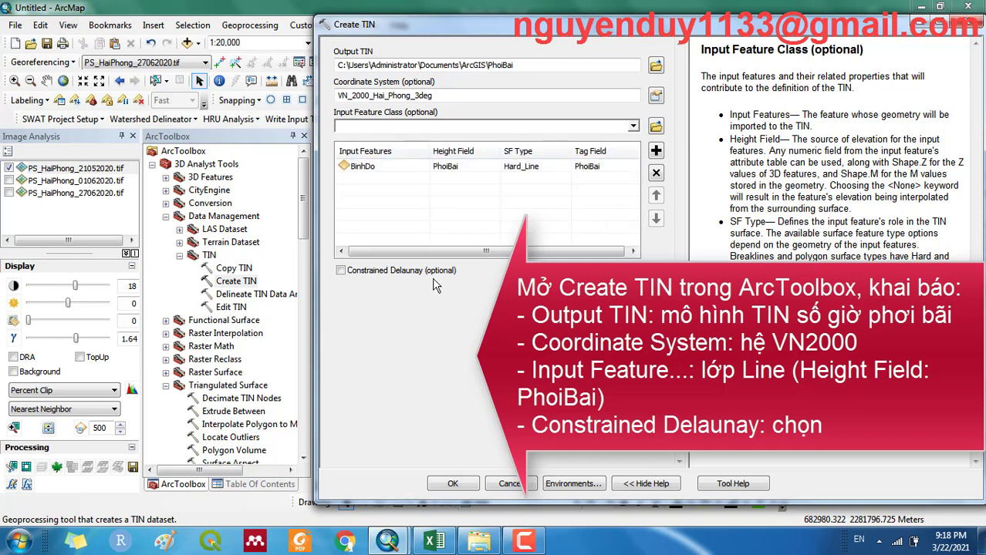
pyautogui.click(417, 270)
pyautogui.click(455, 484)
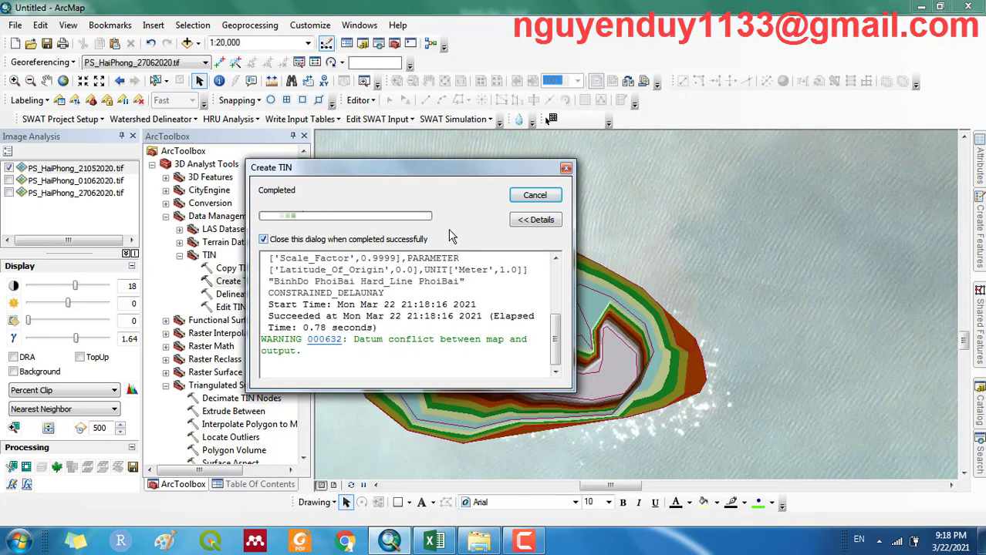
# Step: Examine the PhoiBai TIN's elevation classes in the layer legend, from the lowest to the highest range
pyautogui.click(277, 484)
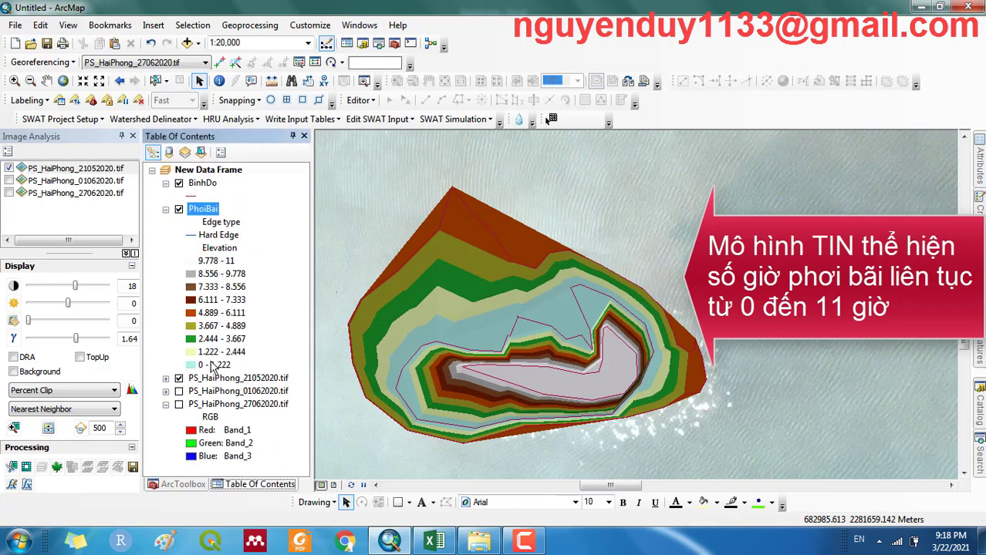
pyautogui.click(212, 365)
pyautogui.click(217, 261)
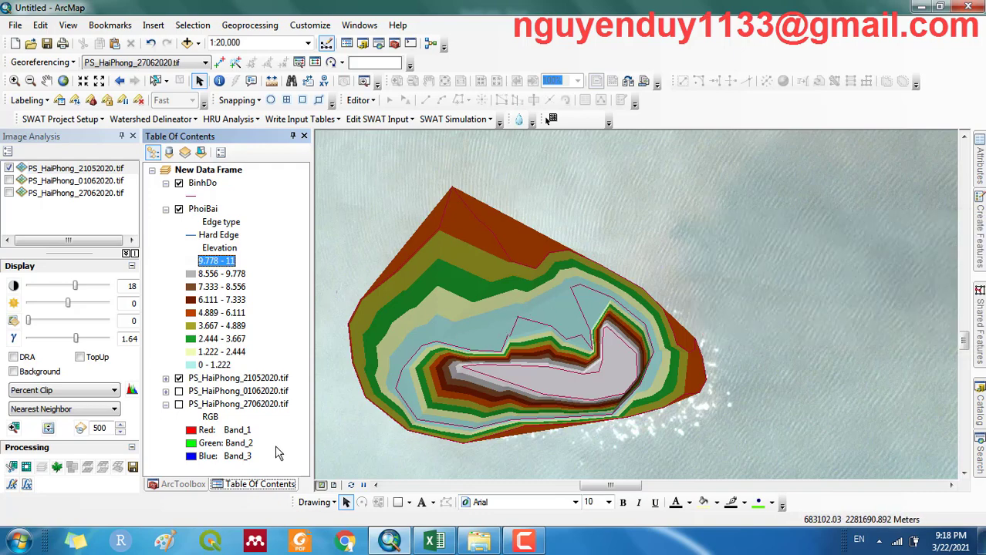
# Step: Start the Surface Contour tool for triangulated surfaces with the PhoiBai TIN as input surface
pyautogui.click(199, 486)
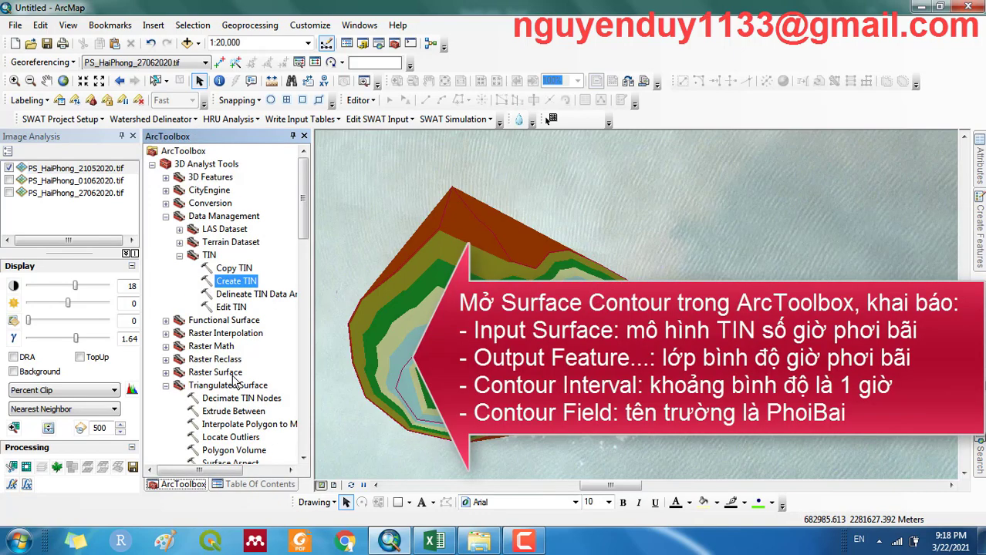
pyautogui.click(234, 386)
pyautogui.scroll(-2, 237, 409)
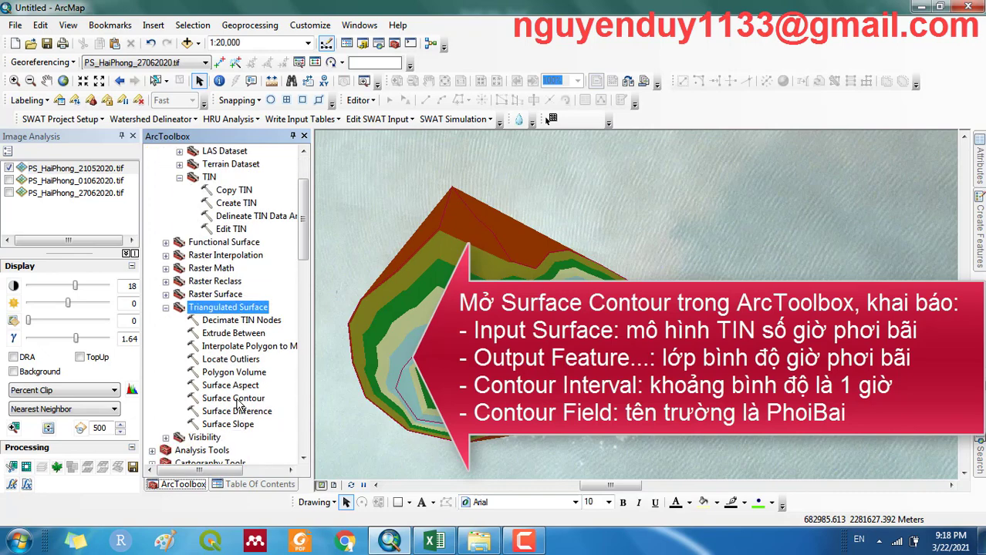
pyautogui.click(235, 398)
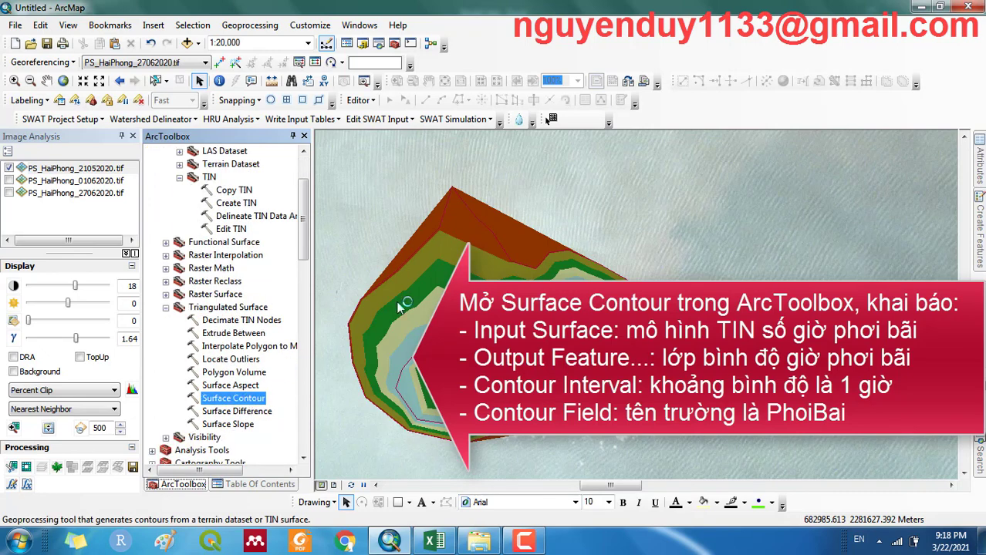
pyautogui.doubleClick(235, 399)
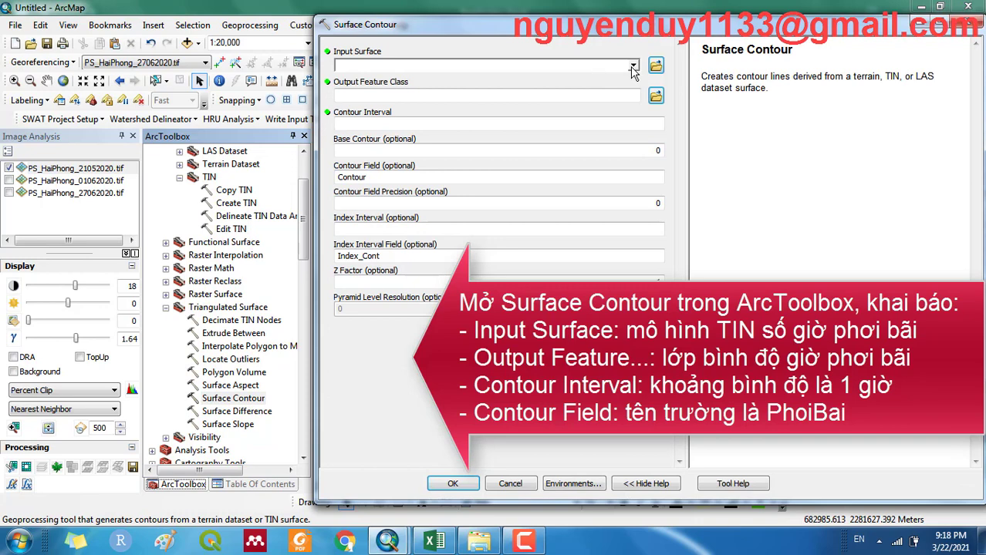
pyautogui.click(633, 66)
pyautogui.click(369, 79)
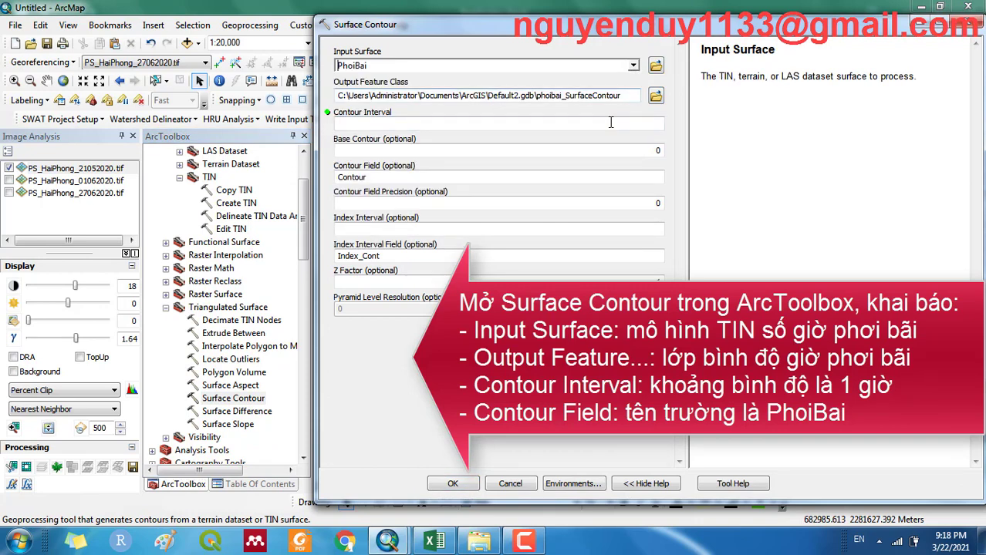
# Step: Name the output feature class PhoiBai in Default2.gdb and set the contour interval to 1
pyautogui.moveTo(538, 96); pyautogui.dragTo(619, 97)
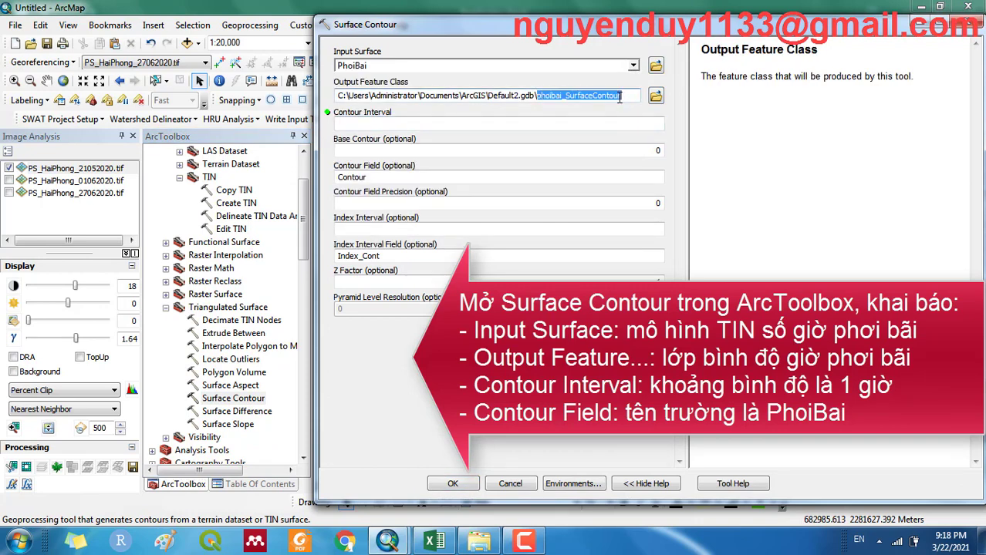
pyautogui.write('P')
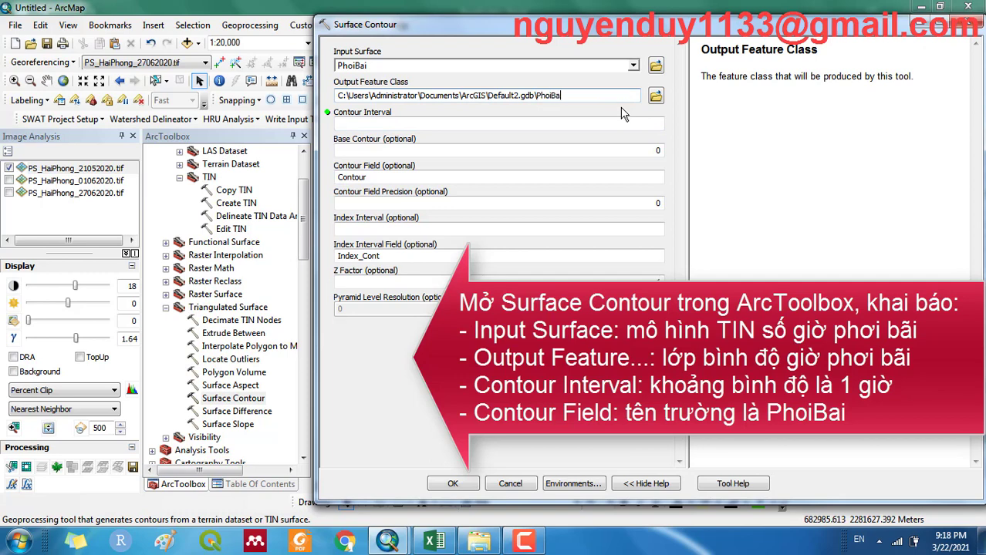
pyautogui.click(606, 125)
pyautogui.click(648, 150)
# Step: Name the contour field PhoiBai and generate the contour lines
pyautogui.click(646, 178)
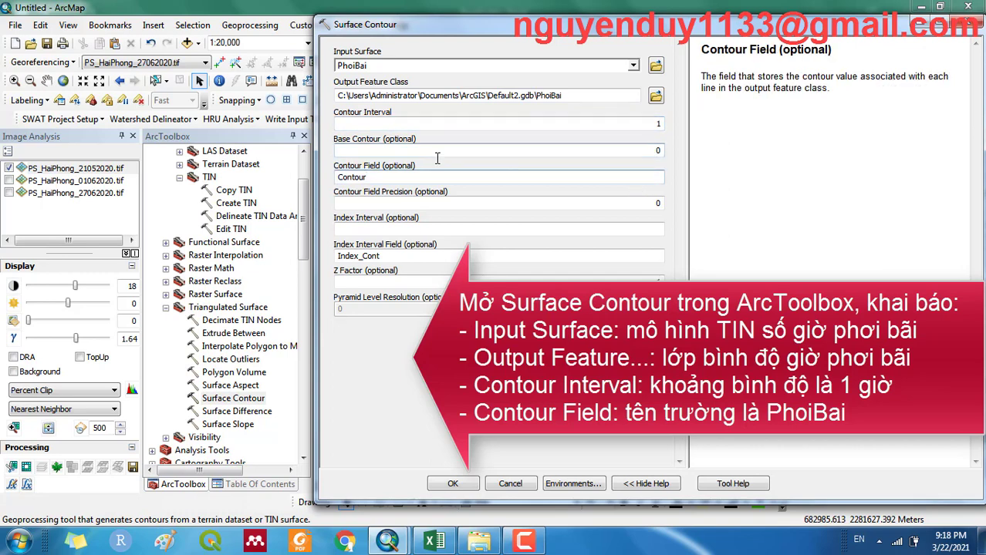
pyautogui.moveTo(420, 177); pyautogui.dragTo(317, 165)
pyautogui.write('PhoiBai')
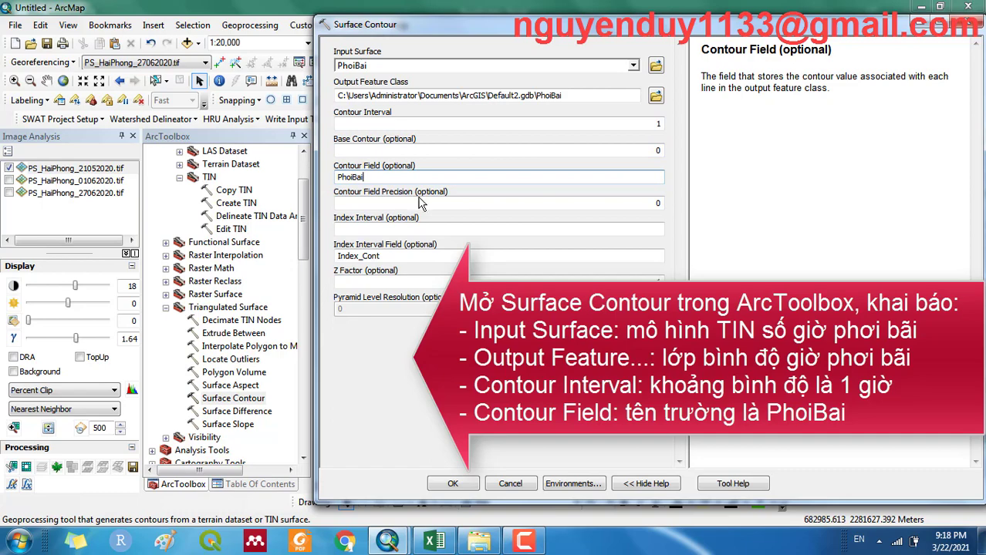
pyautogui.click(515, 202)
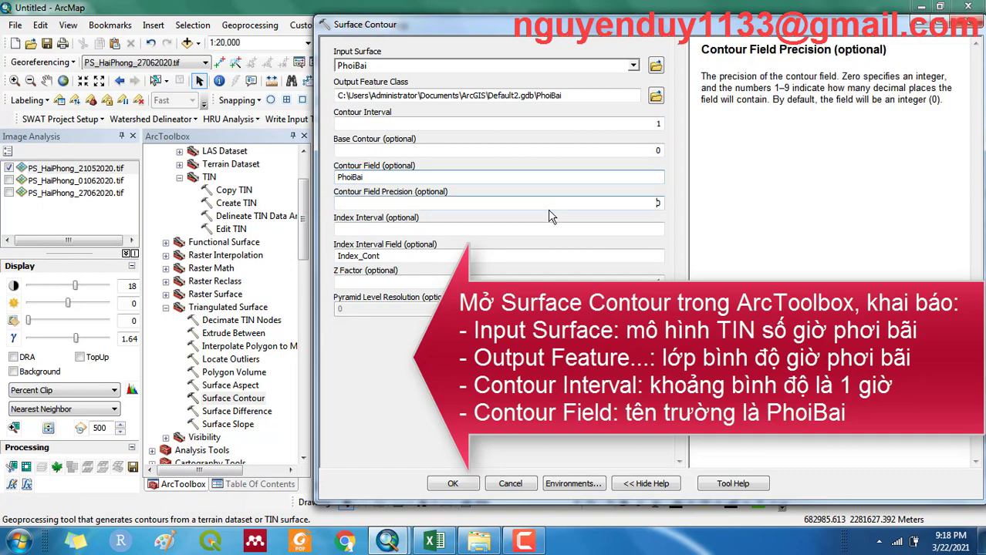
pyautogui.click(451, 484)
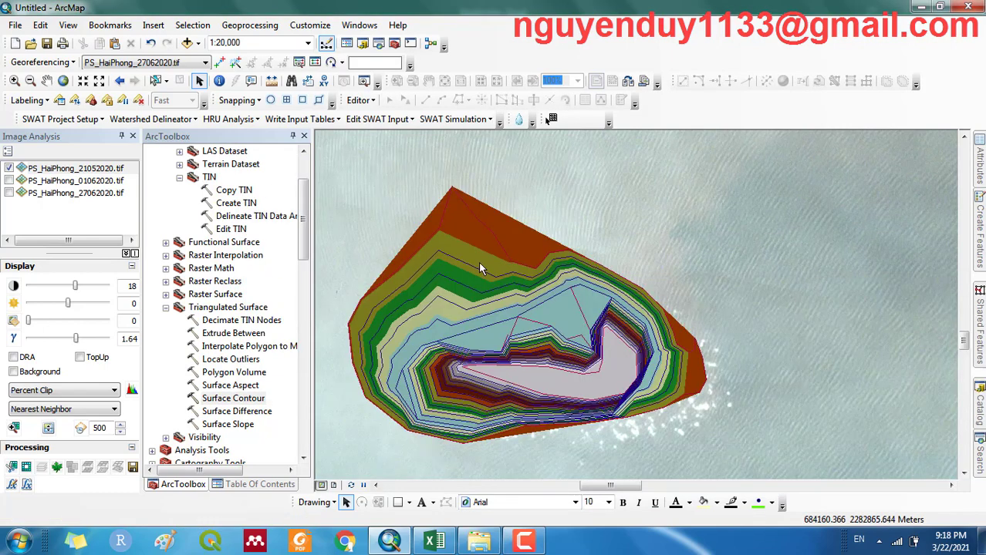
# Step: Review the PhoiBai values from first to last record in the PhoiBai contour layer's attribute table
pyautogui.click(260, 484)
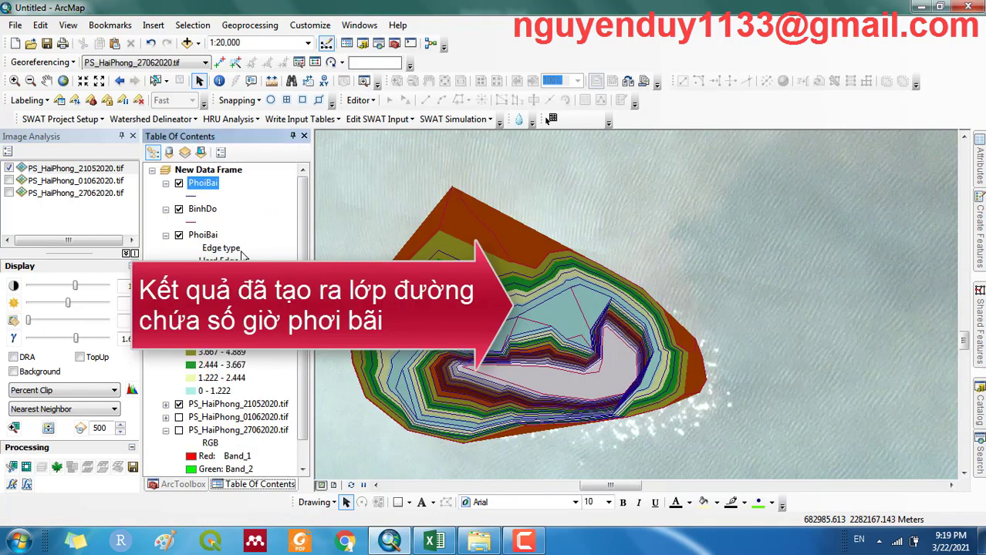
pyautogui.rightClick(209, 188)
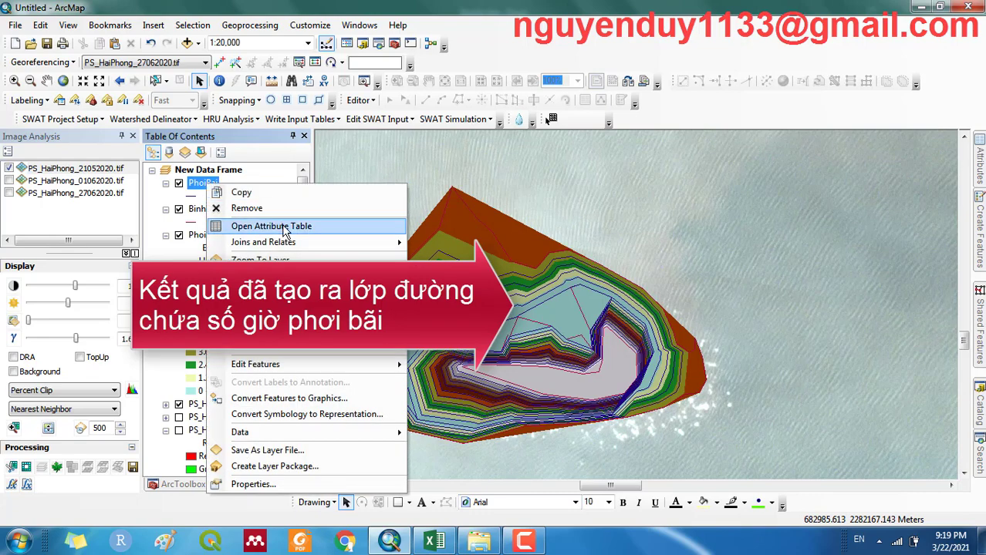
pyautogui.click(285, 226)
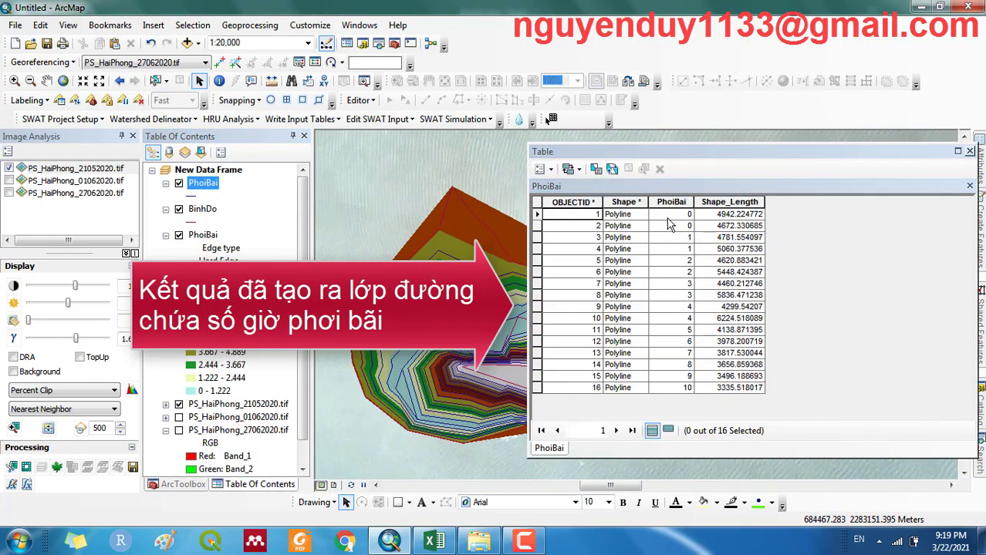
pyautogui.click(679, 249)
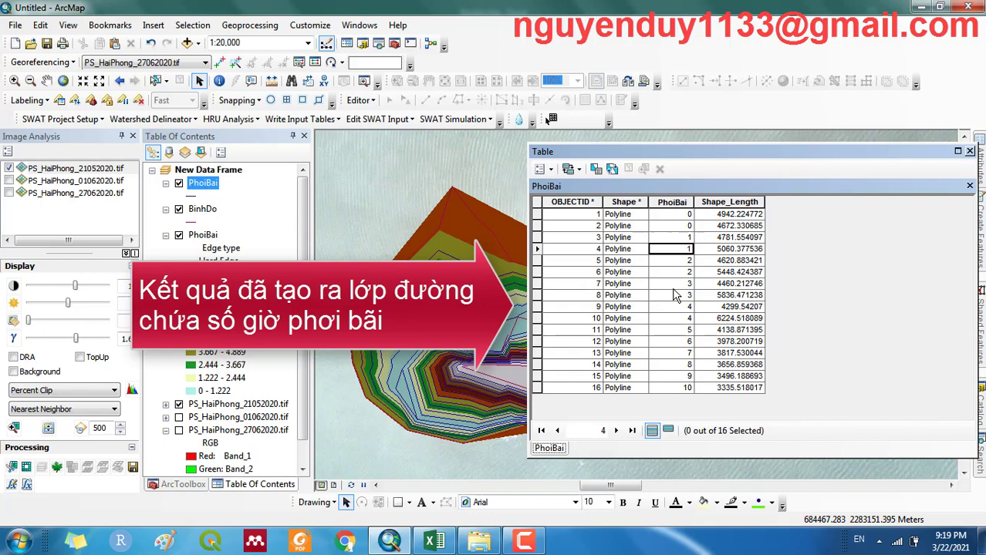
pyautogui.click(682, 389)
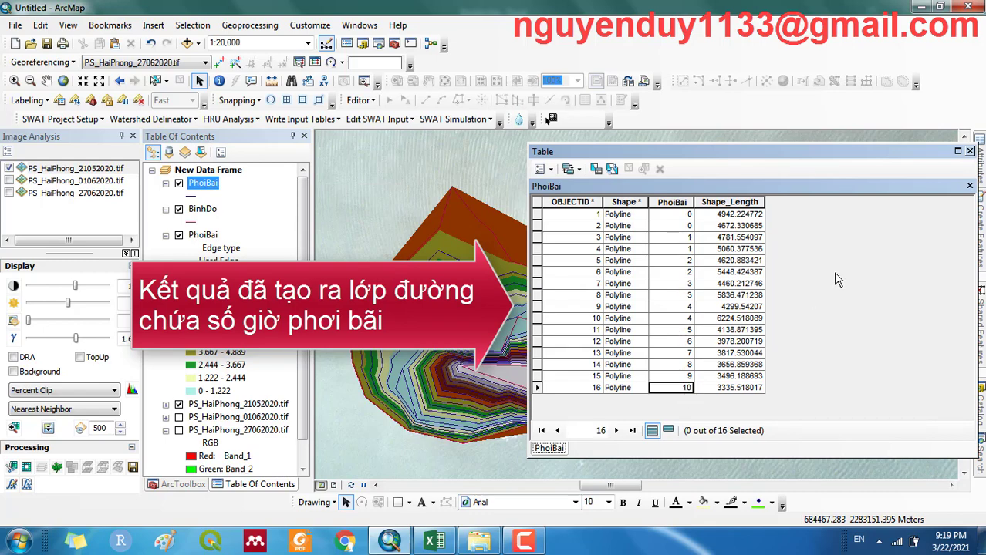
pyautogui.click(968, 151)
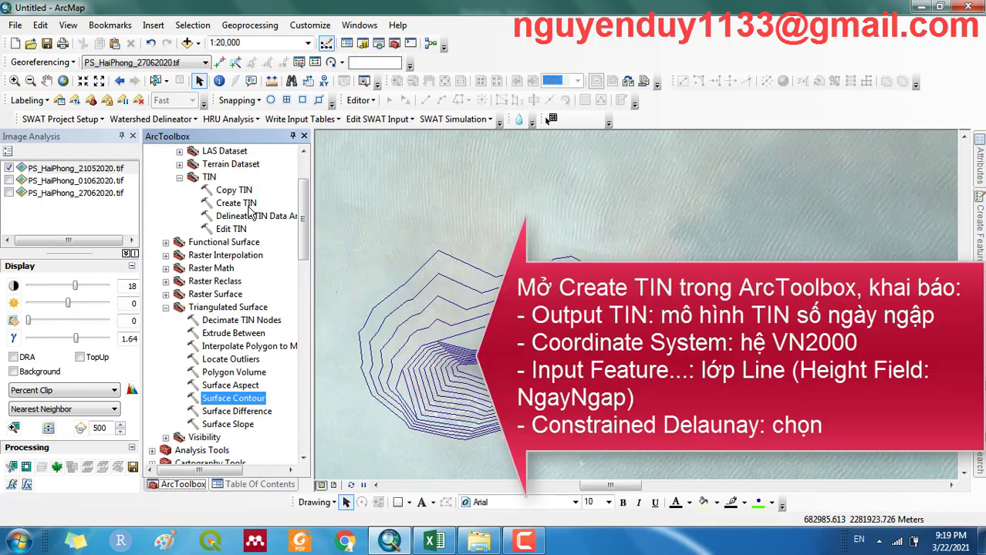
# Step: Set up a Create TIN run with output NgayNgap and the VN_2000_Hai_Phong_3deg coordinate system
pyautogui.click(236, 203)
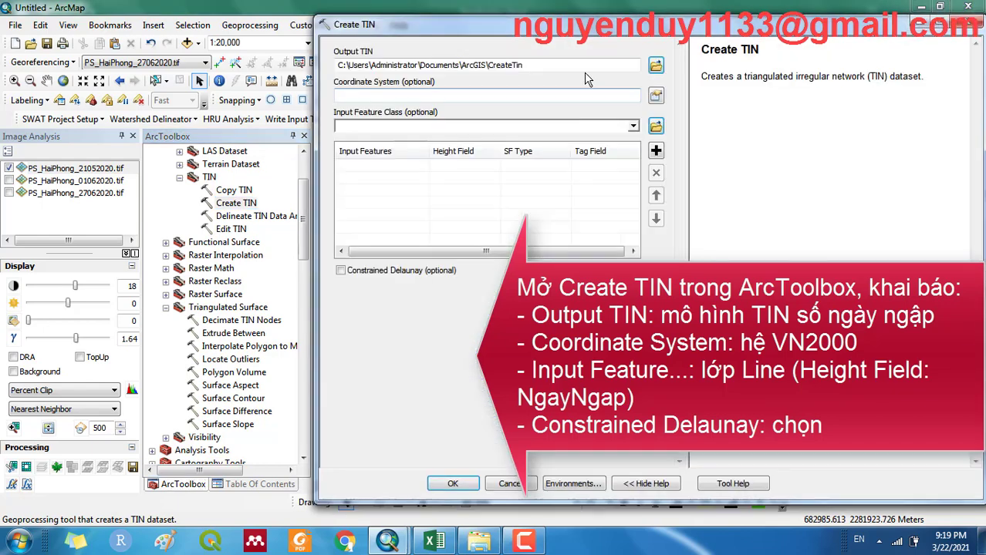
pyautogui.click(601, 65)
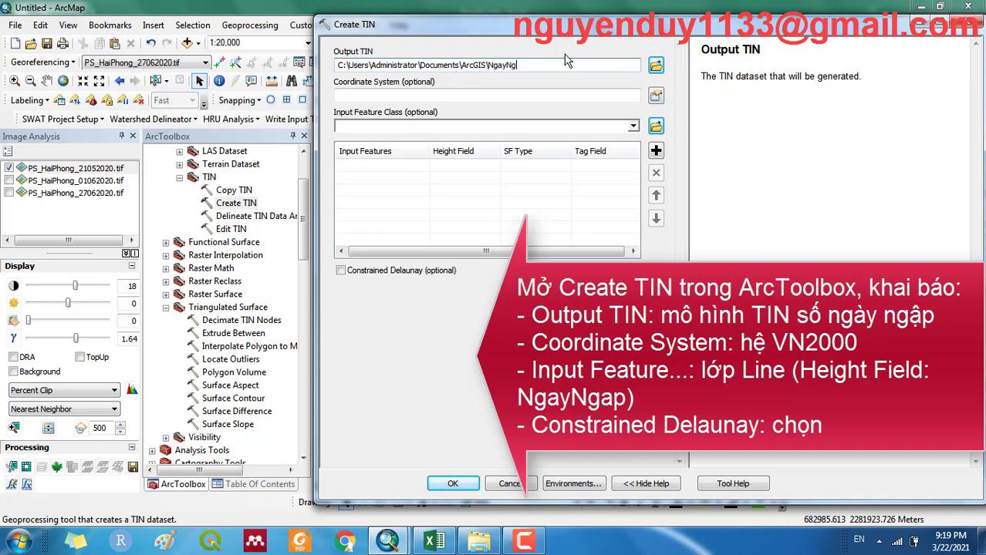
pyautogui.click(655, 94)
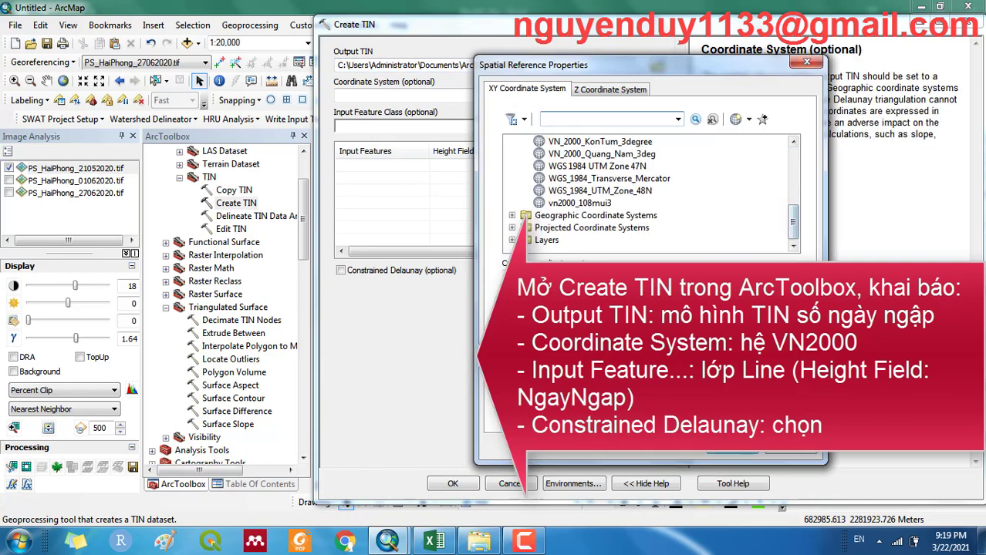
pyautogui.click(512, 240)
pyautogui.click(590, 225)
pyautogui.click(731, 458)
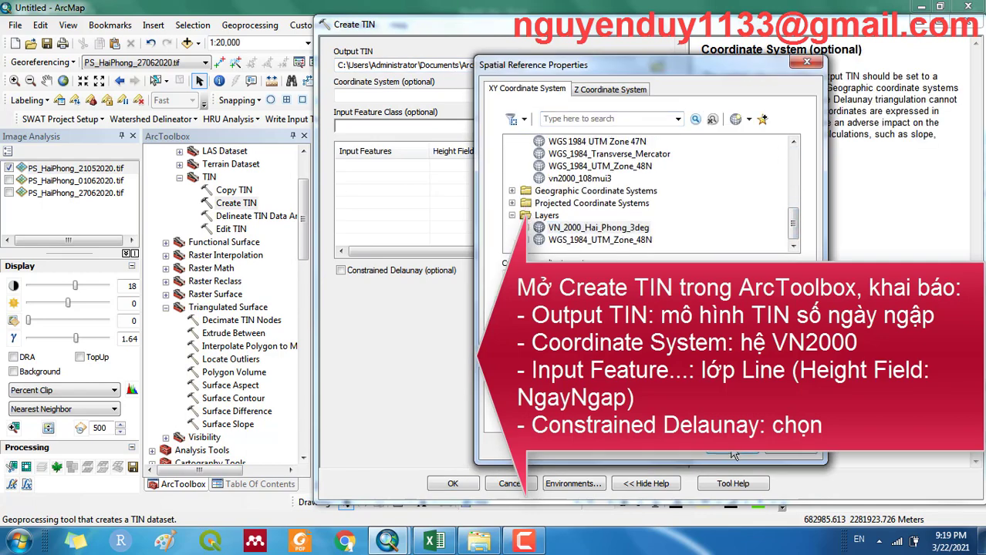
# Step: Add BinhDo as the TIN's input feature class with NgayNgap as its height field
pyautogui.click(632, 126)
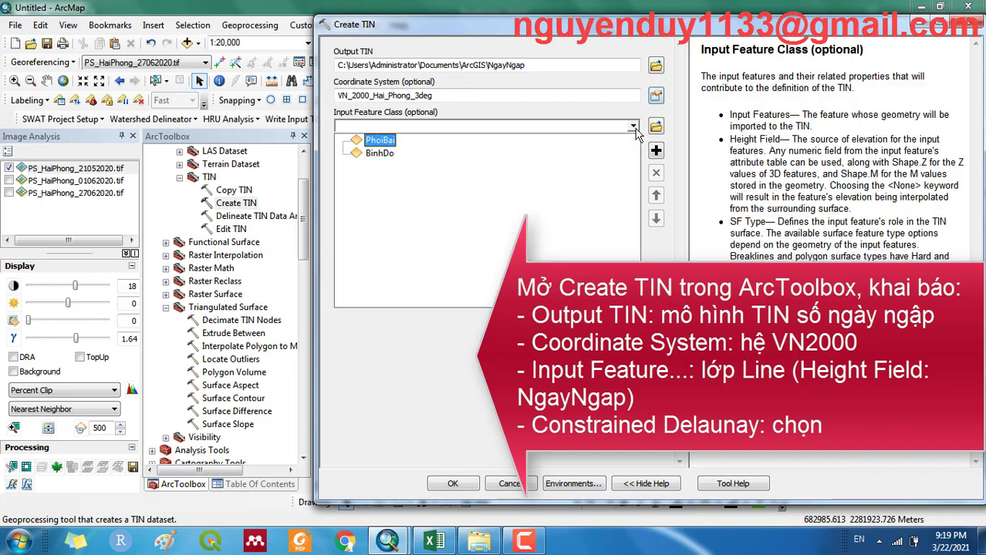
pyautogui.click(380, 153)
pyautogui.click(463, 167)
pyautogui.click(494, 167)
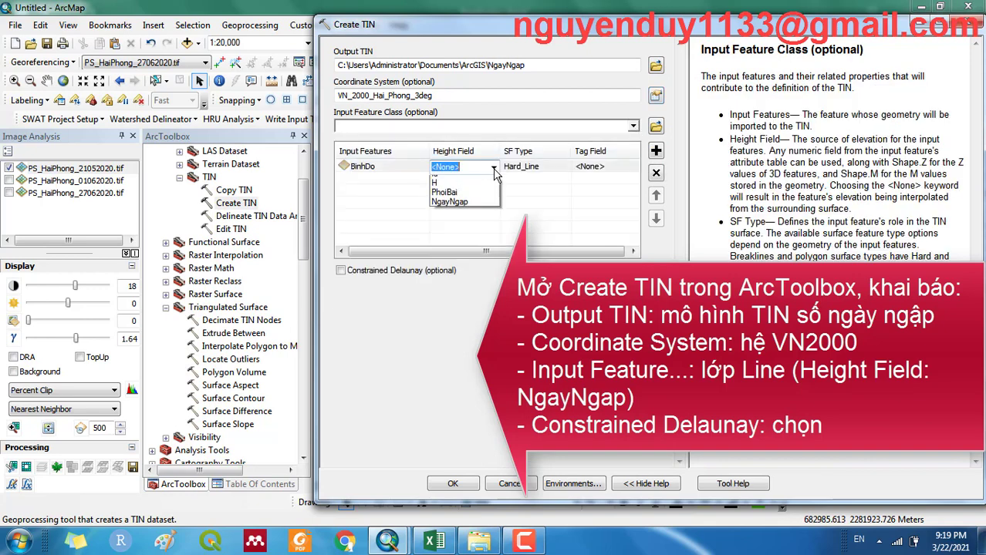
pyautogui.click(466, 224)
# Step: Set BinhDo's tag field to NgayNgap, enable Constrained Delaunay and build the TIN
pyautogui.click(632, 172)
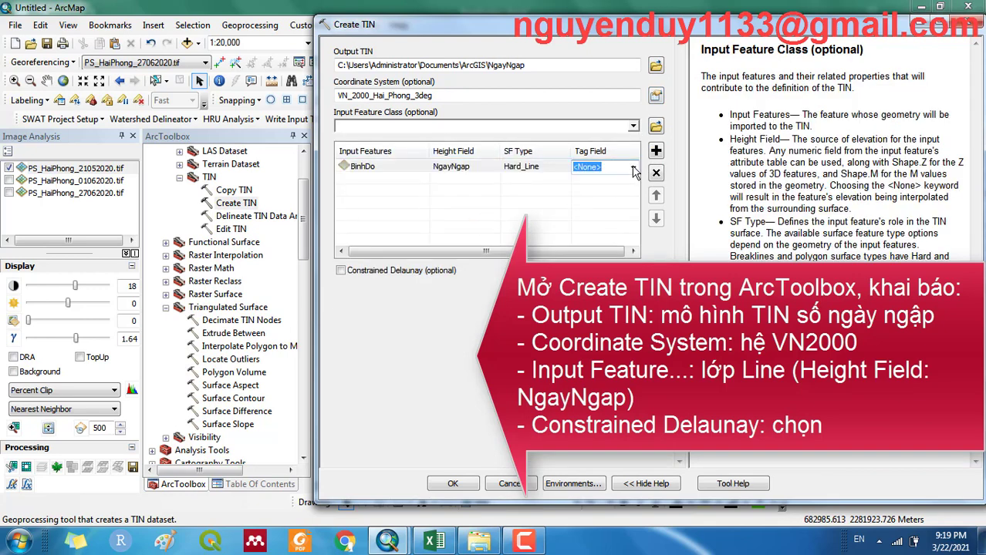
pyautogui.click(633, 172)
pyautogui.click(617, 218)
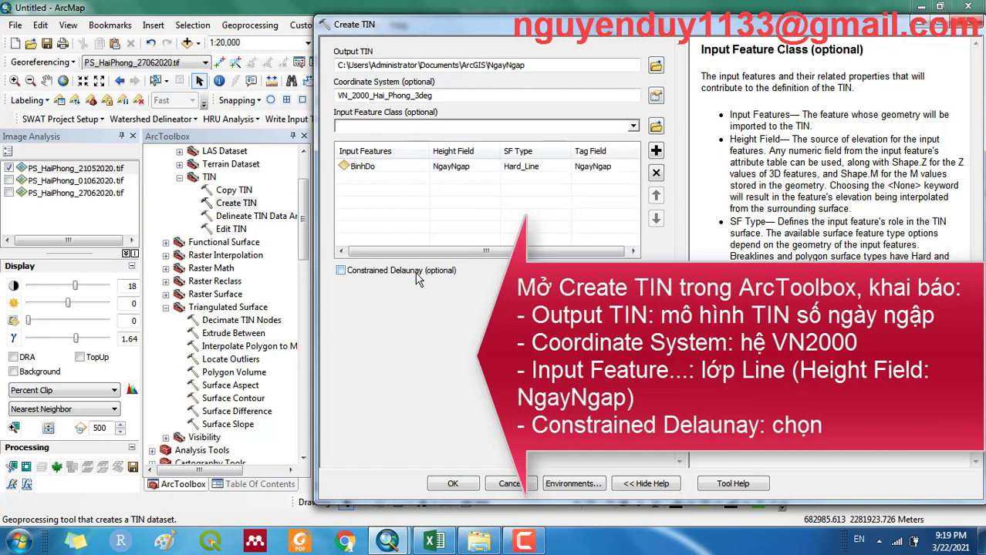
pyautogui.click(340, 269)
pyautogui.click(453, 484)
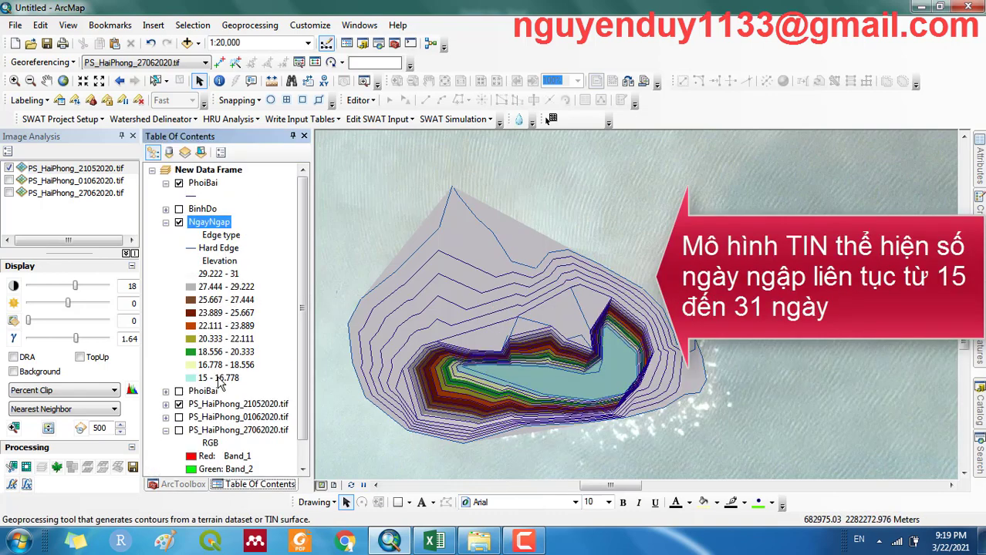
# Step: Examine the NgayNgap TIN's elevation classes in the layer legend, from the lowest to the highest range
pyautogui.click(218, 378)
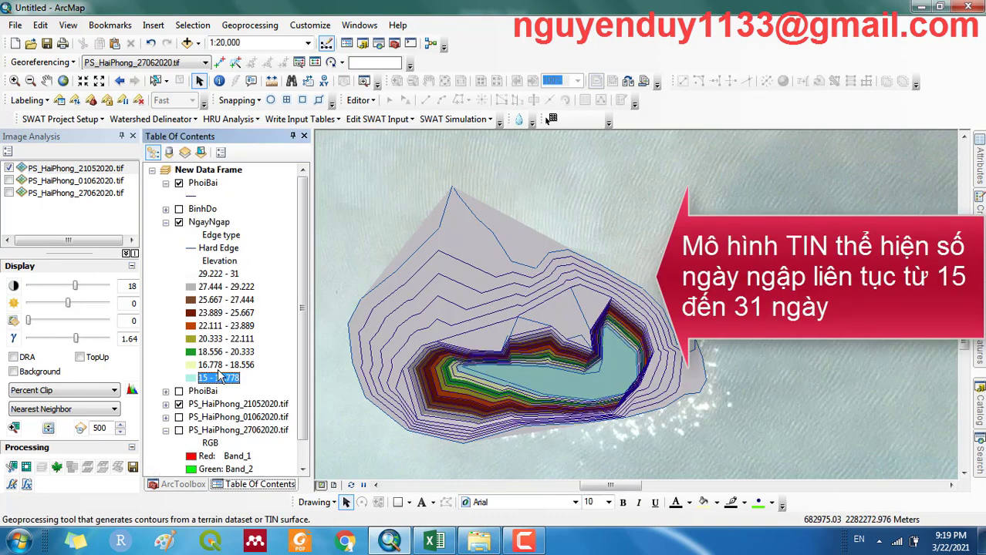
pyautogui.click(226, 275)
# Step: Start the Surface Contour tool for triangulated surfaces with the NgayNgap TIN as input surface
pyautogui.click(179, 484)
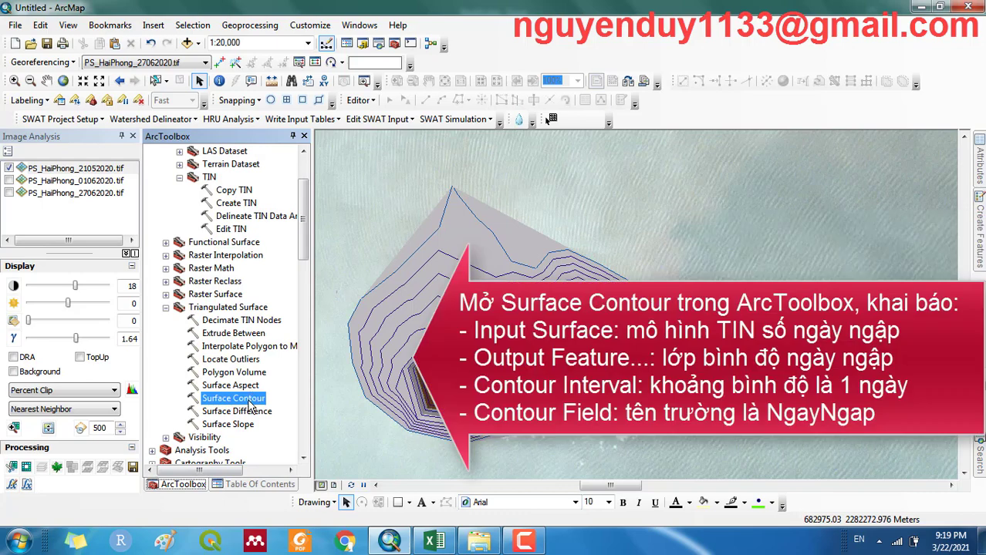
pyautogui.doubleClick(233, 398)
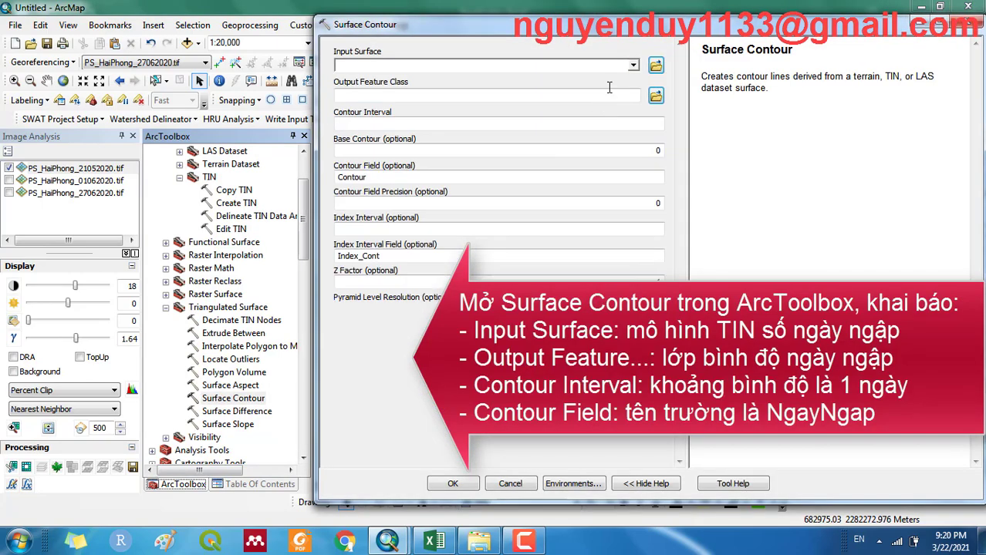
pyautogui.click(634, 67)
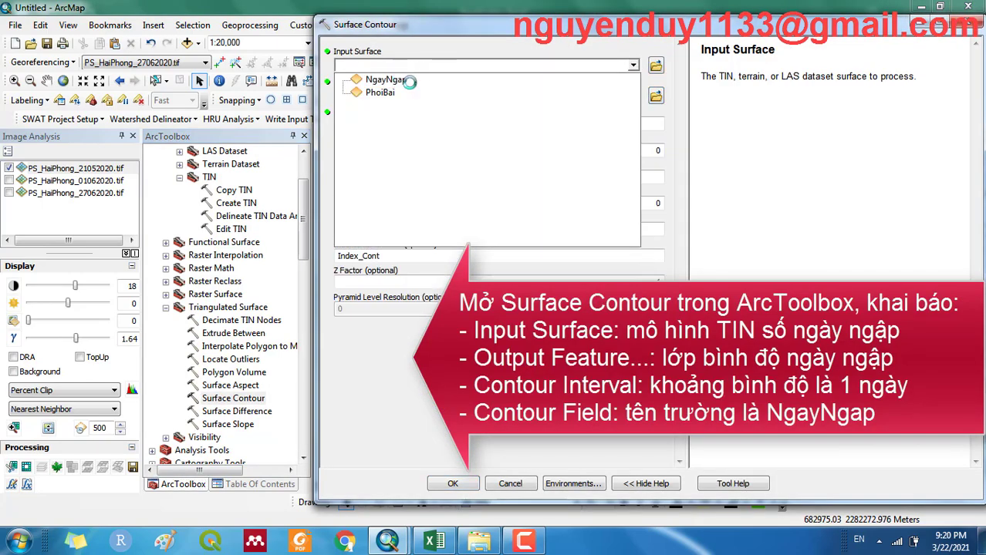
pyautogui.click(370, 78)
# Step: Name the output feature class NgayNgap in Default2.gdb and set the contour interval to 1
pyautogui.moveTo(538, 96); pyautogui.dragTo(634, 98)
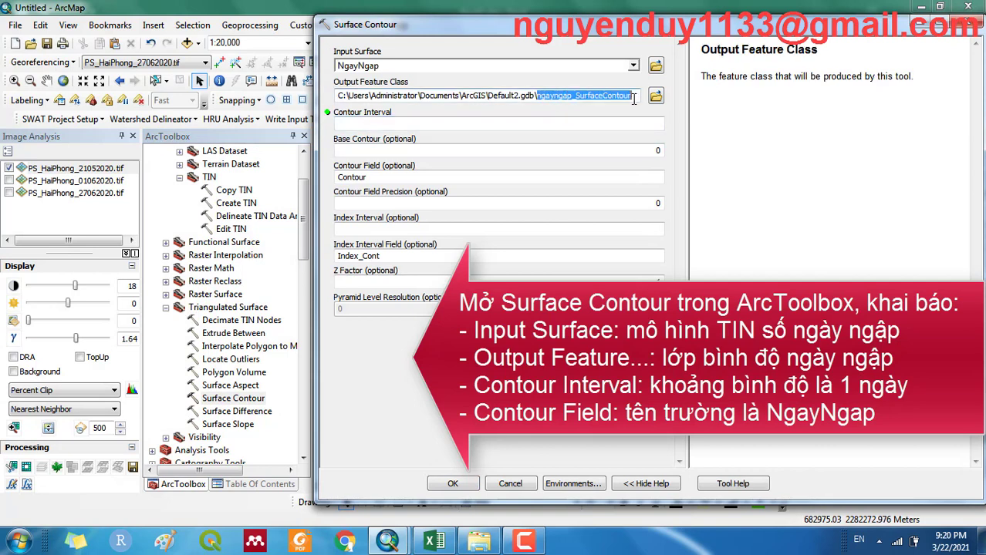
pyautogui.write('Ng')
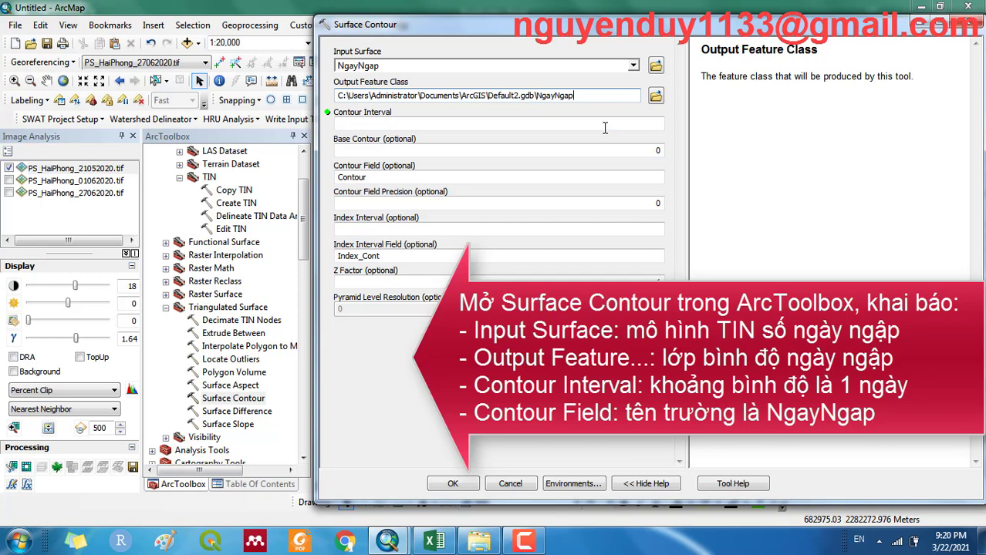
pyautogui.click(605, 125)
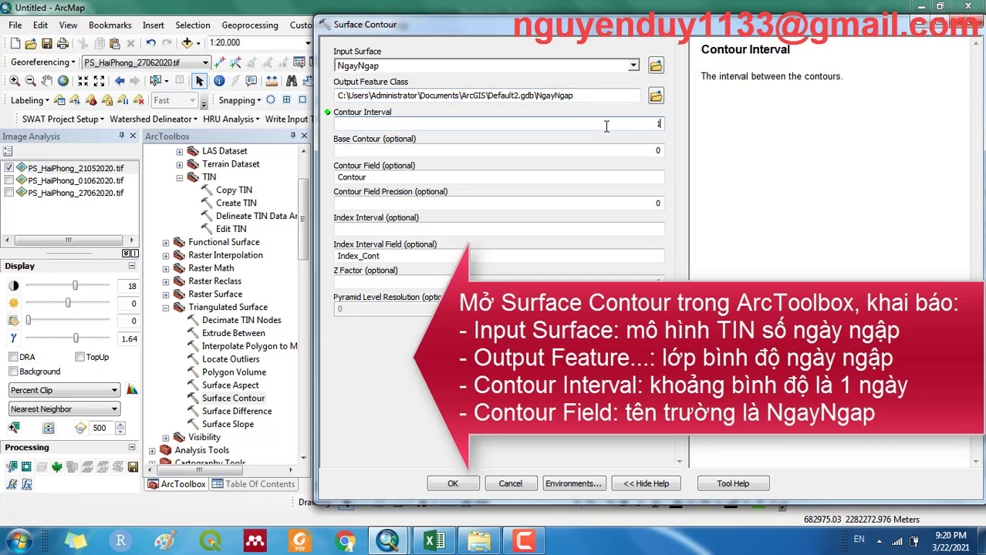
pyautogui.click(592, 151)
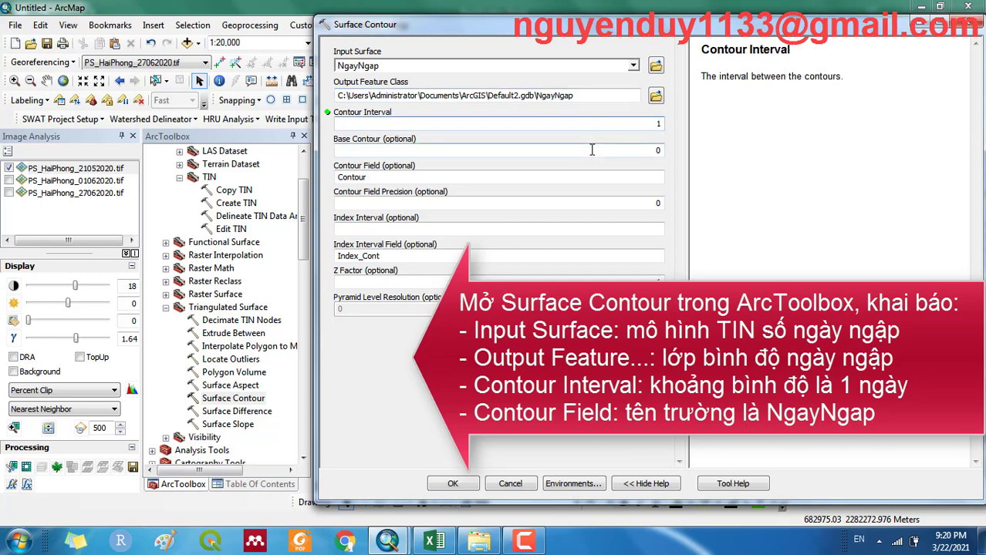
# Step: Name the contour field NgayNgap and generate the contour lines
pyautogui.click(550, 174)
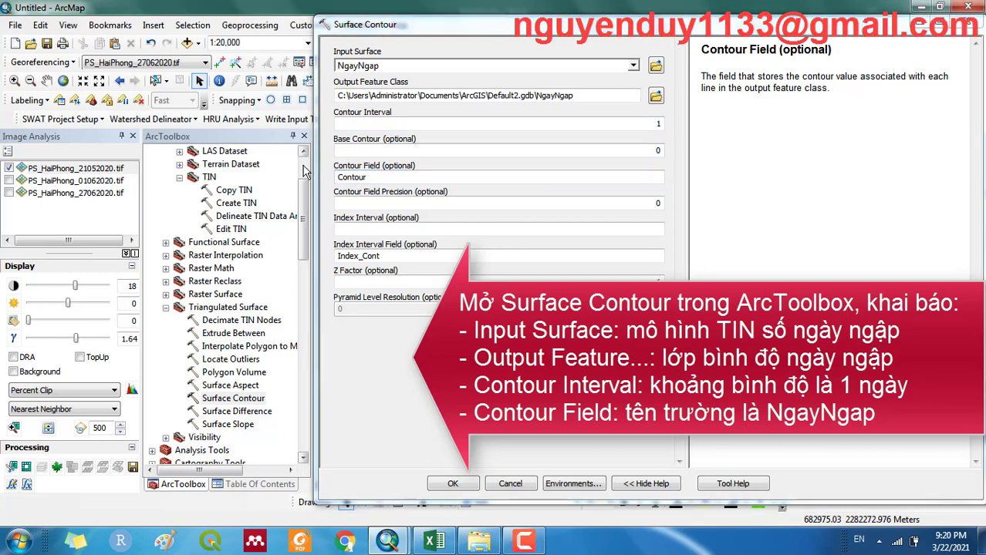
pyautogui.doubleClick(429, 178)
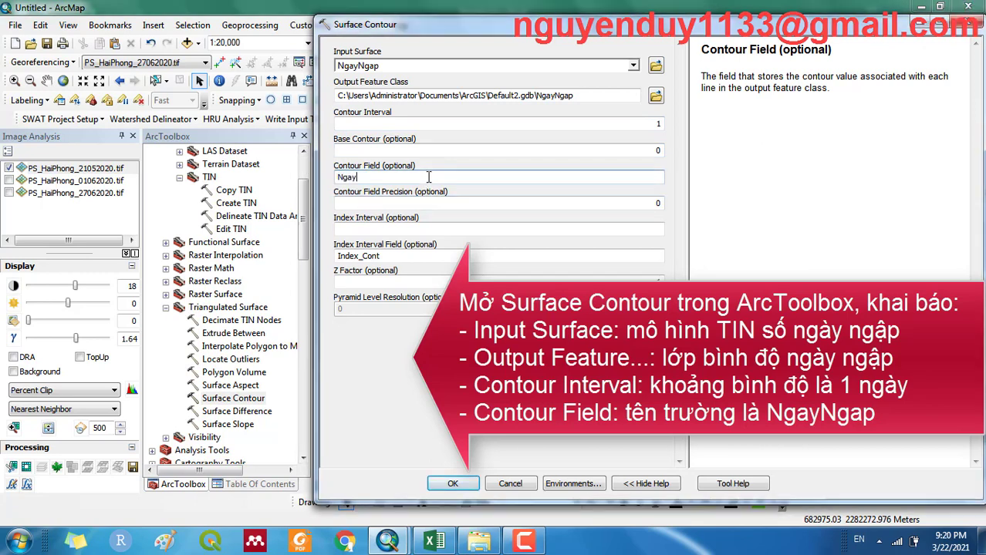
pyautogui.press('Tab')
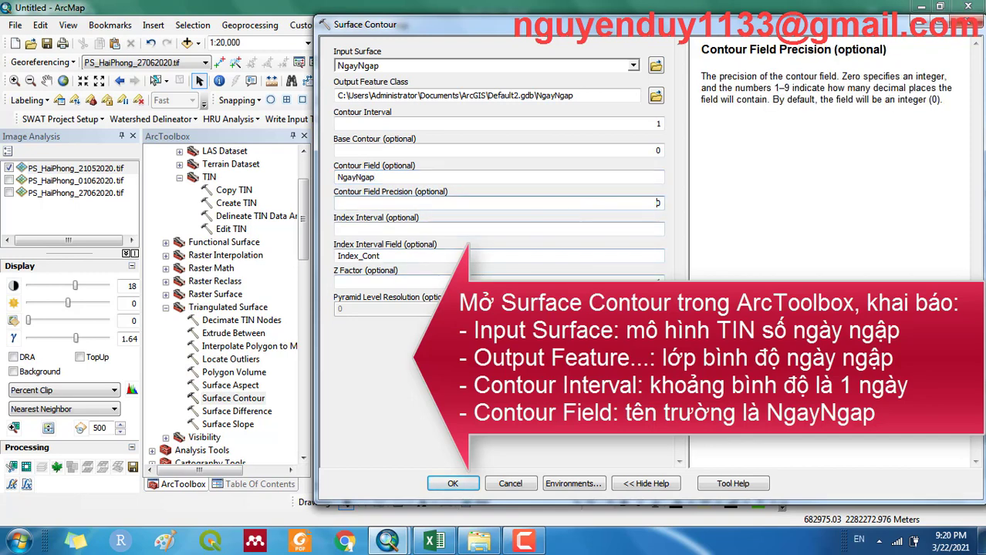
pyautogui.click(453, 484)
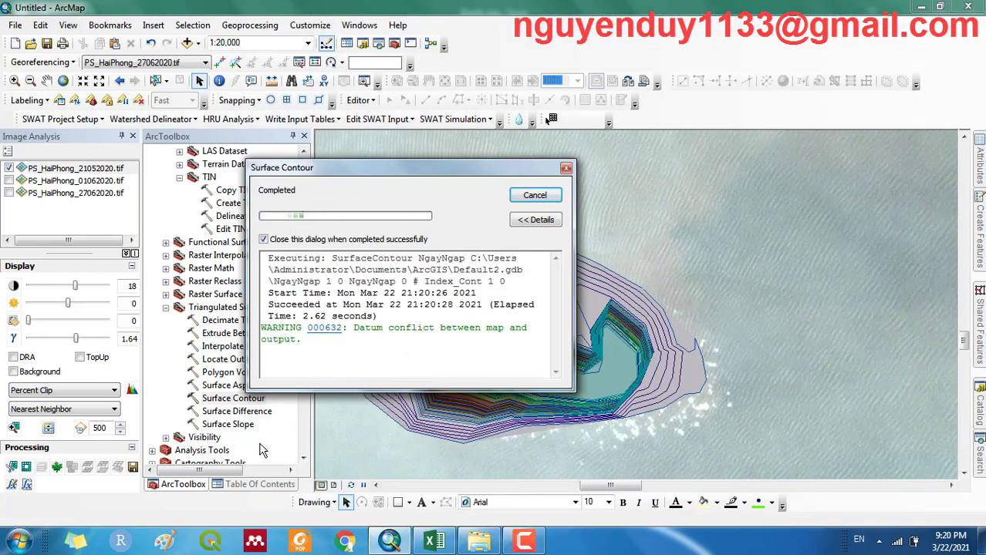
# Step: Review the NgayNgap values in the attribute table of the NgayNgap contour layer
pyautogui.click(251, 483)
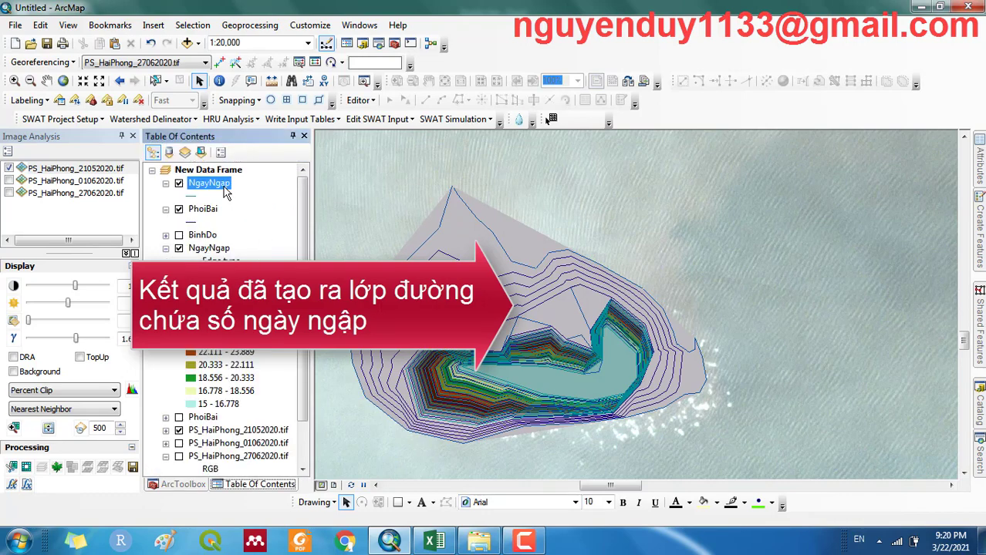
pyautogui.rightClick(225, 191)
pyautogui.click(277, 229)
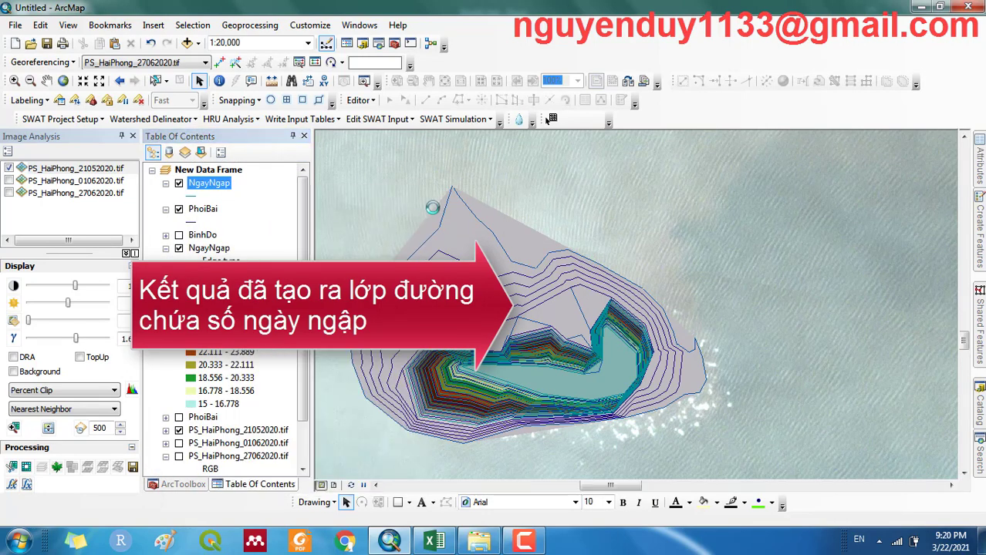
pyautogui.click(683, 219)
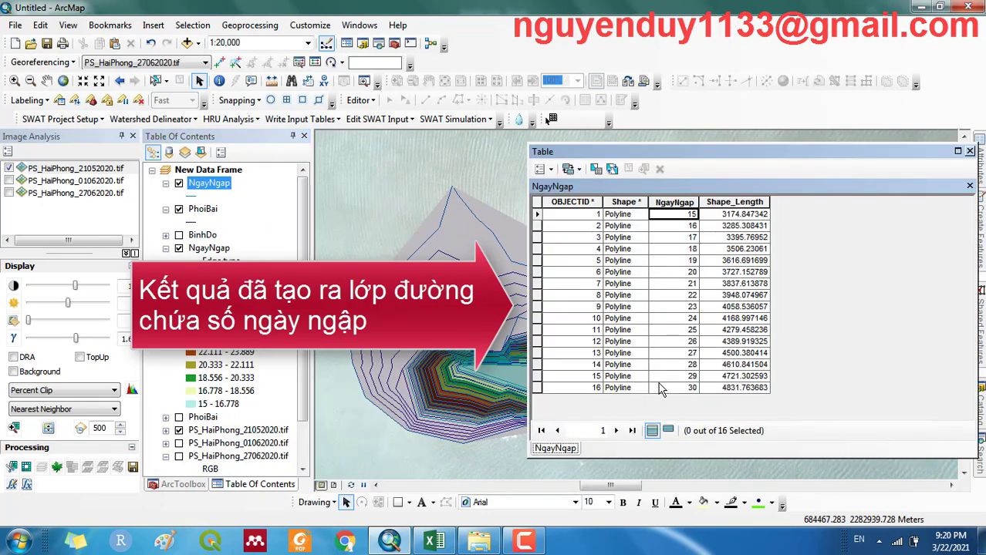
pyautogui.click(970, 151)
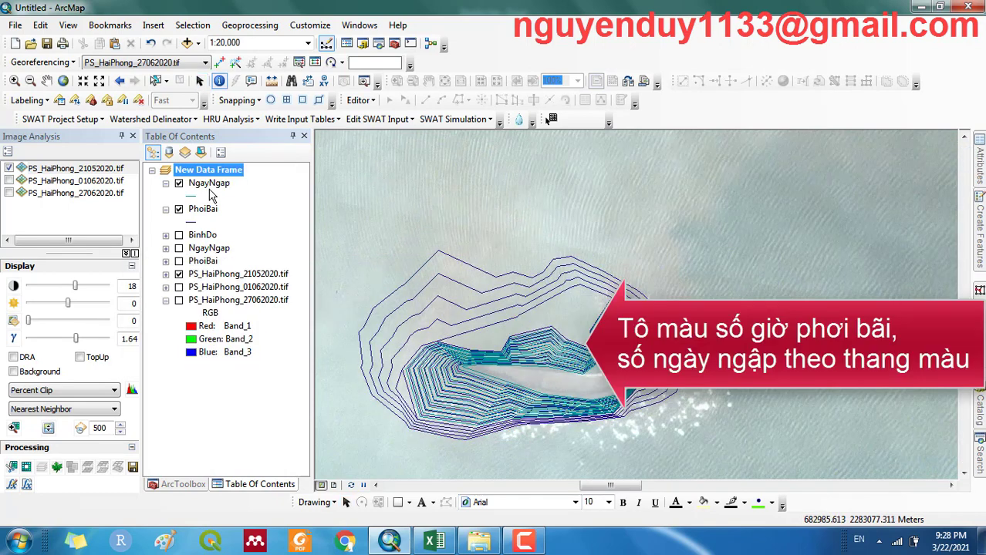
# Step: Symbolize the NgayNgap contour layer by unique values of the NgayNgap field, adding all values
pyautogui.click(209, 183)
pyautogui.rightClick(209, 183)
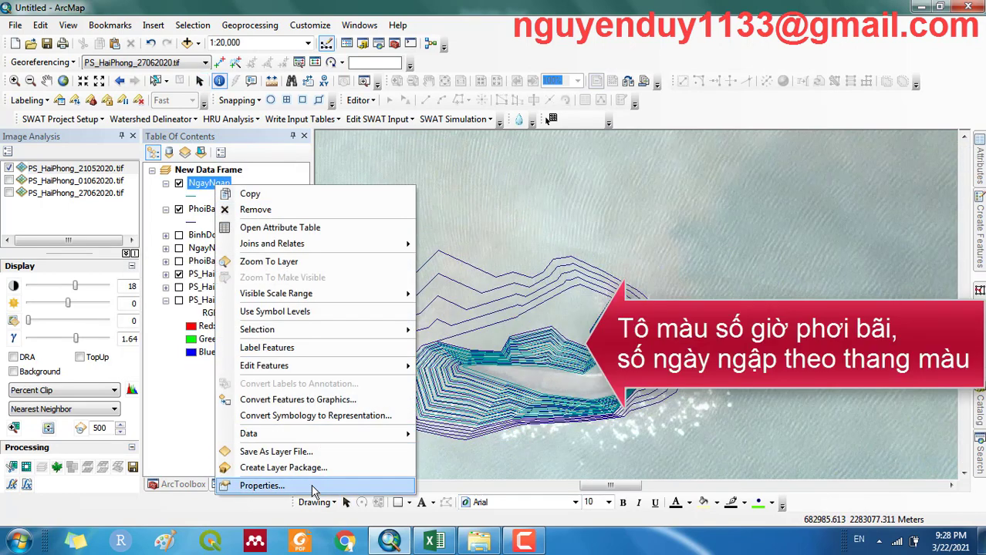
pyautogui.click(315, 479)
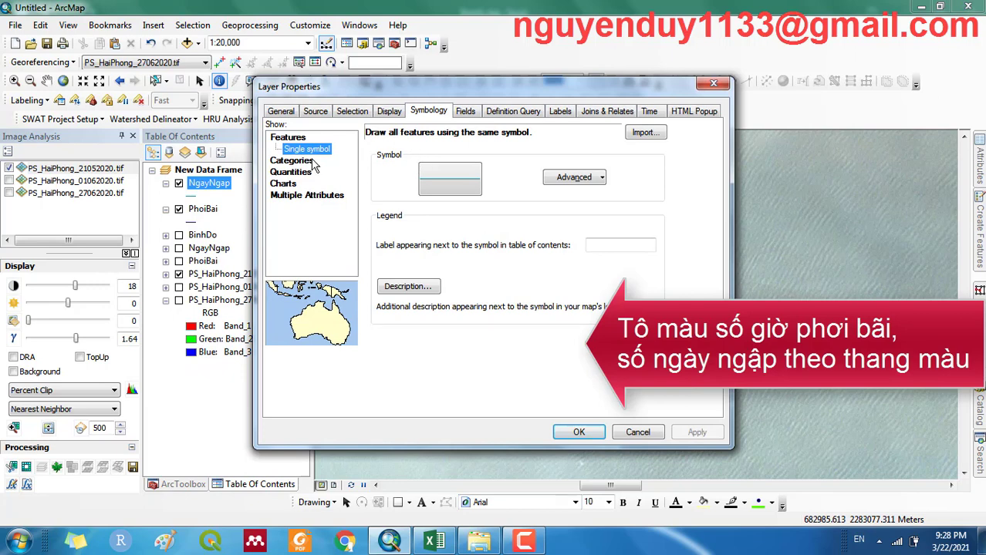
pyautogui.click(294, 160)
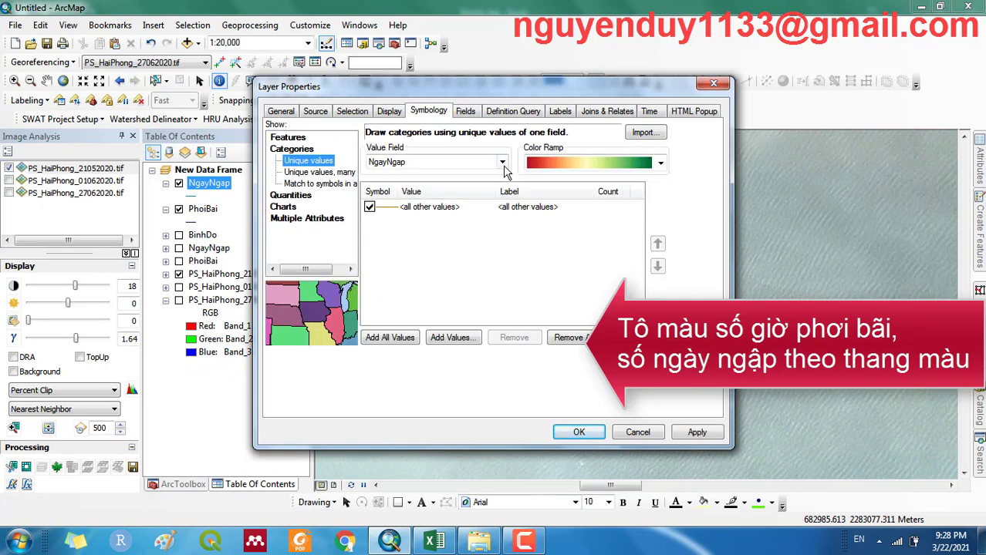
pyautogui.click(394, 338)
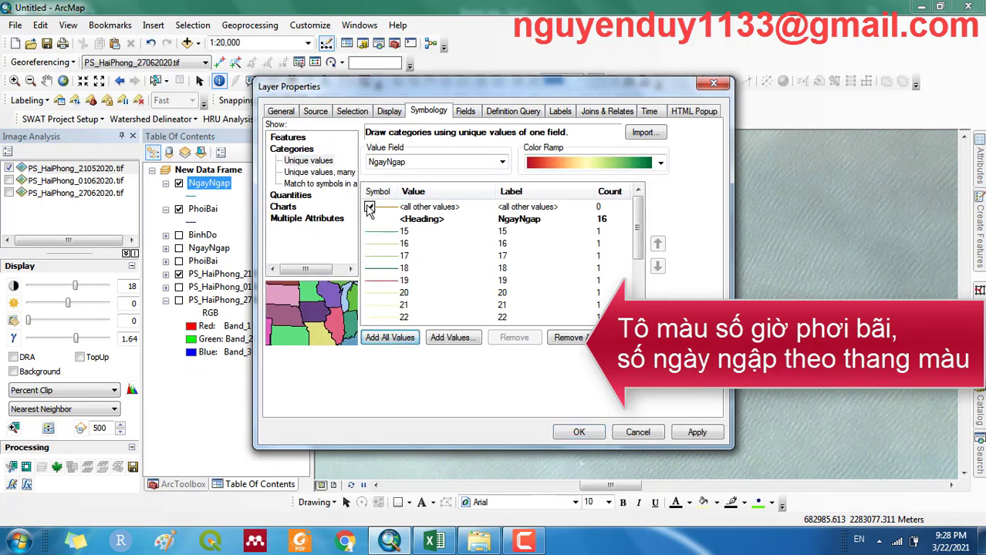
# Step: Exclude the all other values class and apply the red-yellow-green color ramp to the NgayNgap contours
pyautogui.moveTo(637, 243)
pyautogui.mouseDown()
pyautogui.moveTo(628, 293)
pyautogui.moveTo(638, 231)
pyautogui.mouseUp()
pyautogui.click(660, 163)
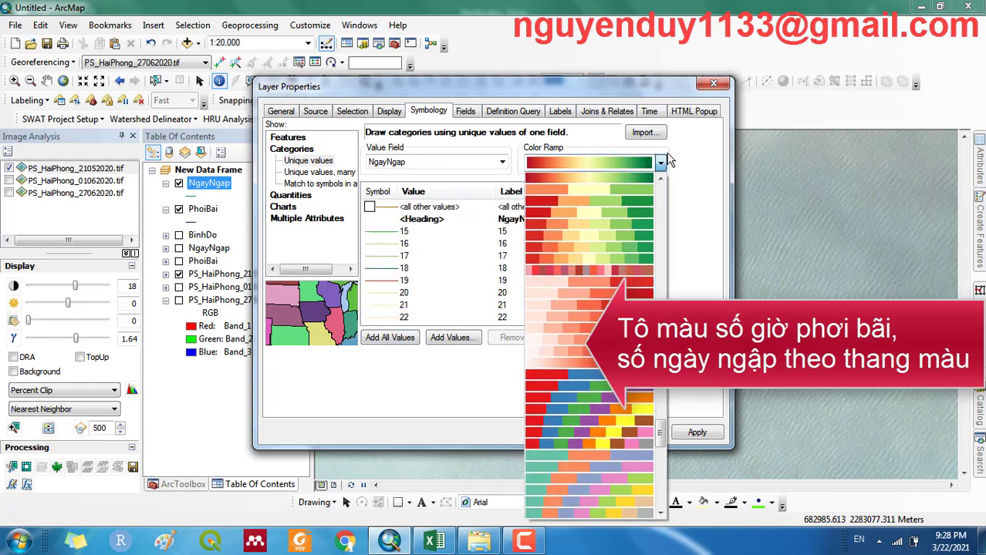
pyautogui.click(637, 183)
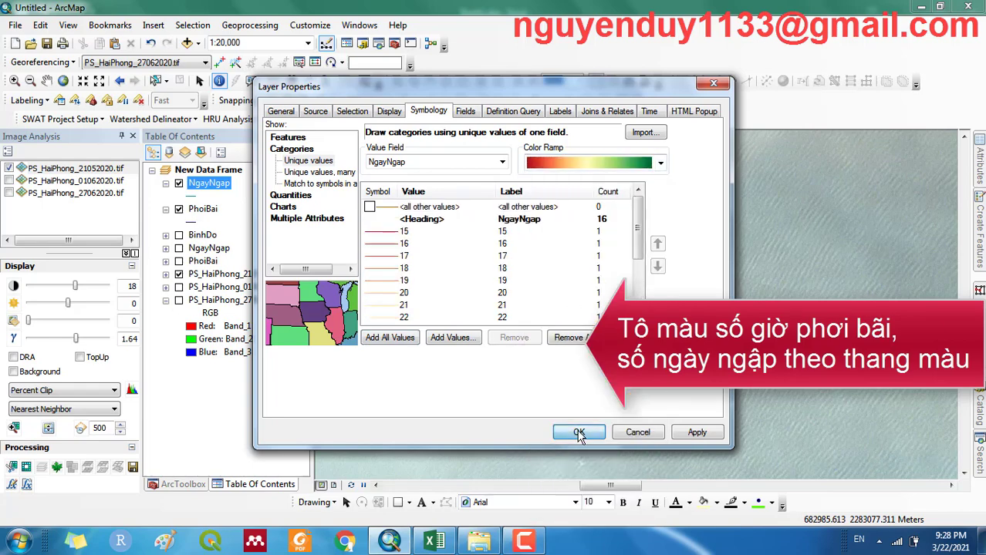
pyautogui.click(579, 432)
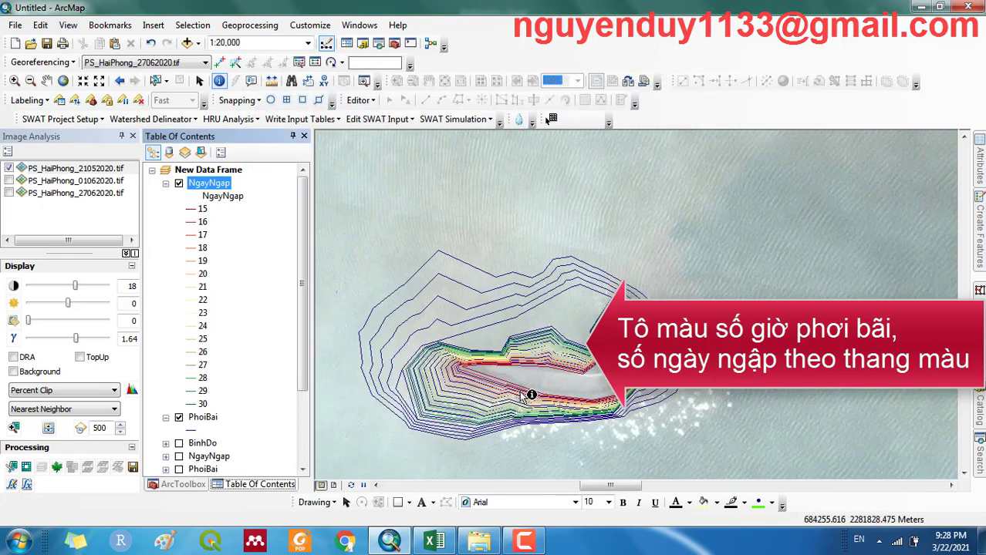
# Step: Examine the coloured NgayNgap contours and their legend up close, with the PhoiBai contours hidden
pyautogui.scroll(4, 590, 390)
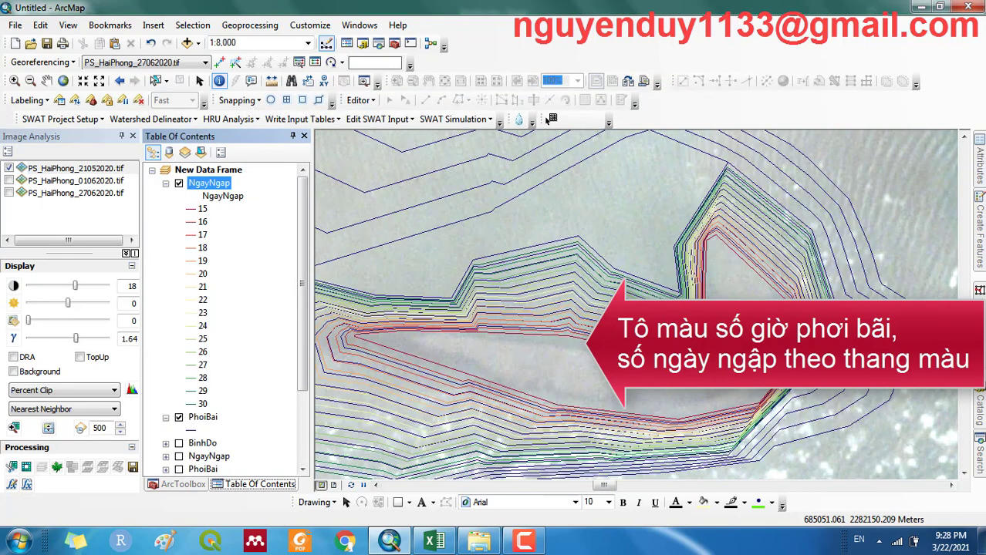
pyautogui.scroll(3, 625, 292)
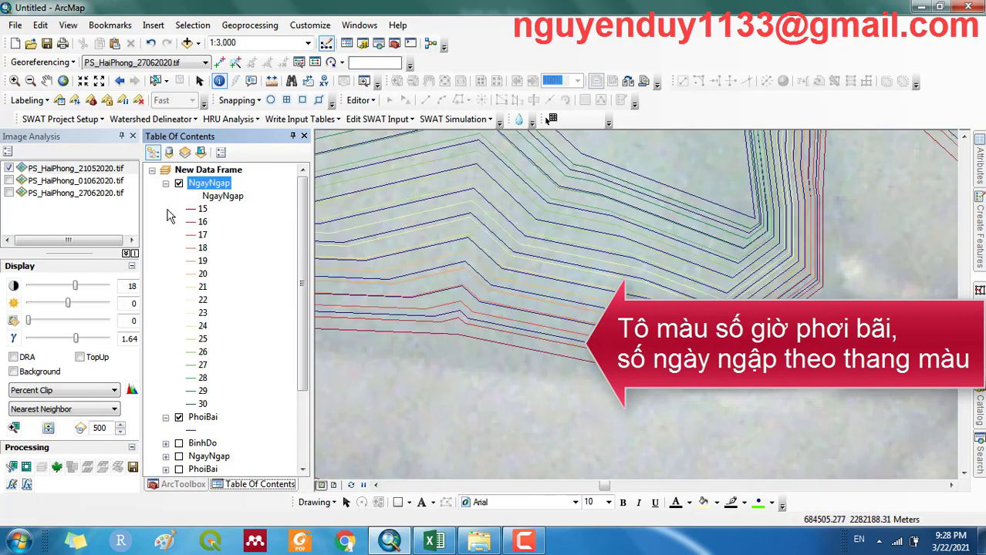
pyautogui.click(165, 183)
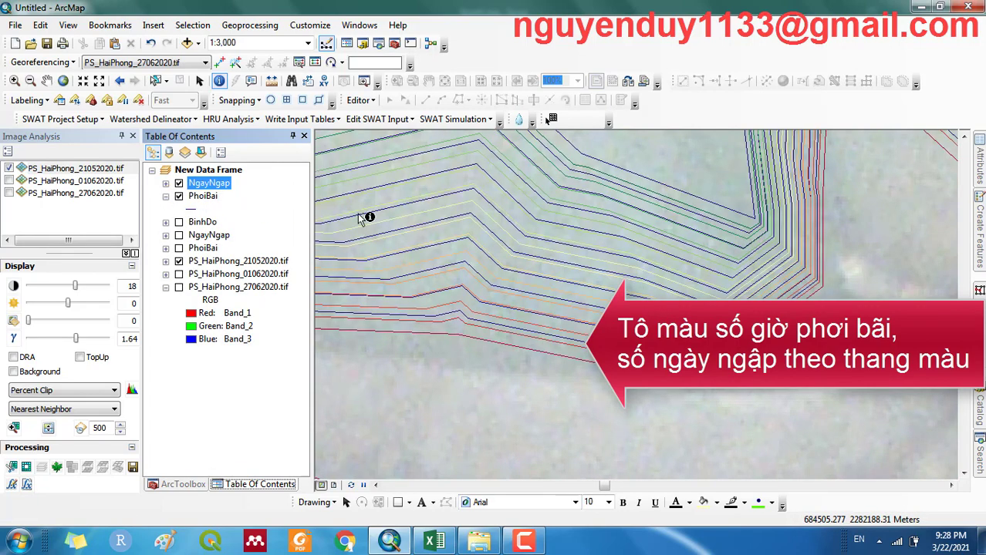
pyautogui.scroll(-3, 586, 302)
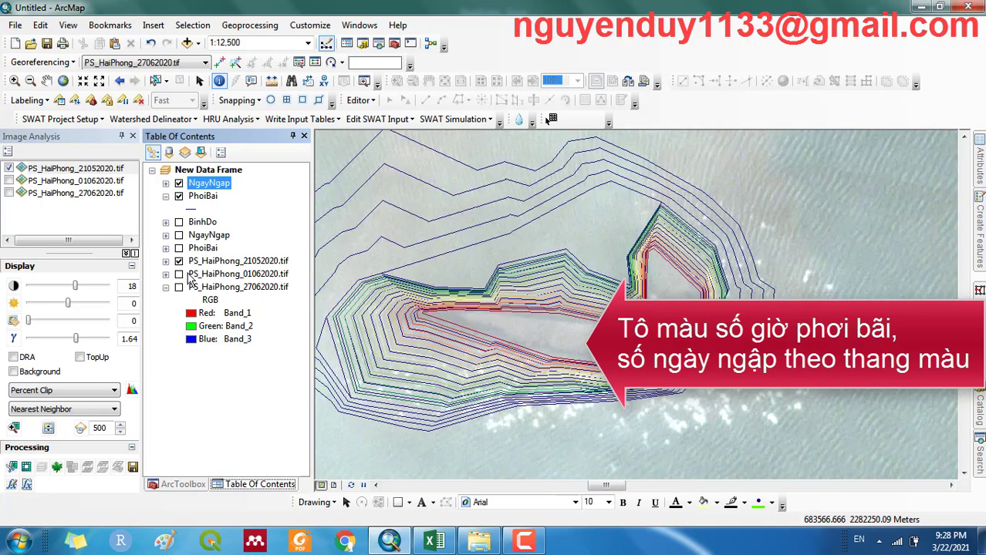
pyautogui.click(178, 196)
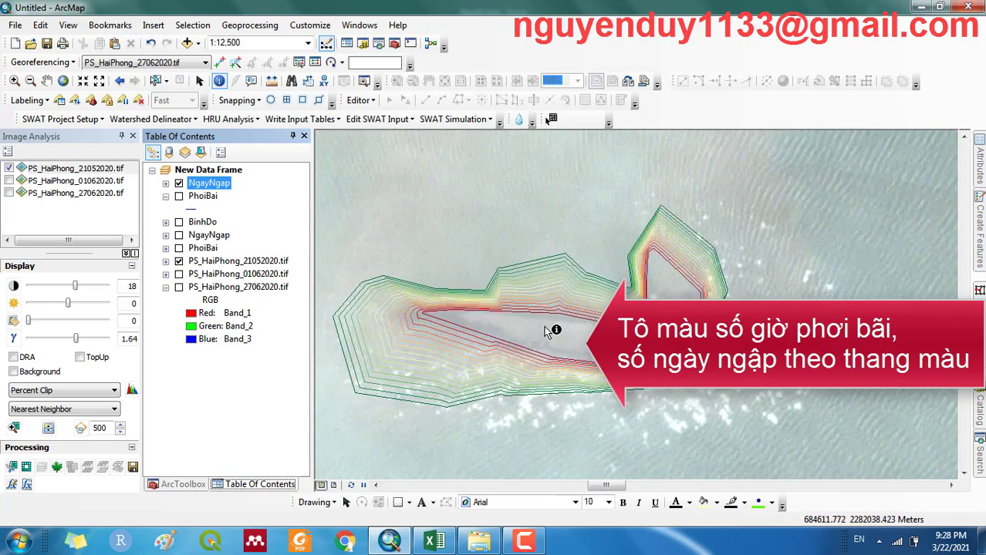
pyautogui.click(166, 183)
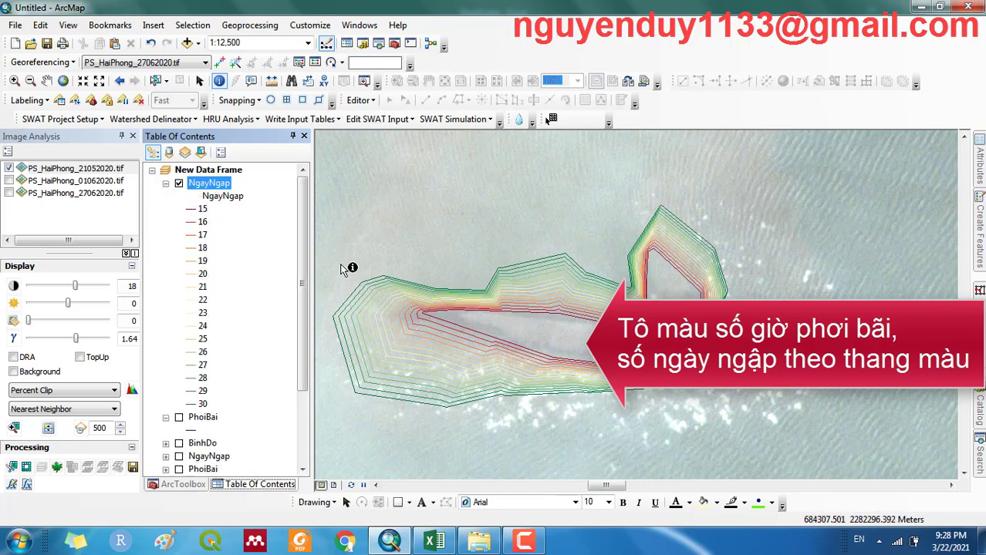
pyautogui.click(166, 183)
# Step: Display the PhoiBai contours instead of NgayNgap and symbolize them by all unique values of the PhoiBai field
pyautogui.click(178, 183)
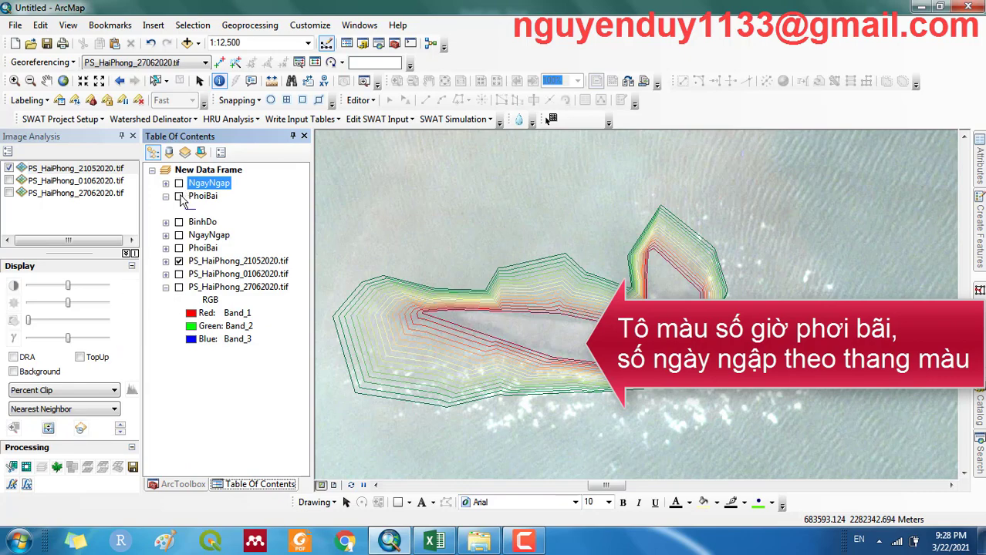
pyautogui.click(178, 196)
pyautogui.rightClick(202, 198)
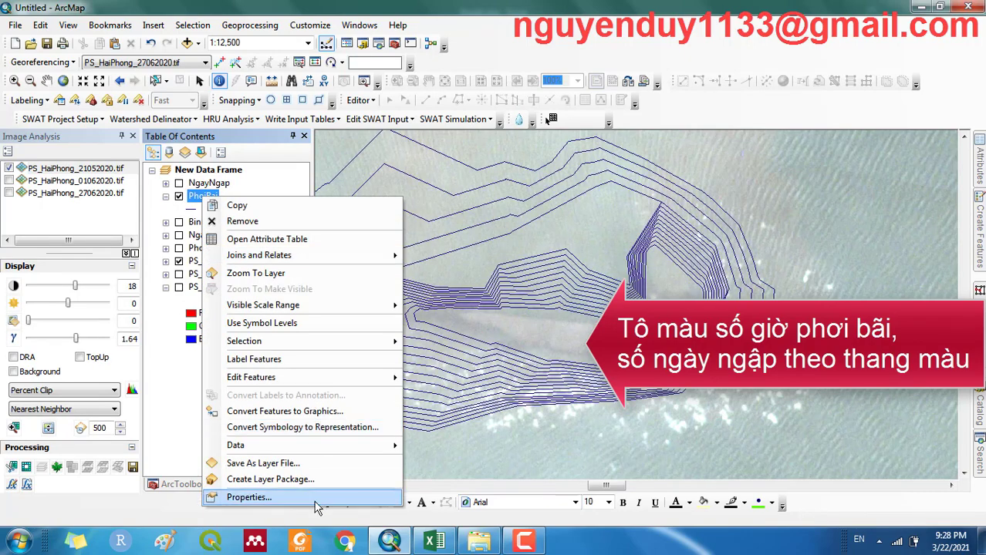
pyautogui.click(324, 498)
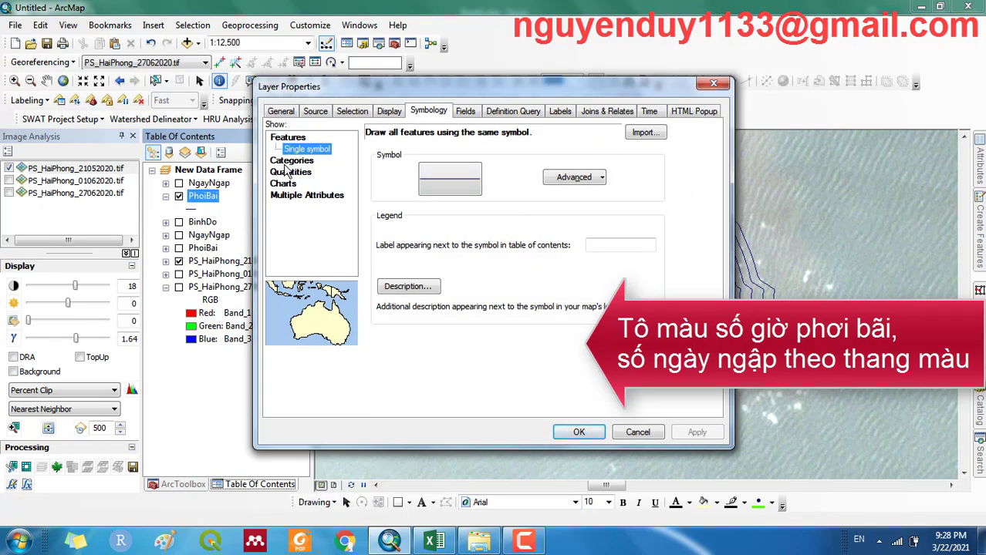
pyautogui.click(286, 162)
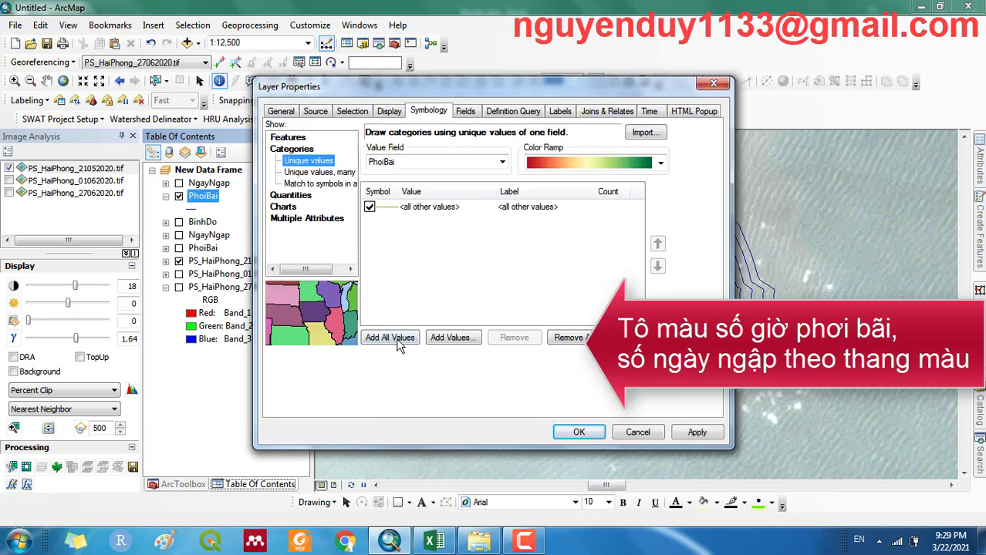
pyautogui.click(399, 340)
# Step: Exclude the all other values class and apply the red-yellow-green color ramp to the PhoiBai contours
pyautogui.click(369, 207)
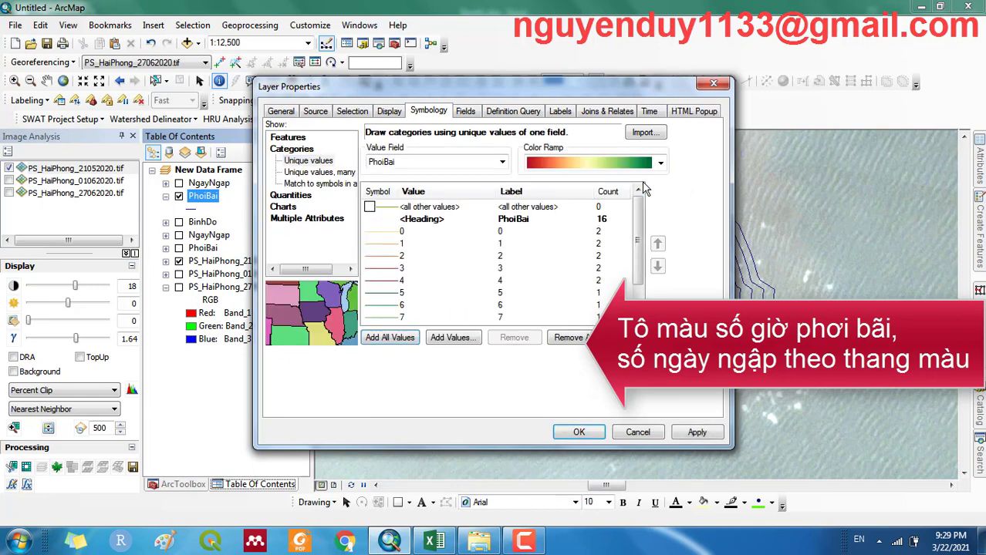
pyautogui.click(661, 163)
pyautogui.click(632, 189)
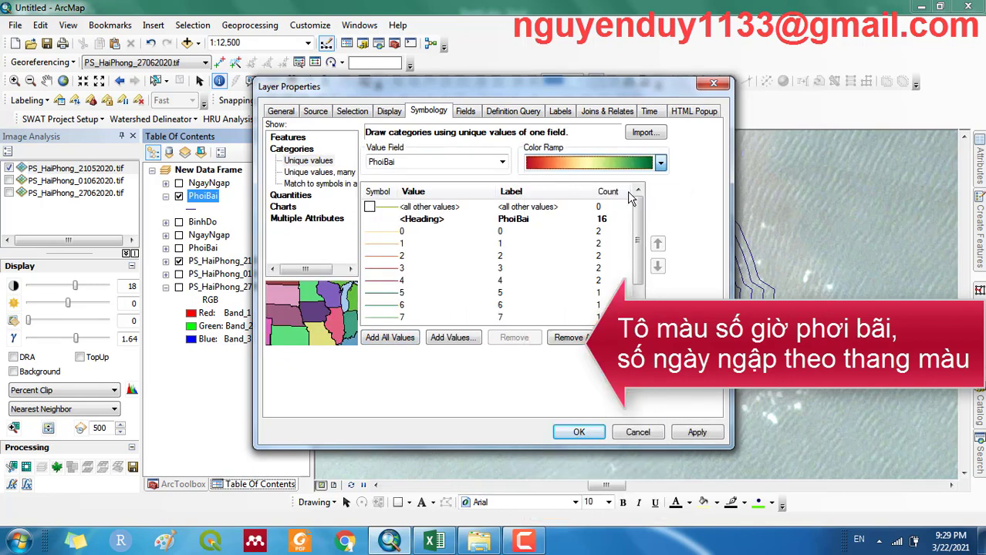
pyautogui.click(573, 433)
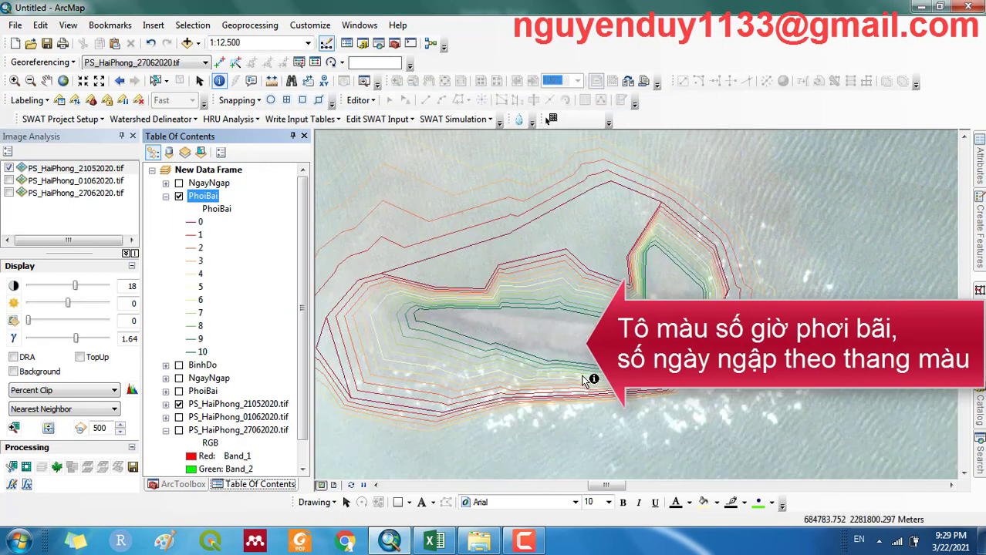
pyautogui.click(47, 80)
pyautogui.moveTo(481, 289); pyautogui.dragTo(543, 293)
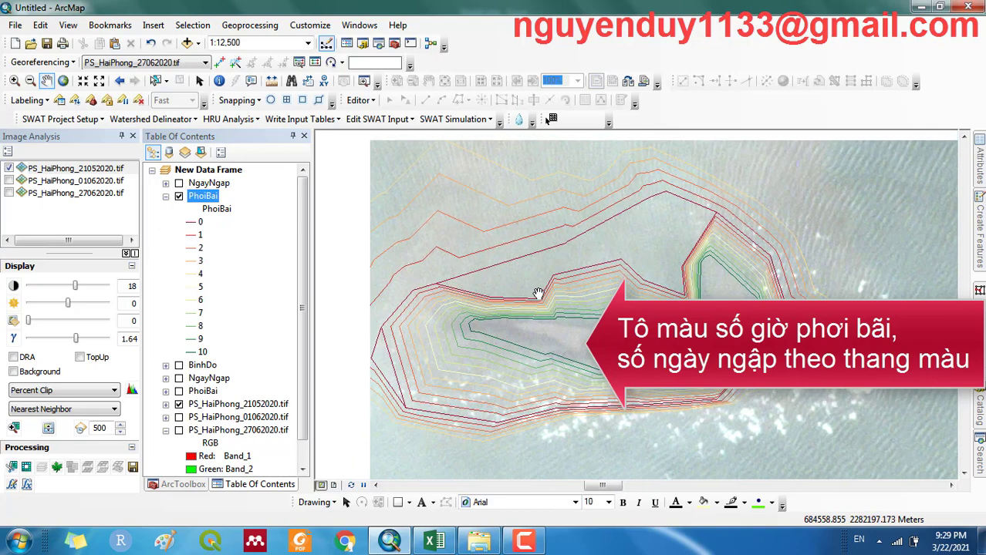
pyautogui.moveTo(508, 320); pyautogui.dragTo(522, 324)
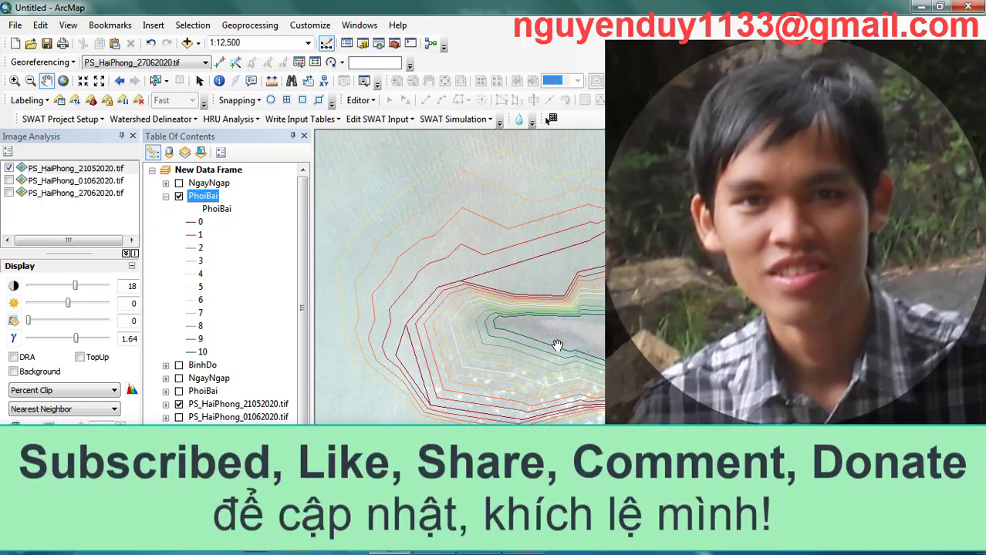